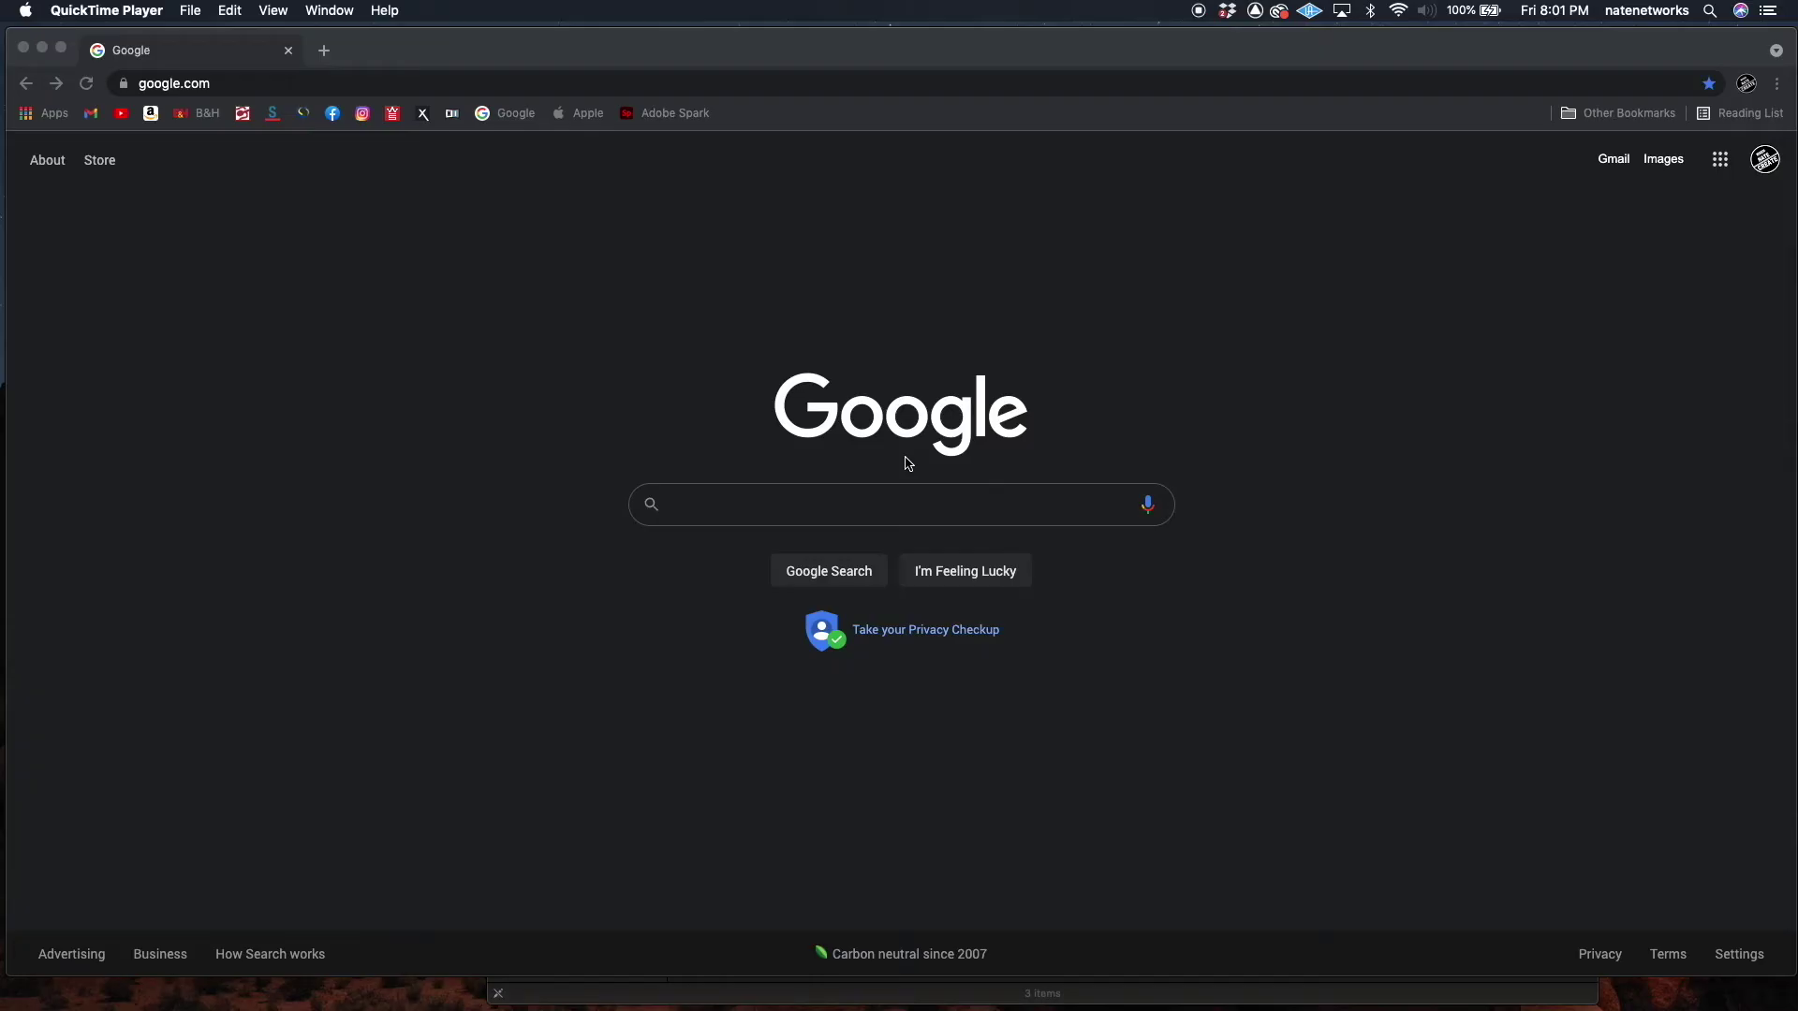
Bring the Chrome window with the Google homepage to the front
click(893, 511)
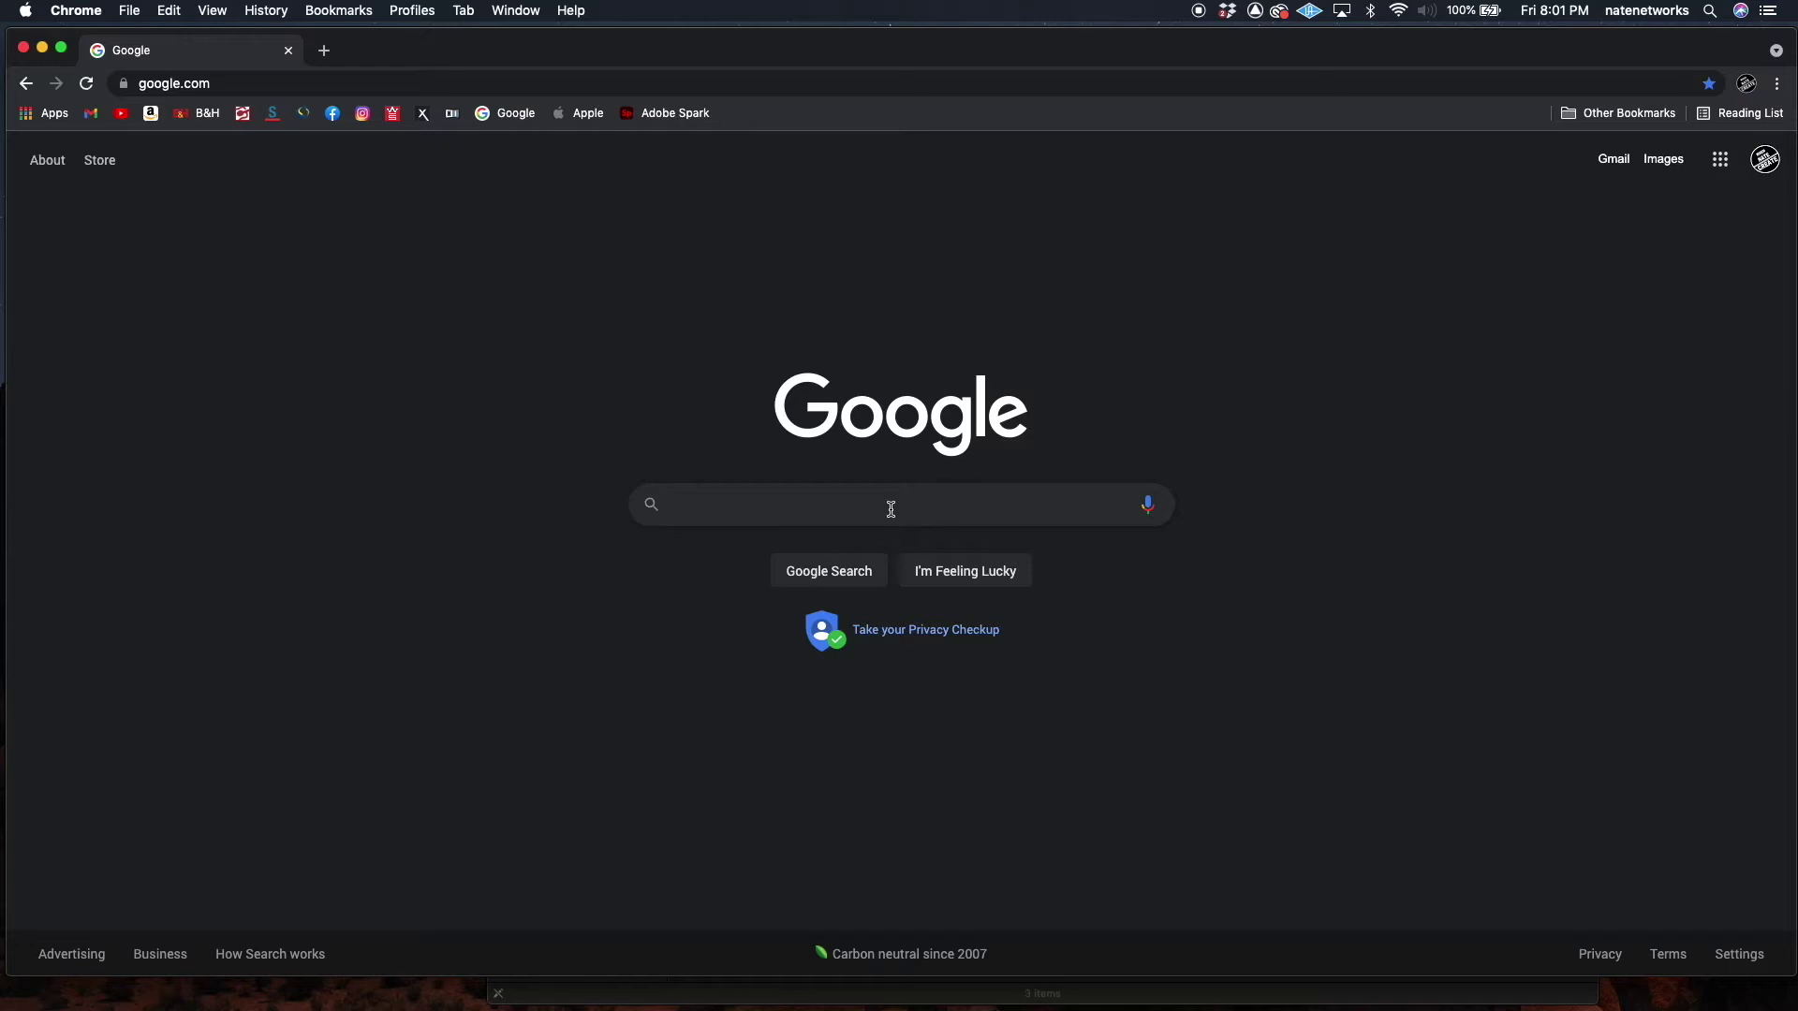
Search Google for 'akai' and follow the akaipro.com Software Downloads sitelink
text(akai)
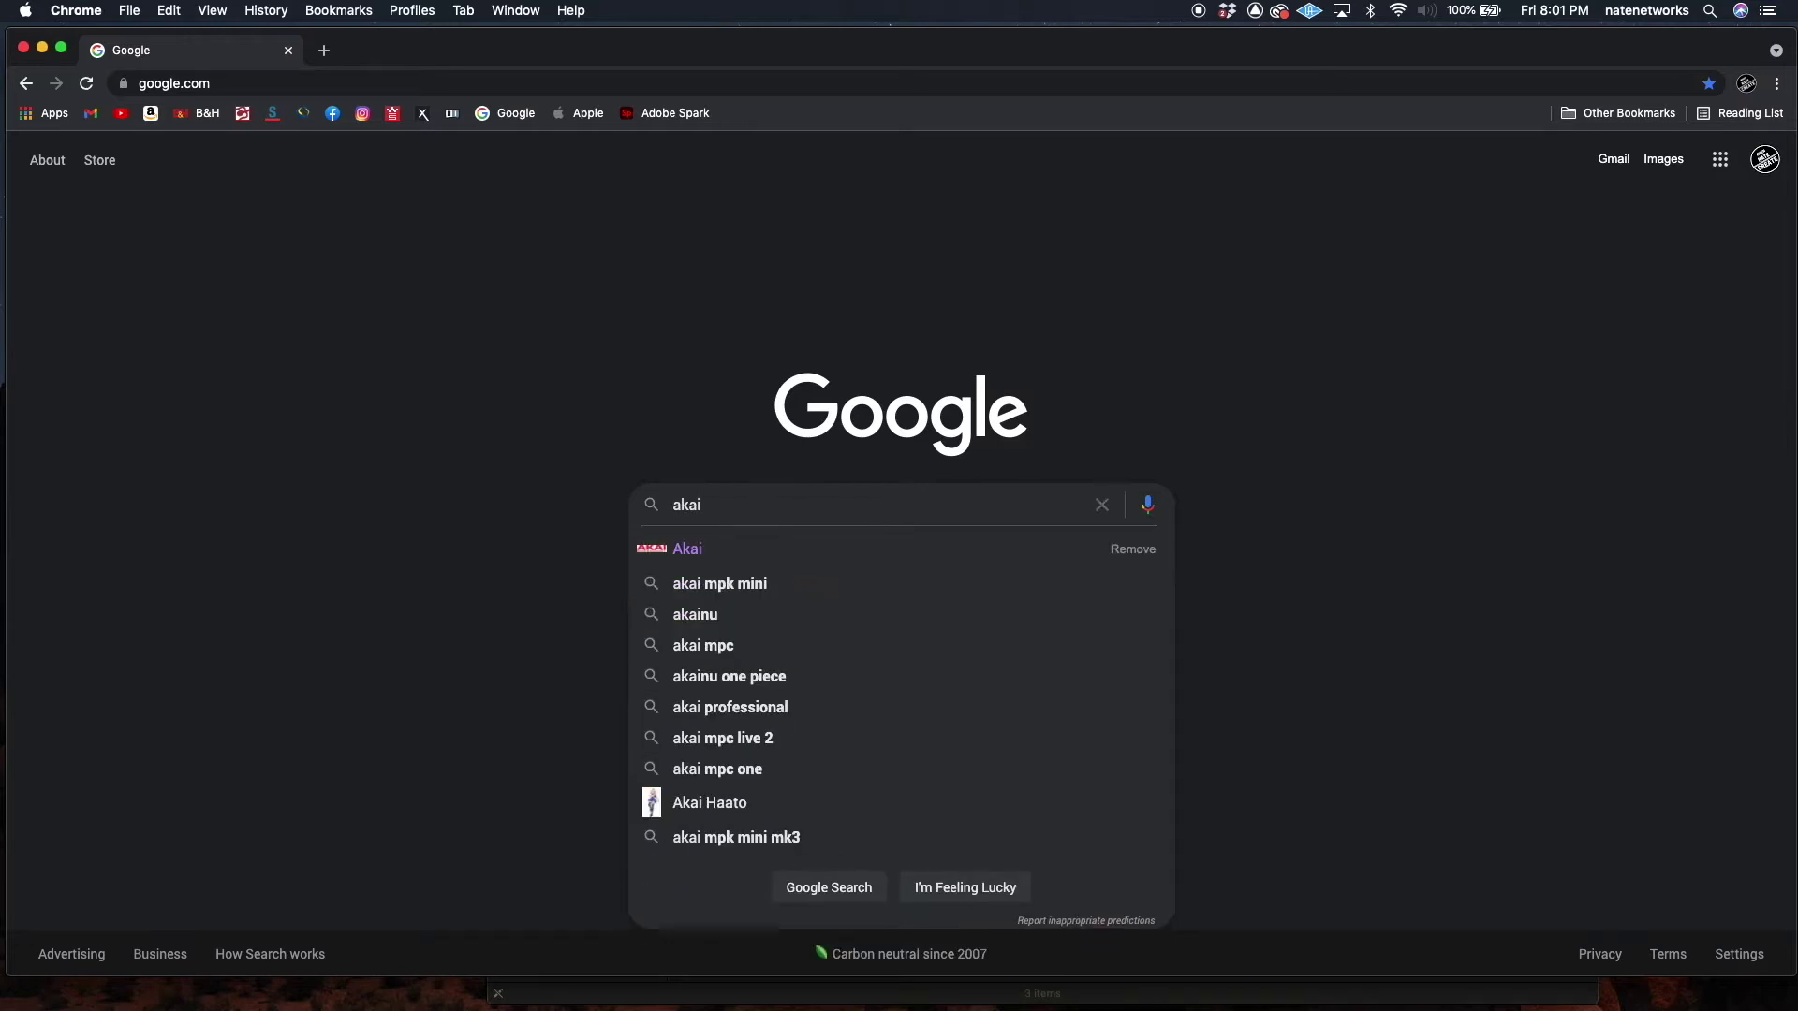
key(Return)
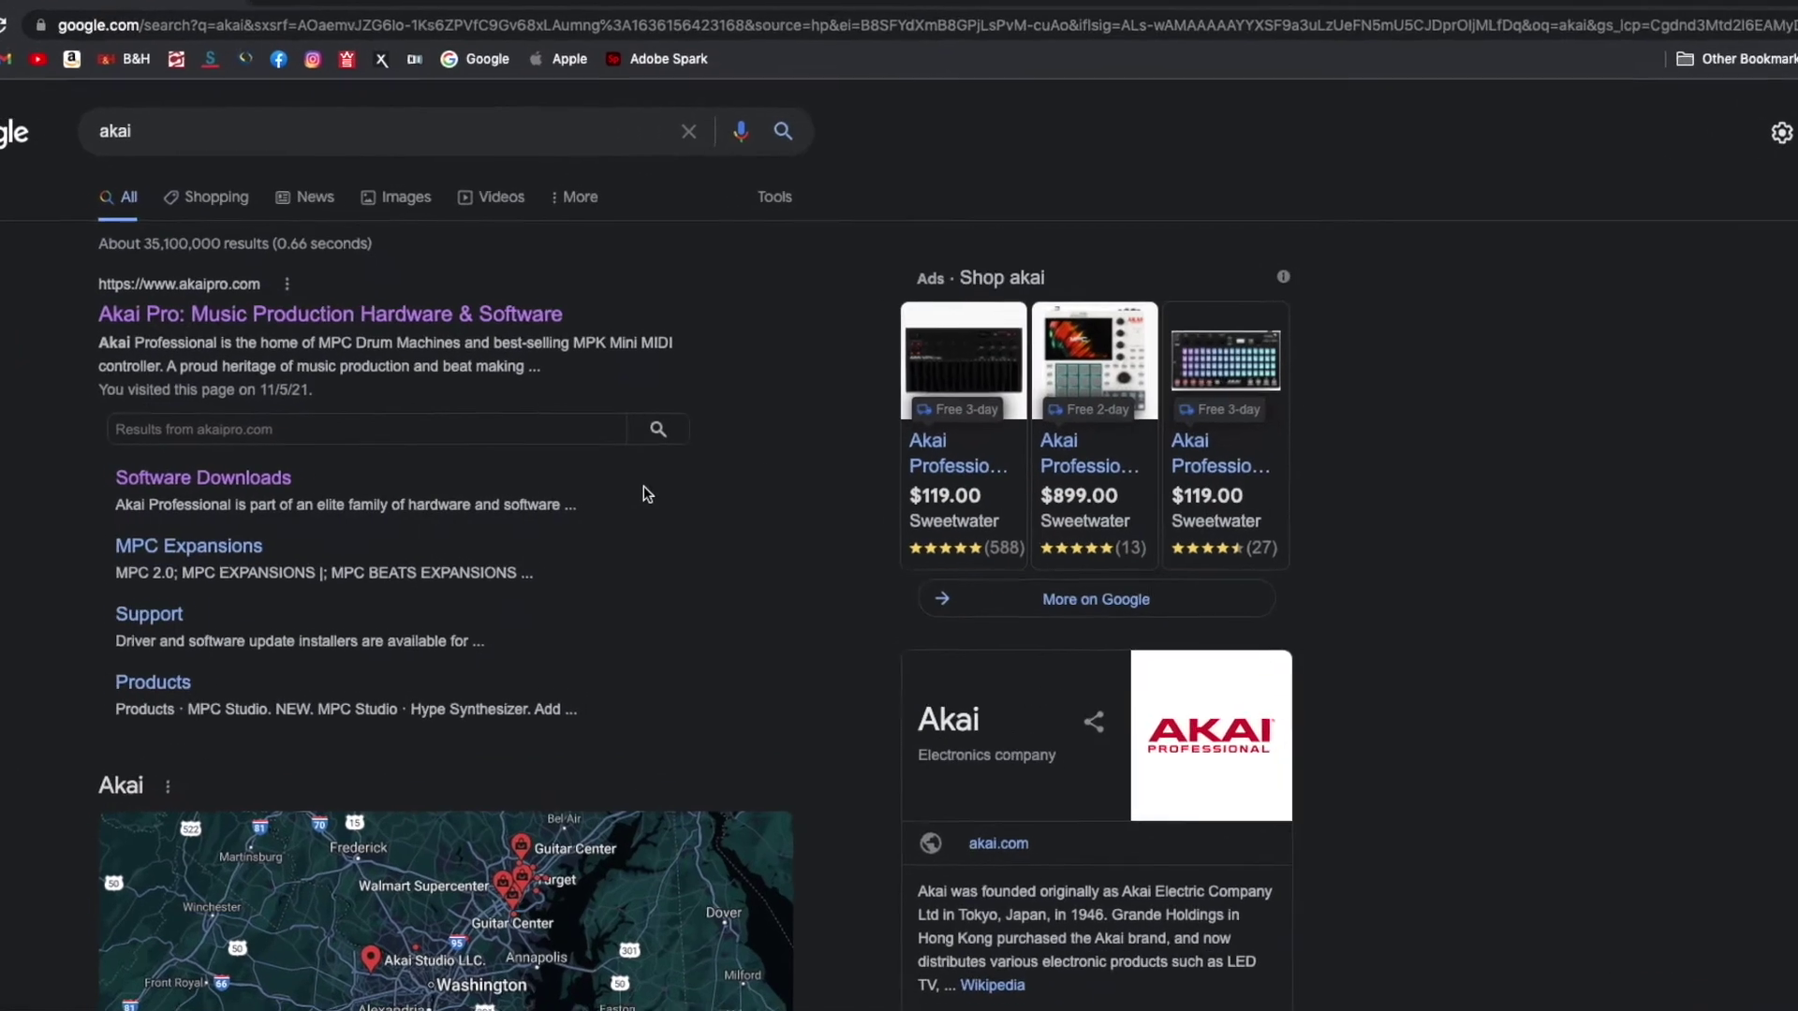
click(183, 478)
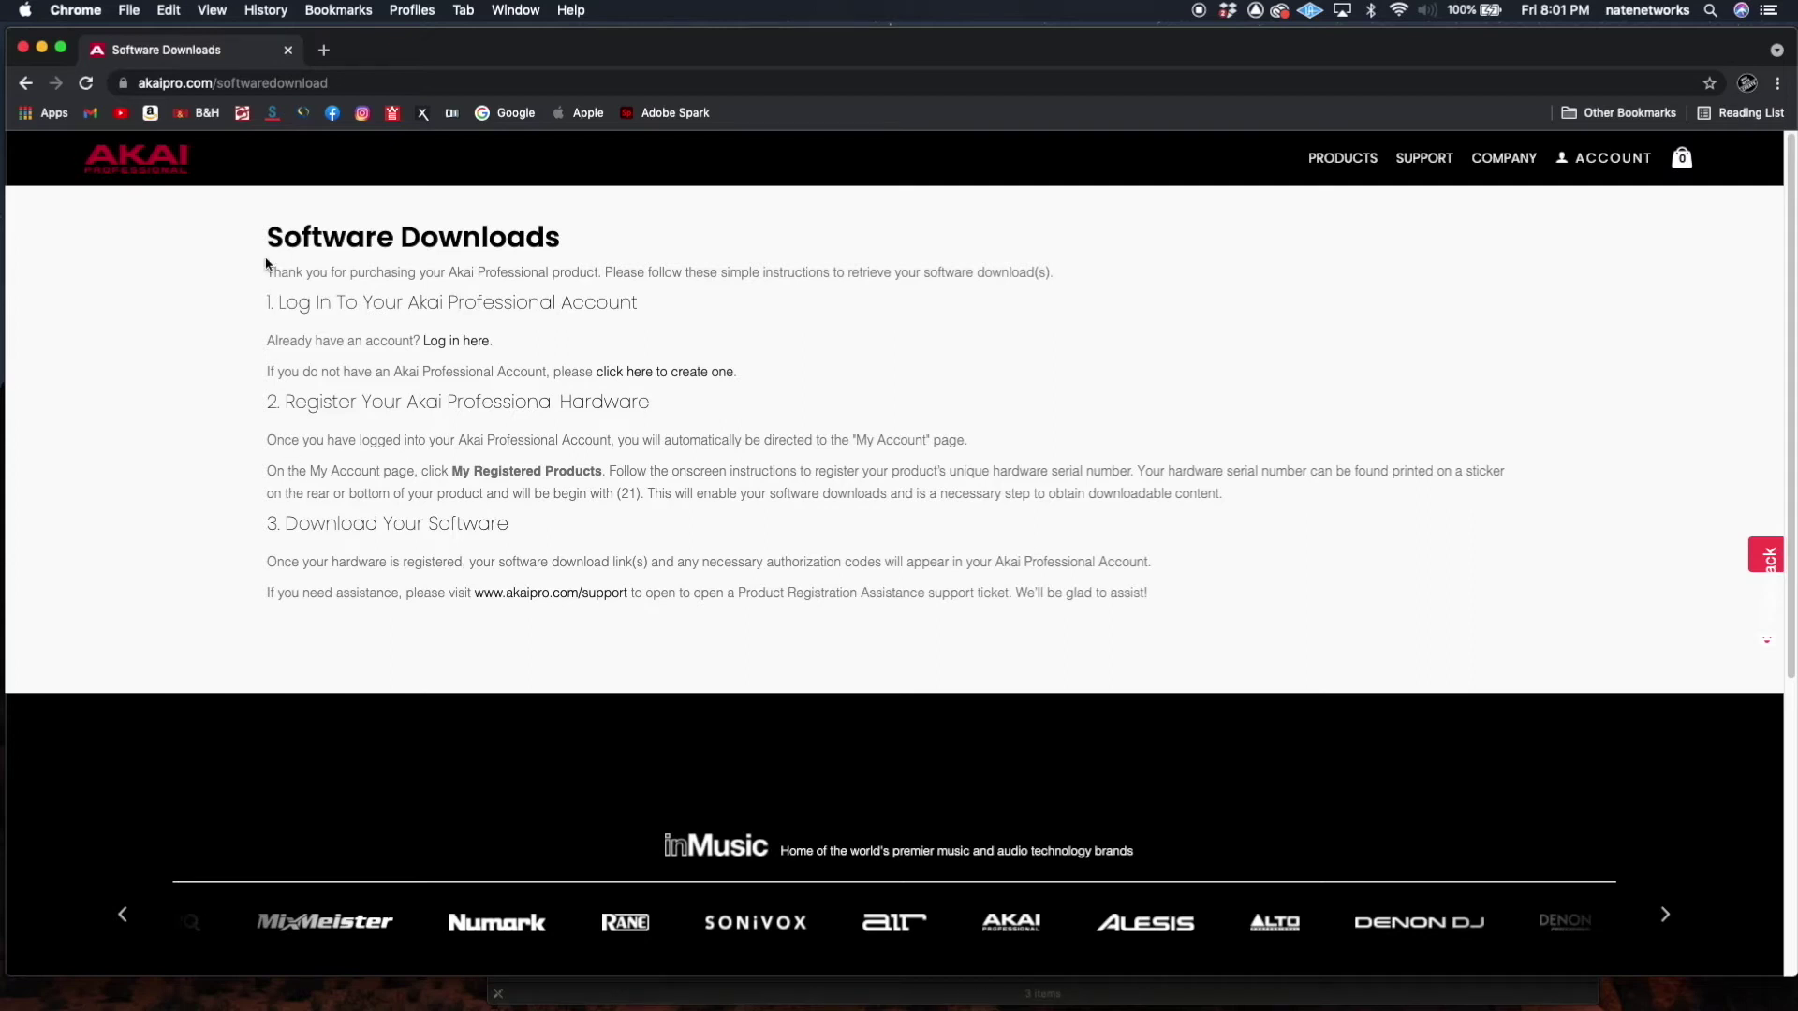
Highlight the Software Downloads heading and its three step headings, then go to the ACCOUNT login
drag(270, 238, 563, 240)
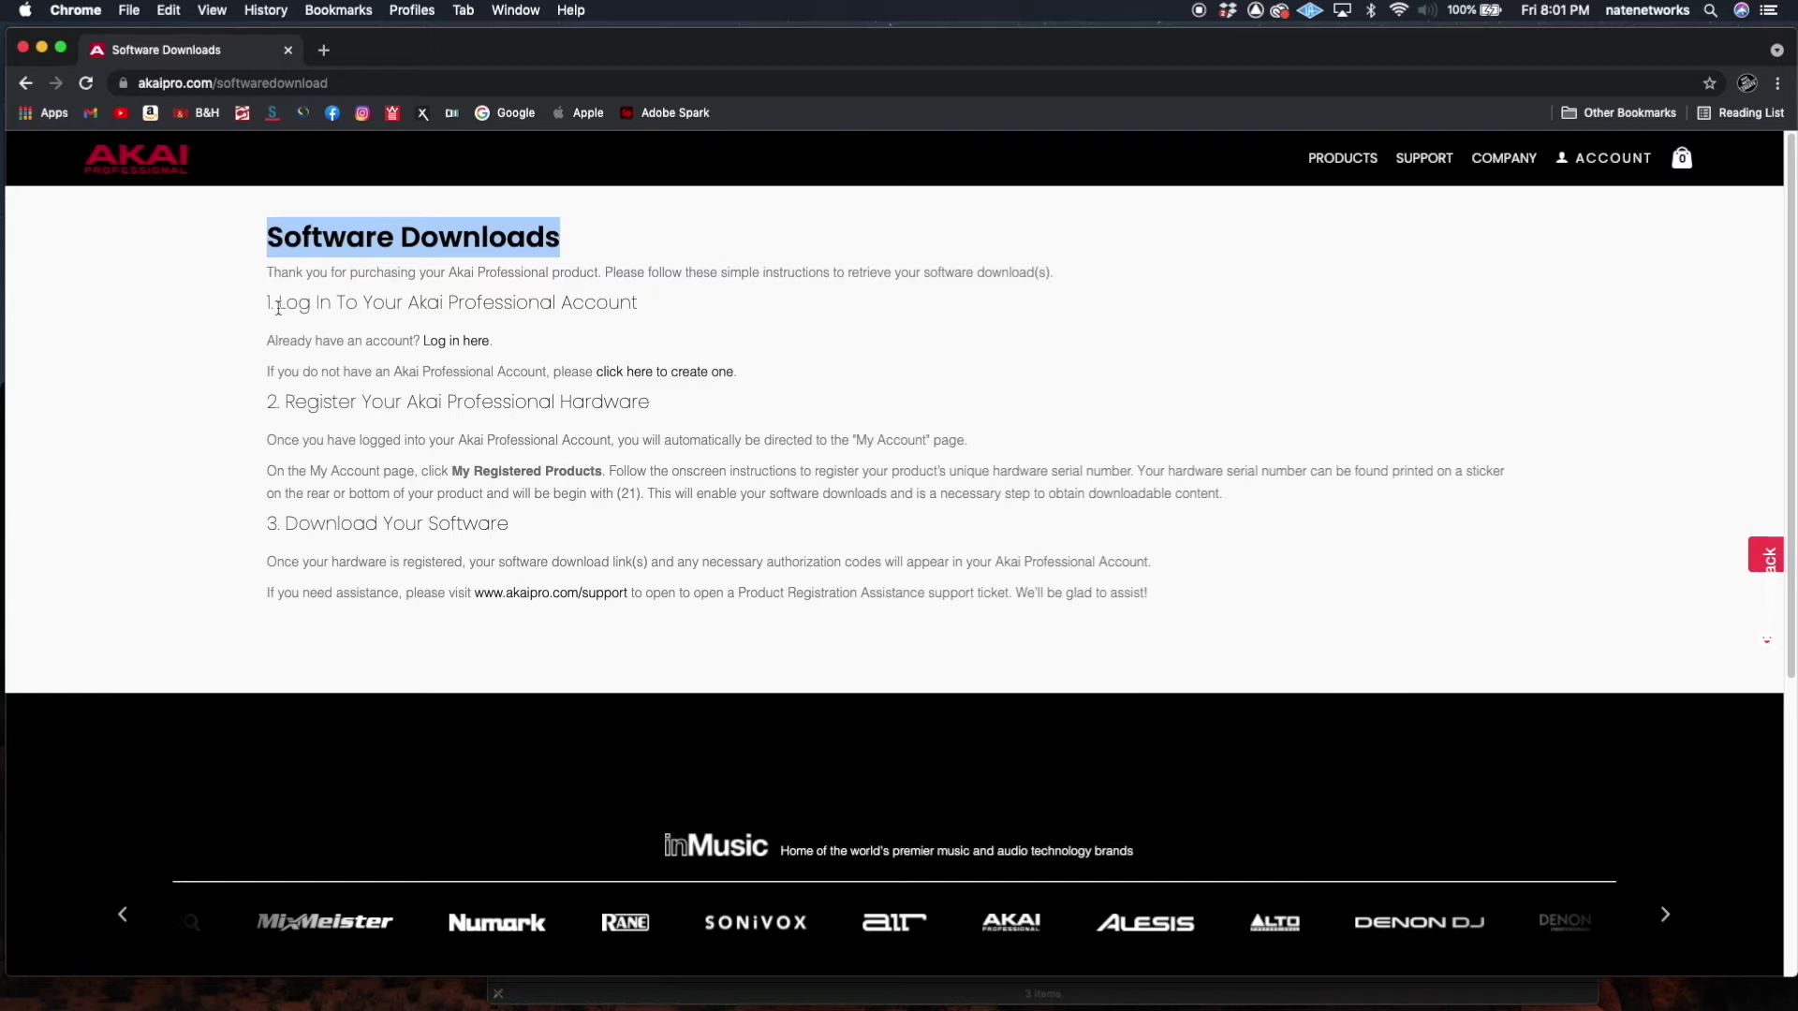
drag(267, 304, 637, 311)
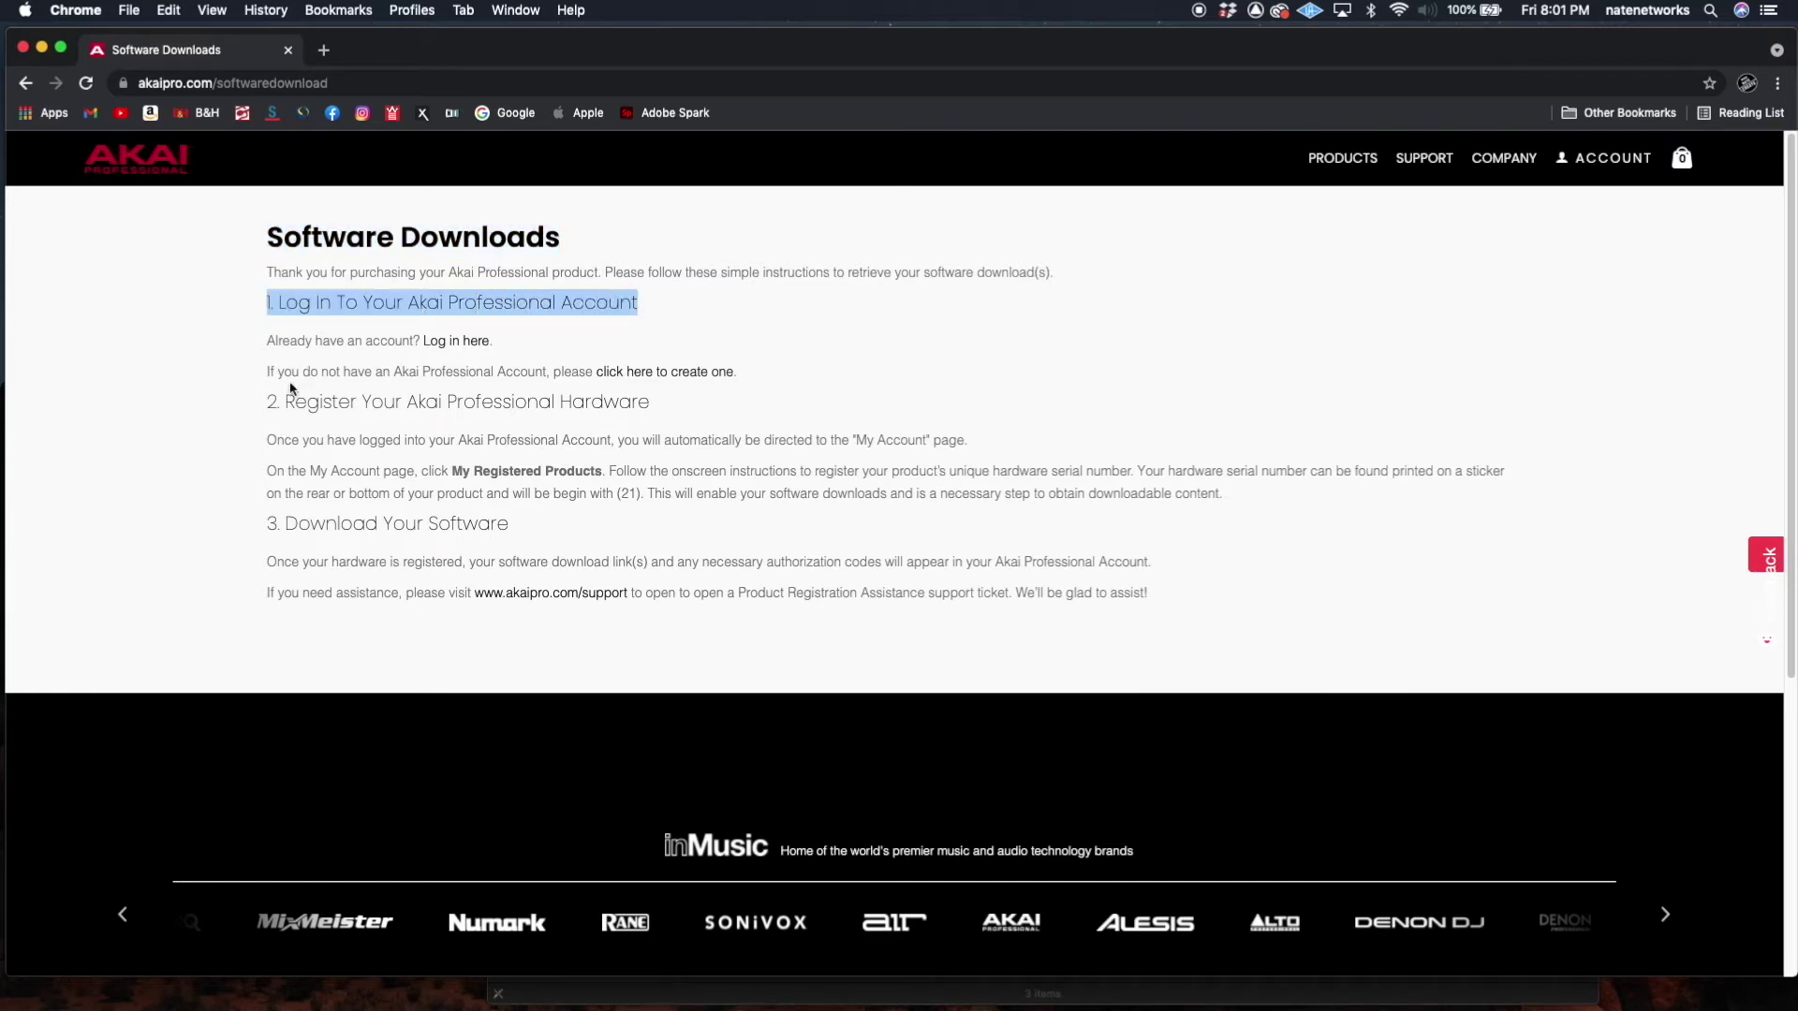
drag(273, 399, 615, 423)
drag(270, 517, 513, 521)
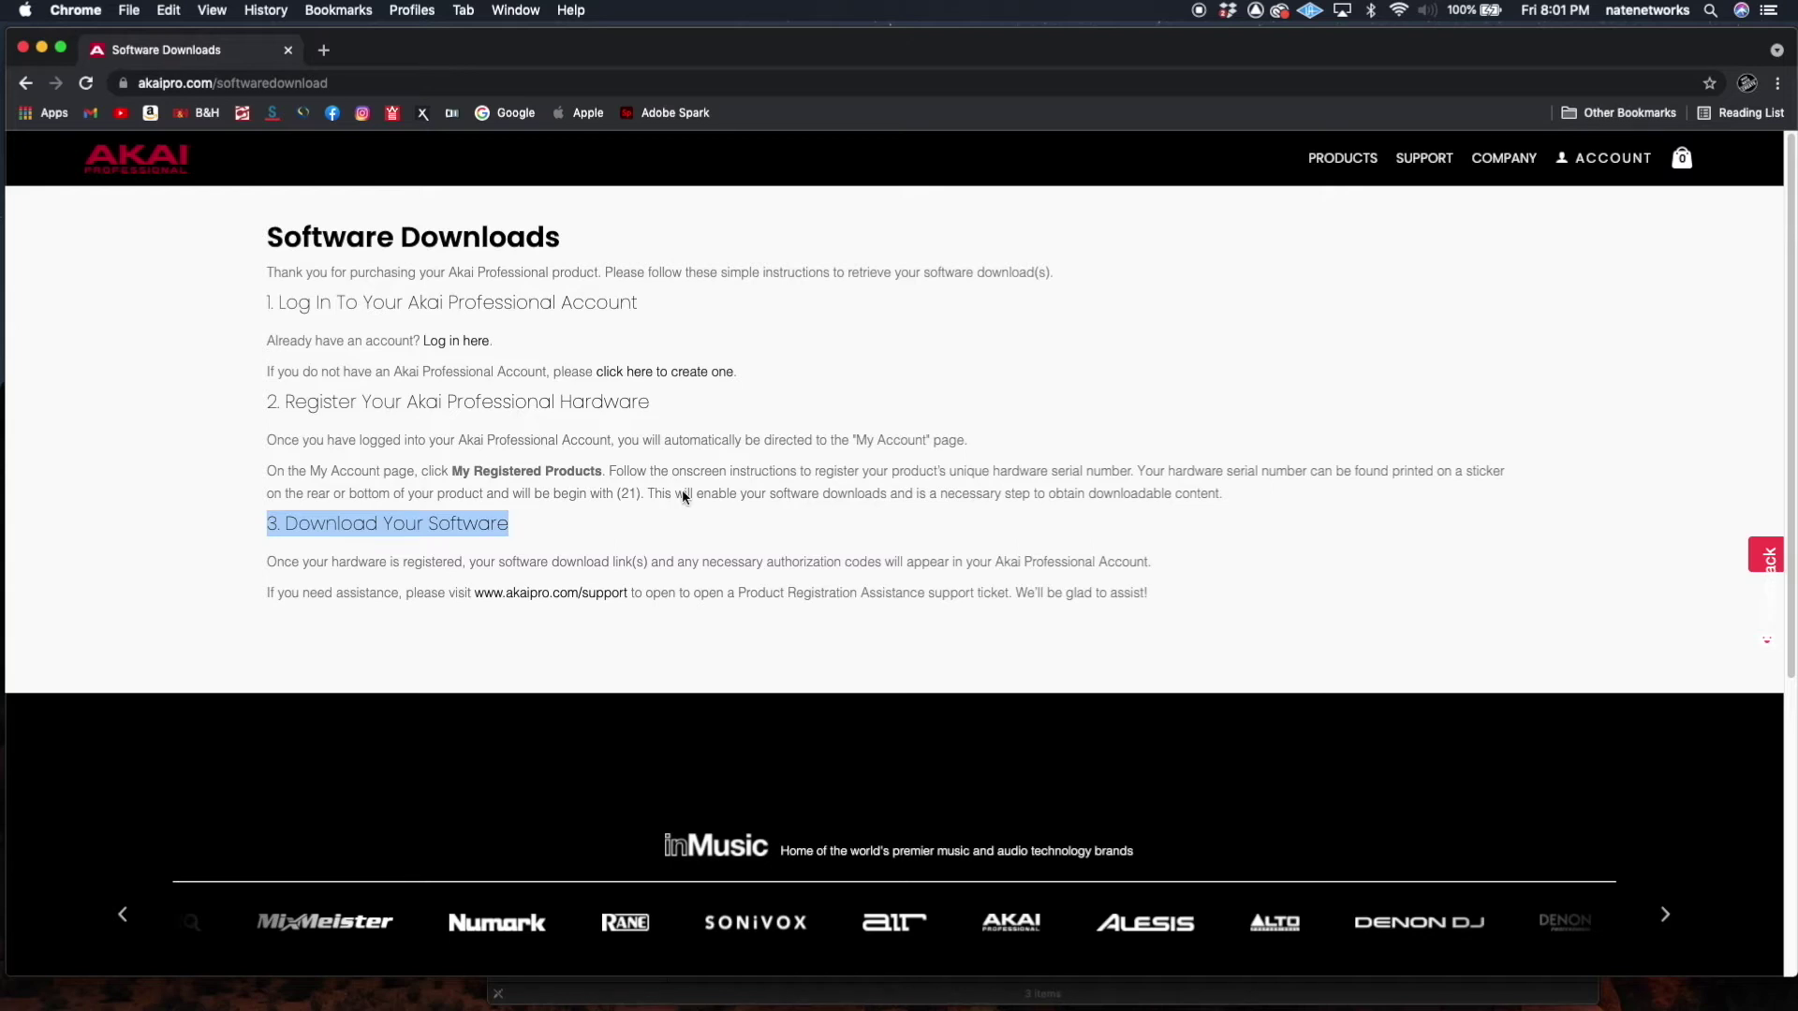
click(1615, 161)
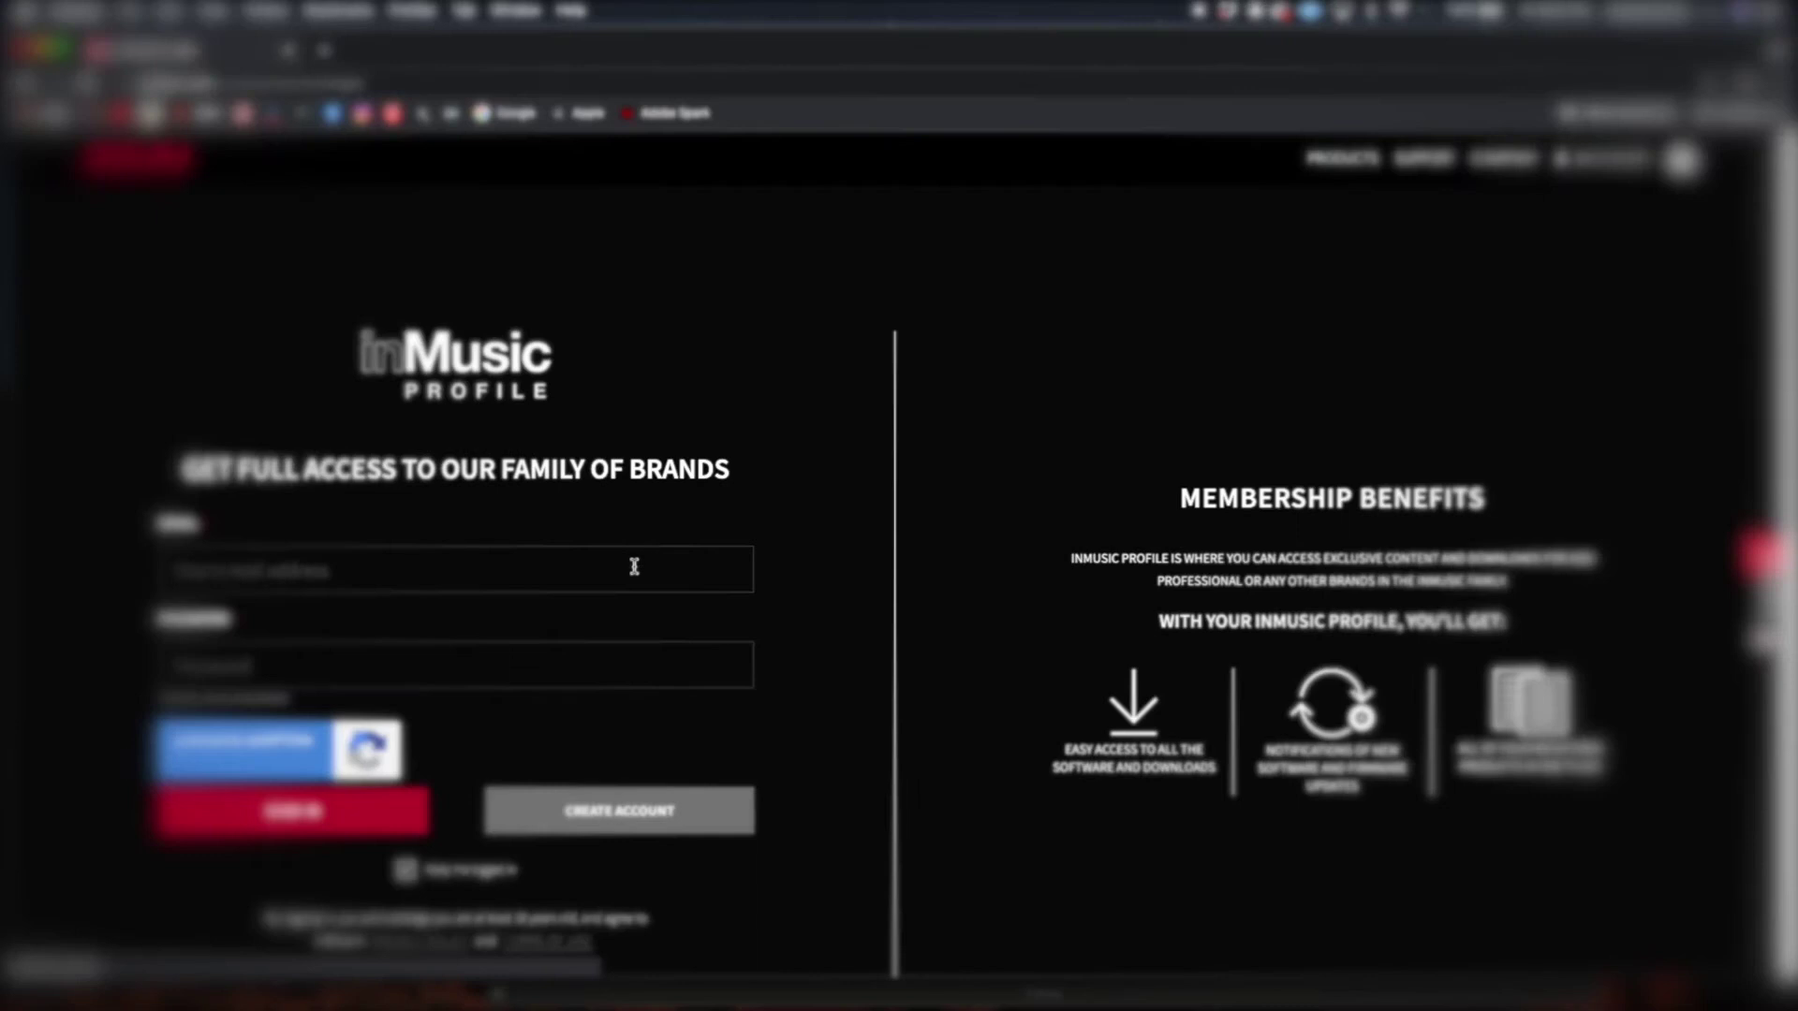
Sign in to the inMusic profile with the saved account e-mail and the account password
click(634, 567)
key(Down)
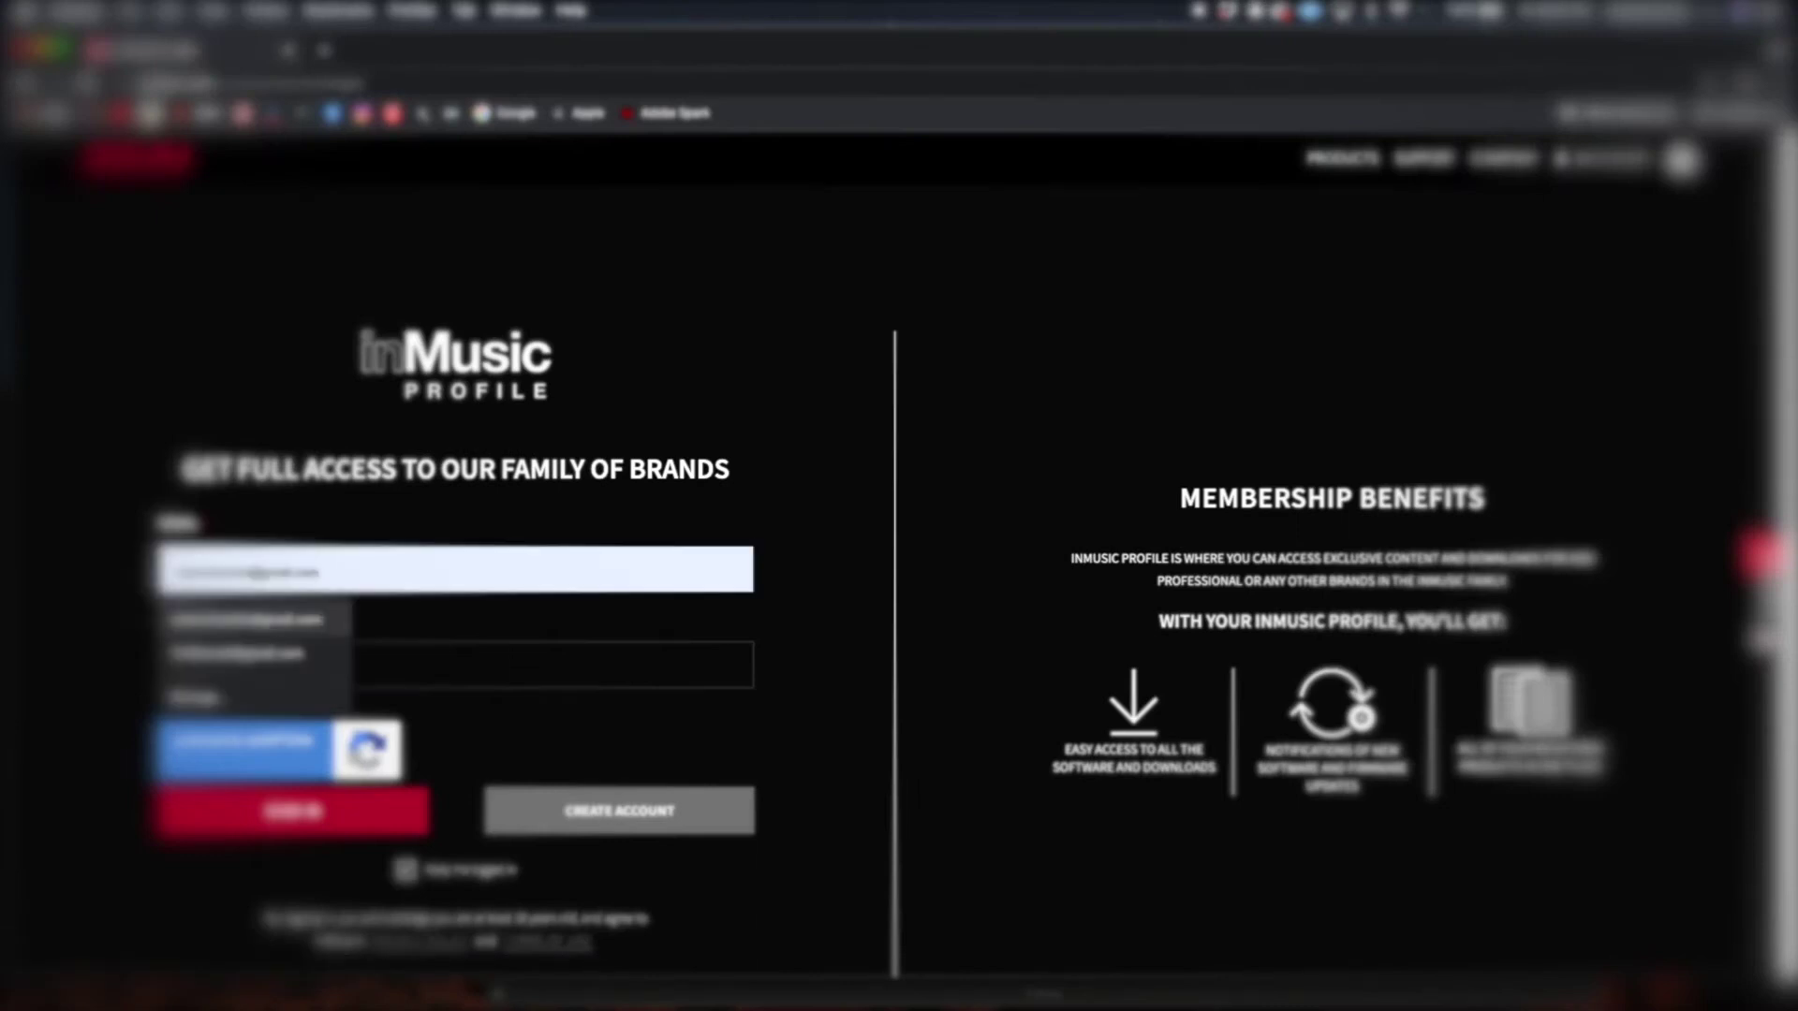
key(Return)
click(454, 665)
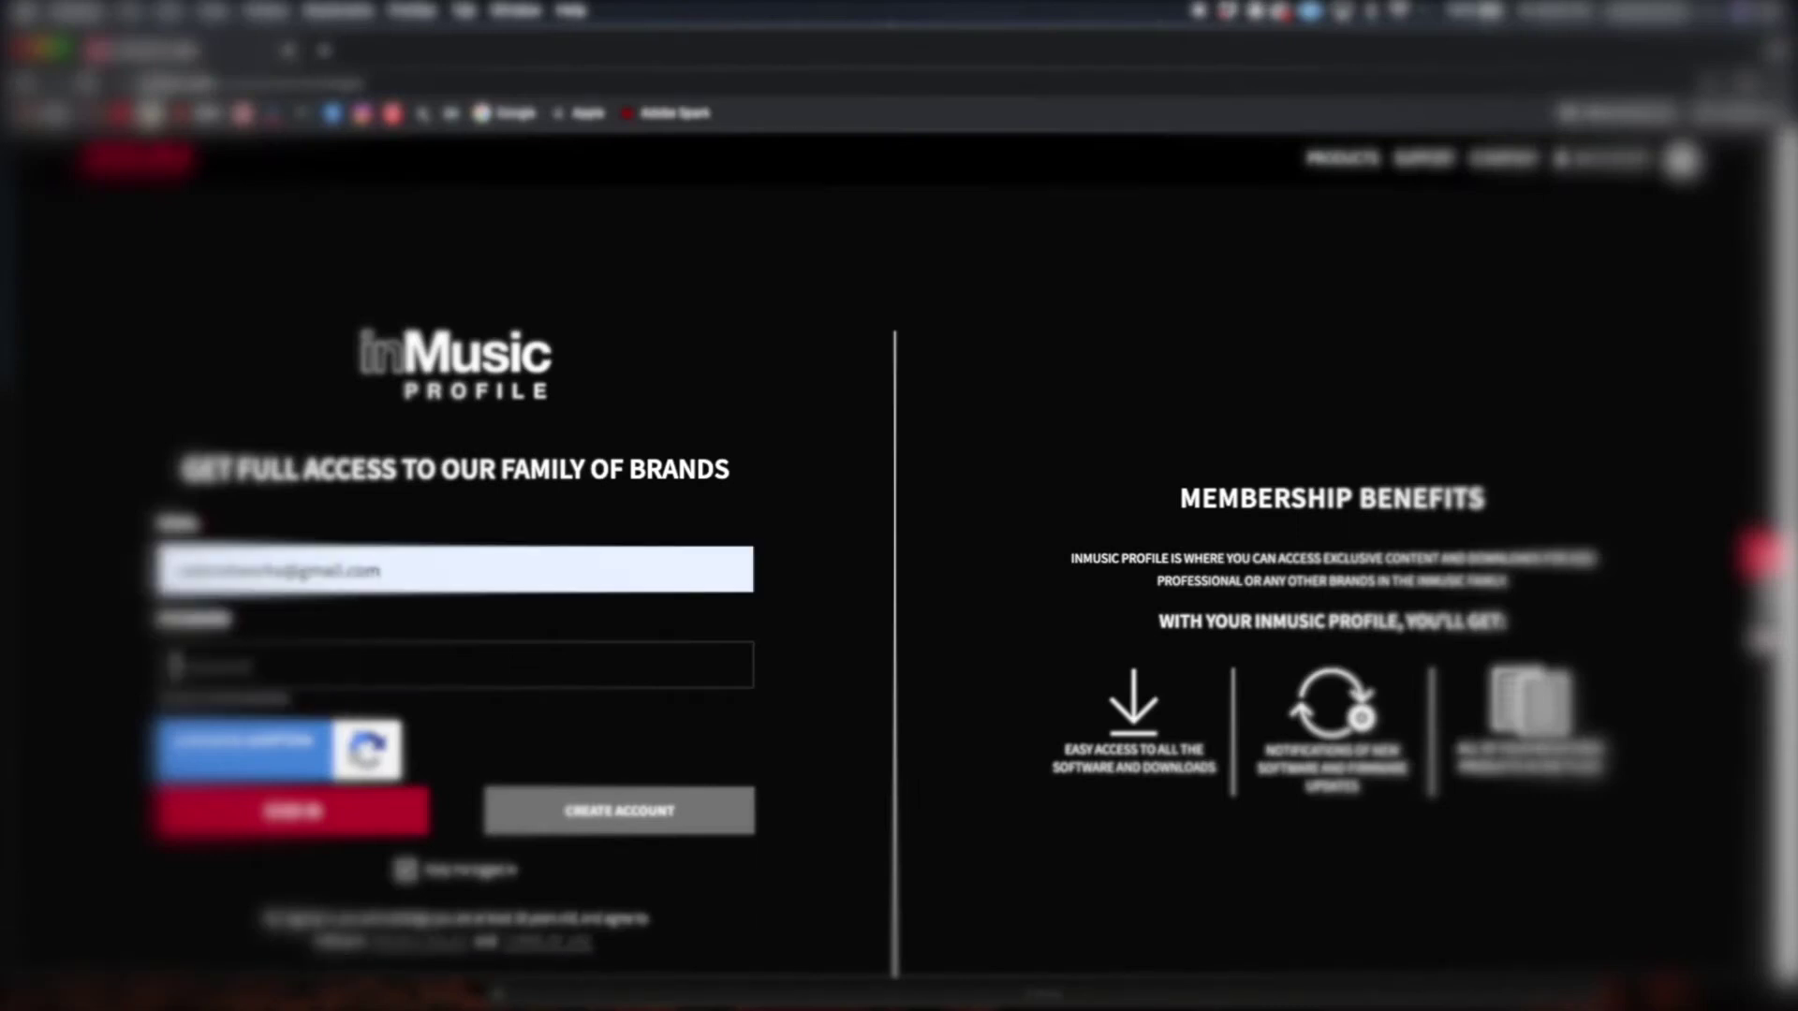
text(••••••••)
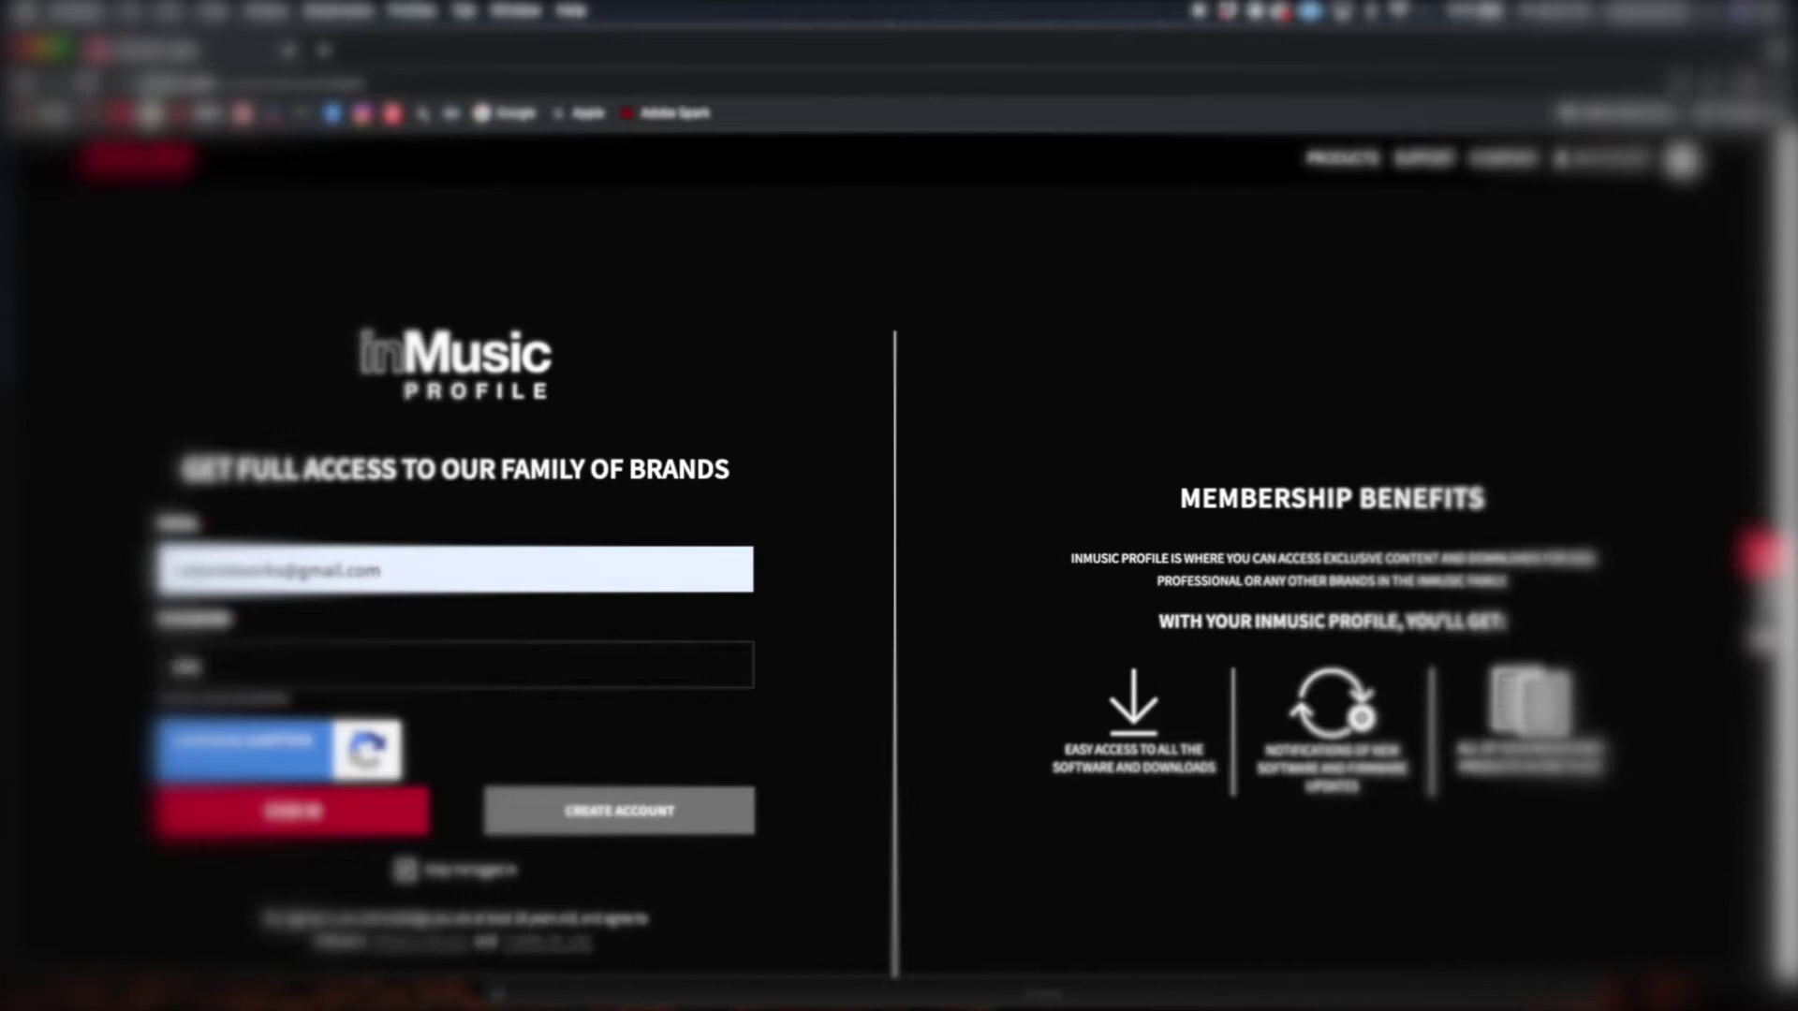
text(••)
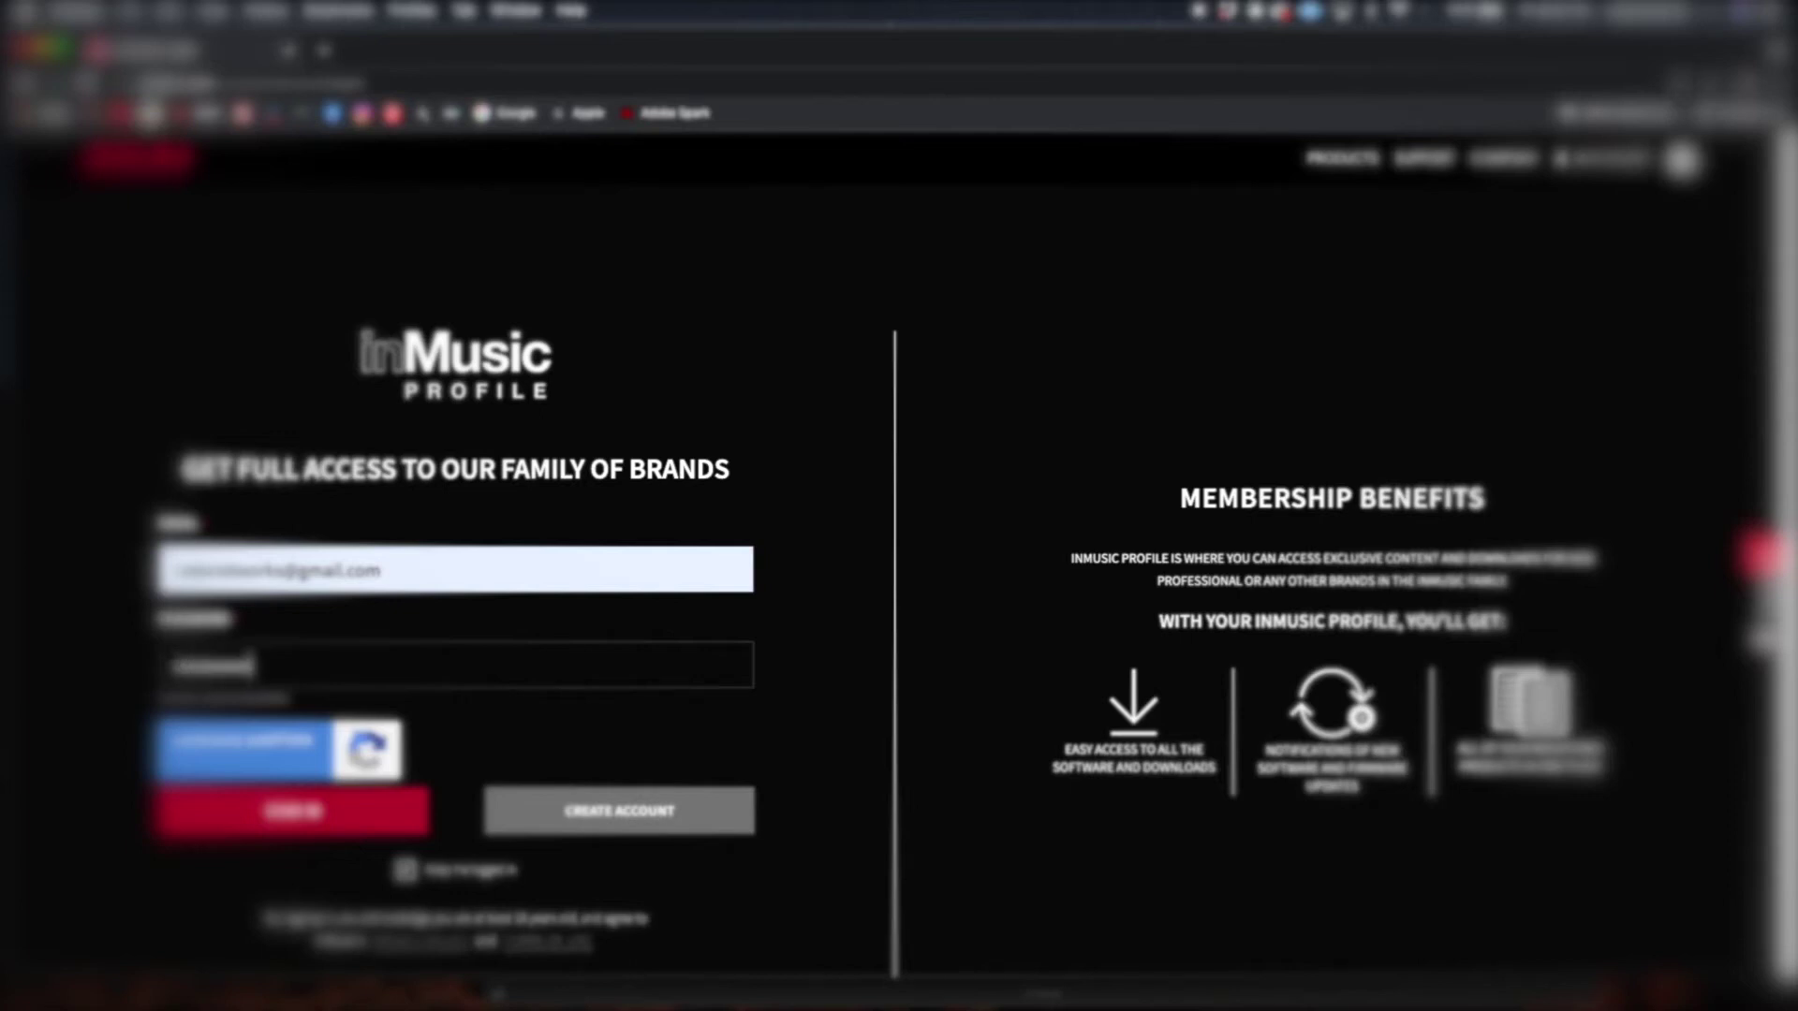
key(Return)
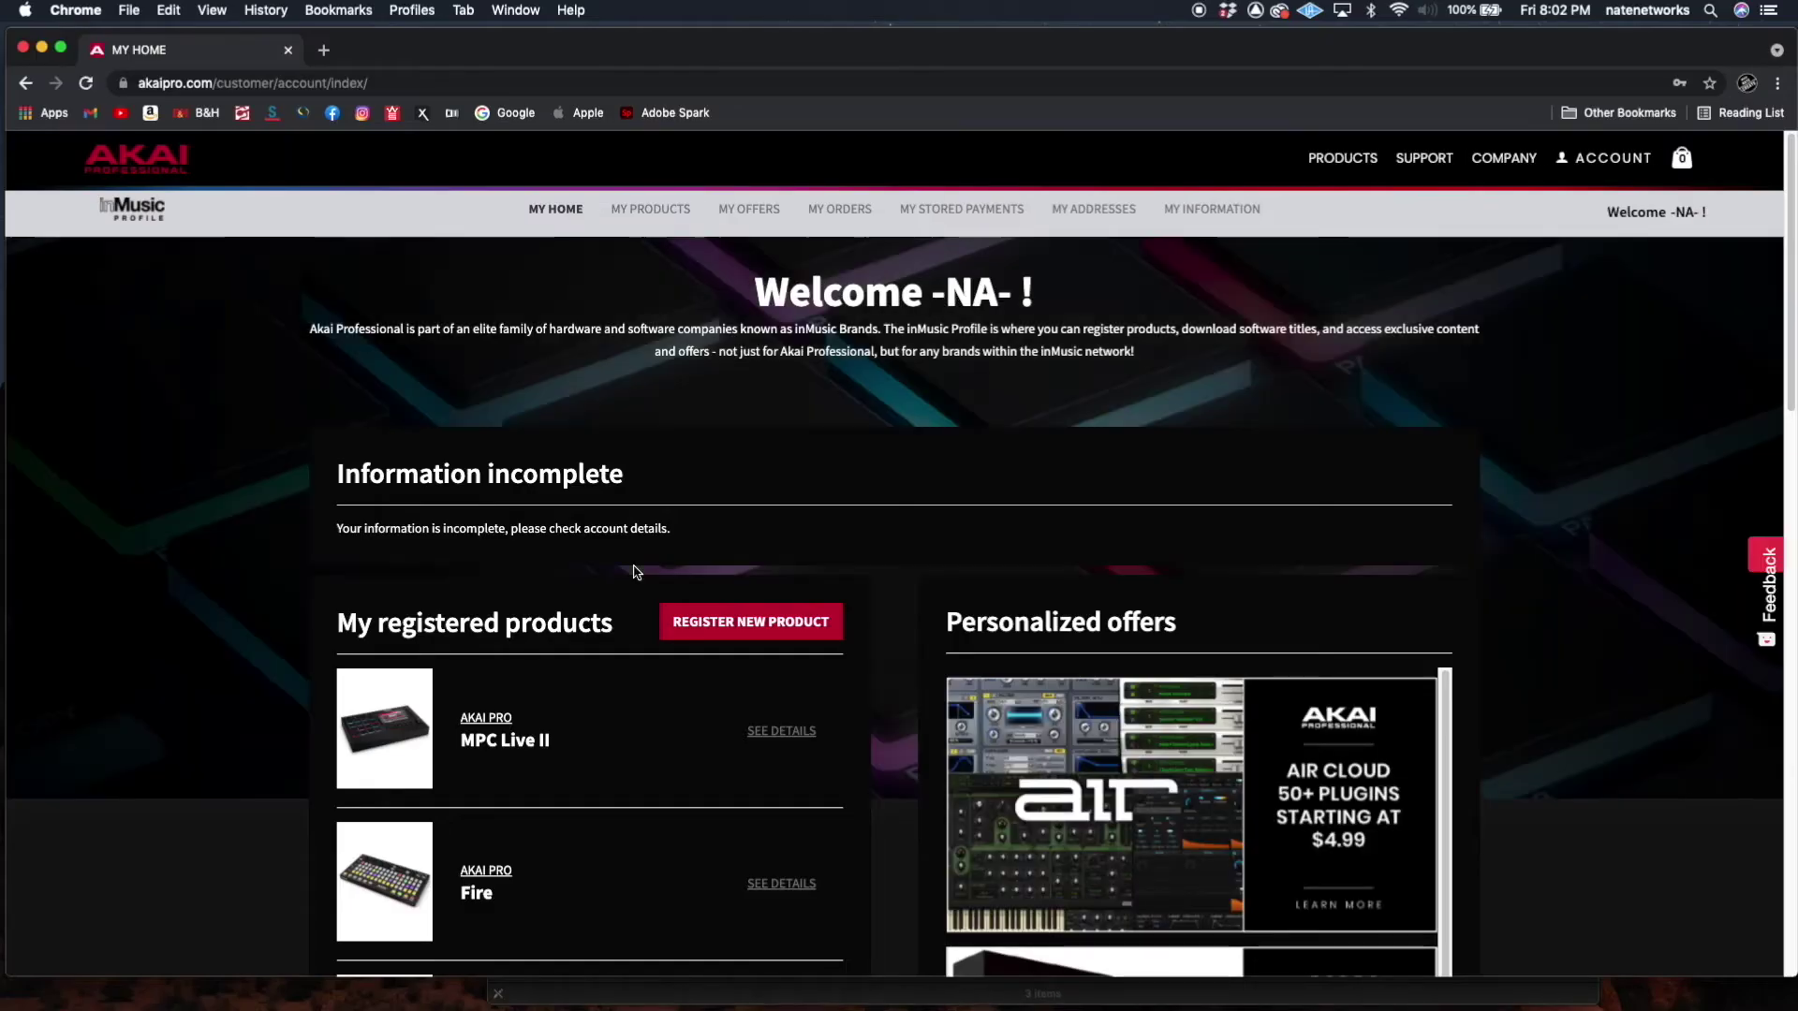
Open SEE ALL YOUR PRODUCT REGISTRATIONS and expand the MPC X entry's OFFERS
scroll(634, 572, down, 5)
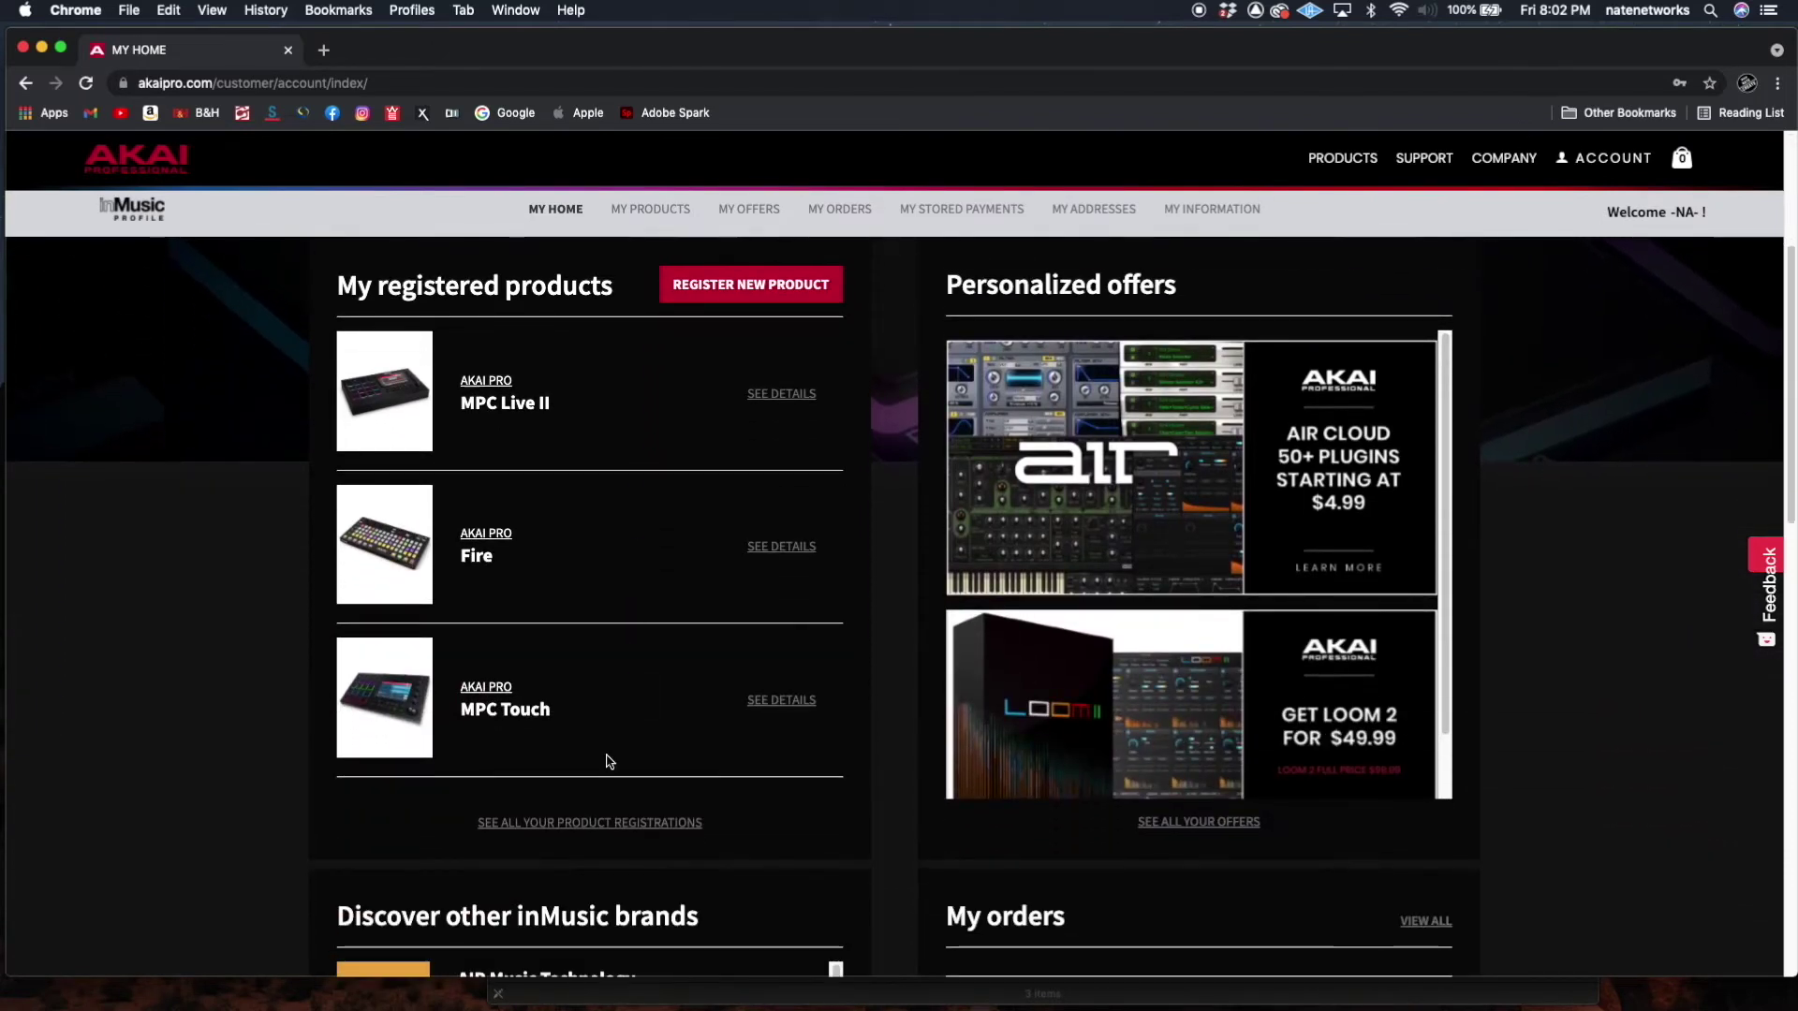
click(610, 829)
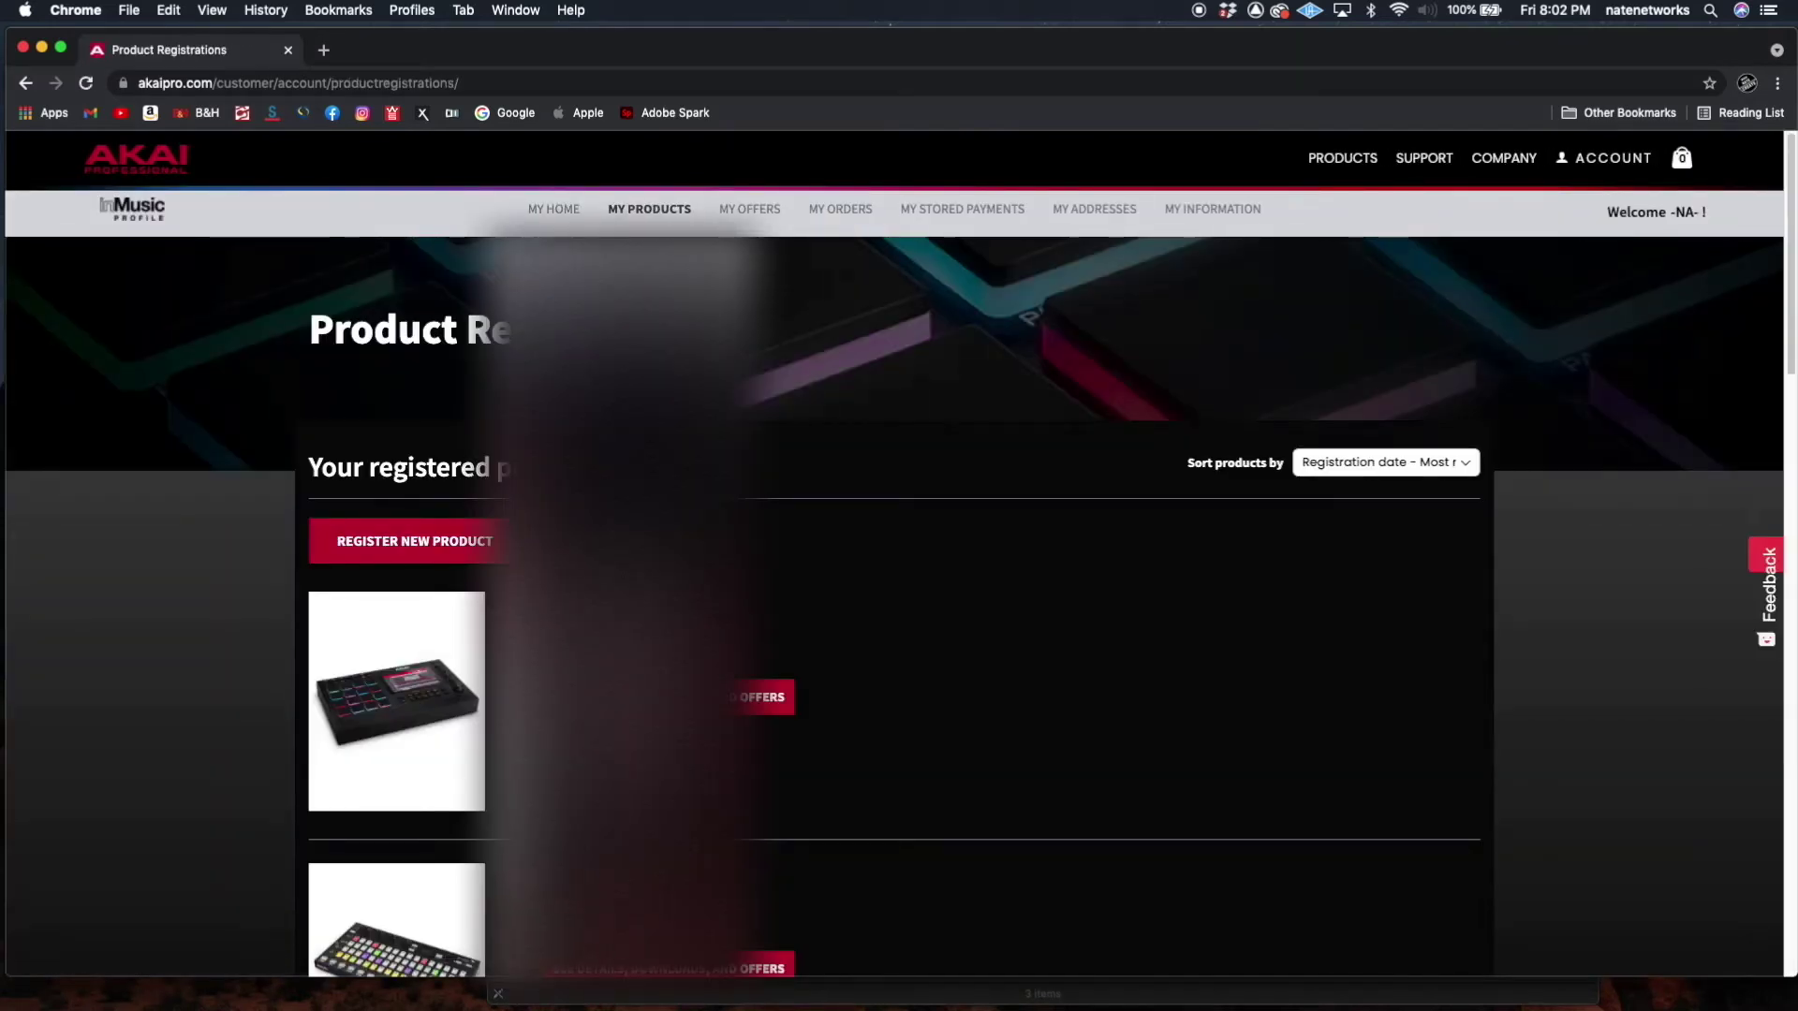
scroll(899, 600, down, 7)
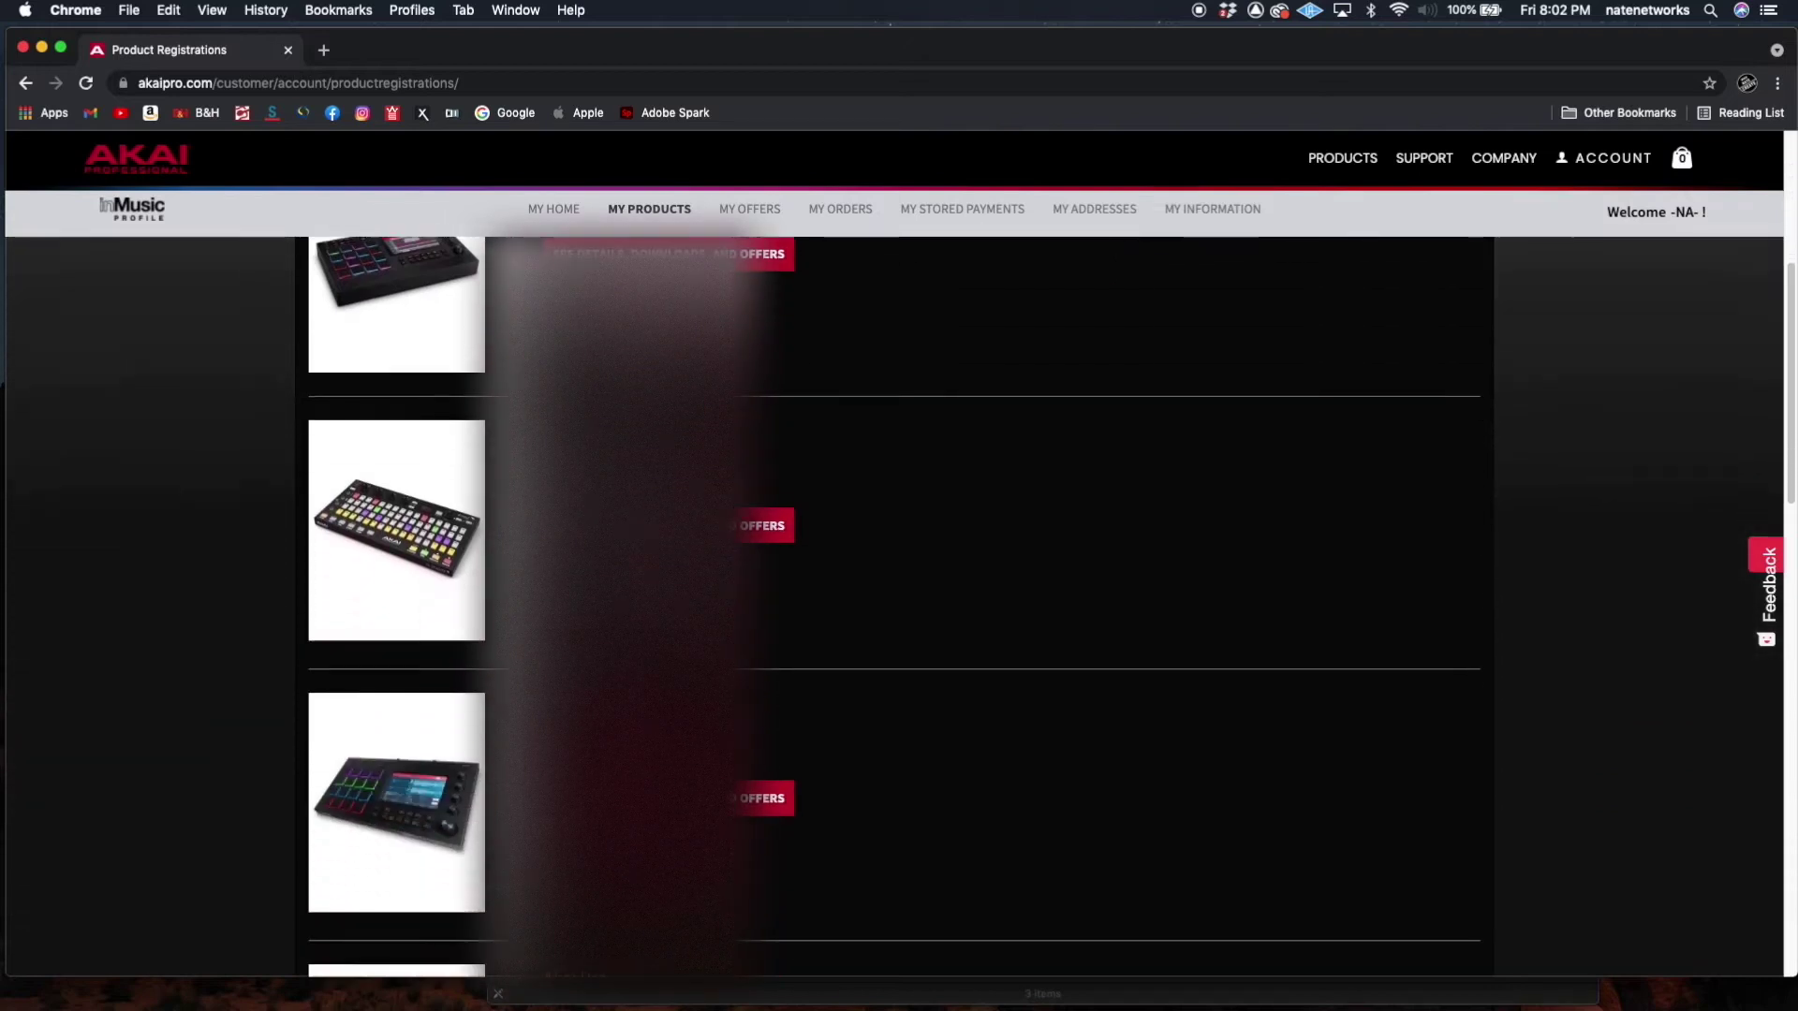
scroll(899, 599, down, 8)
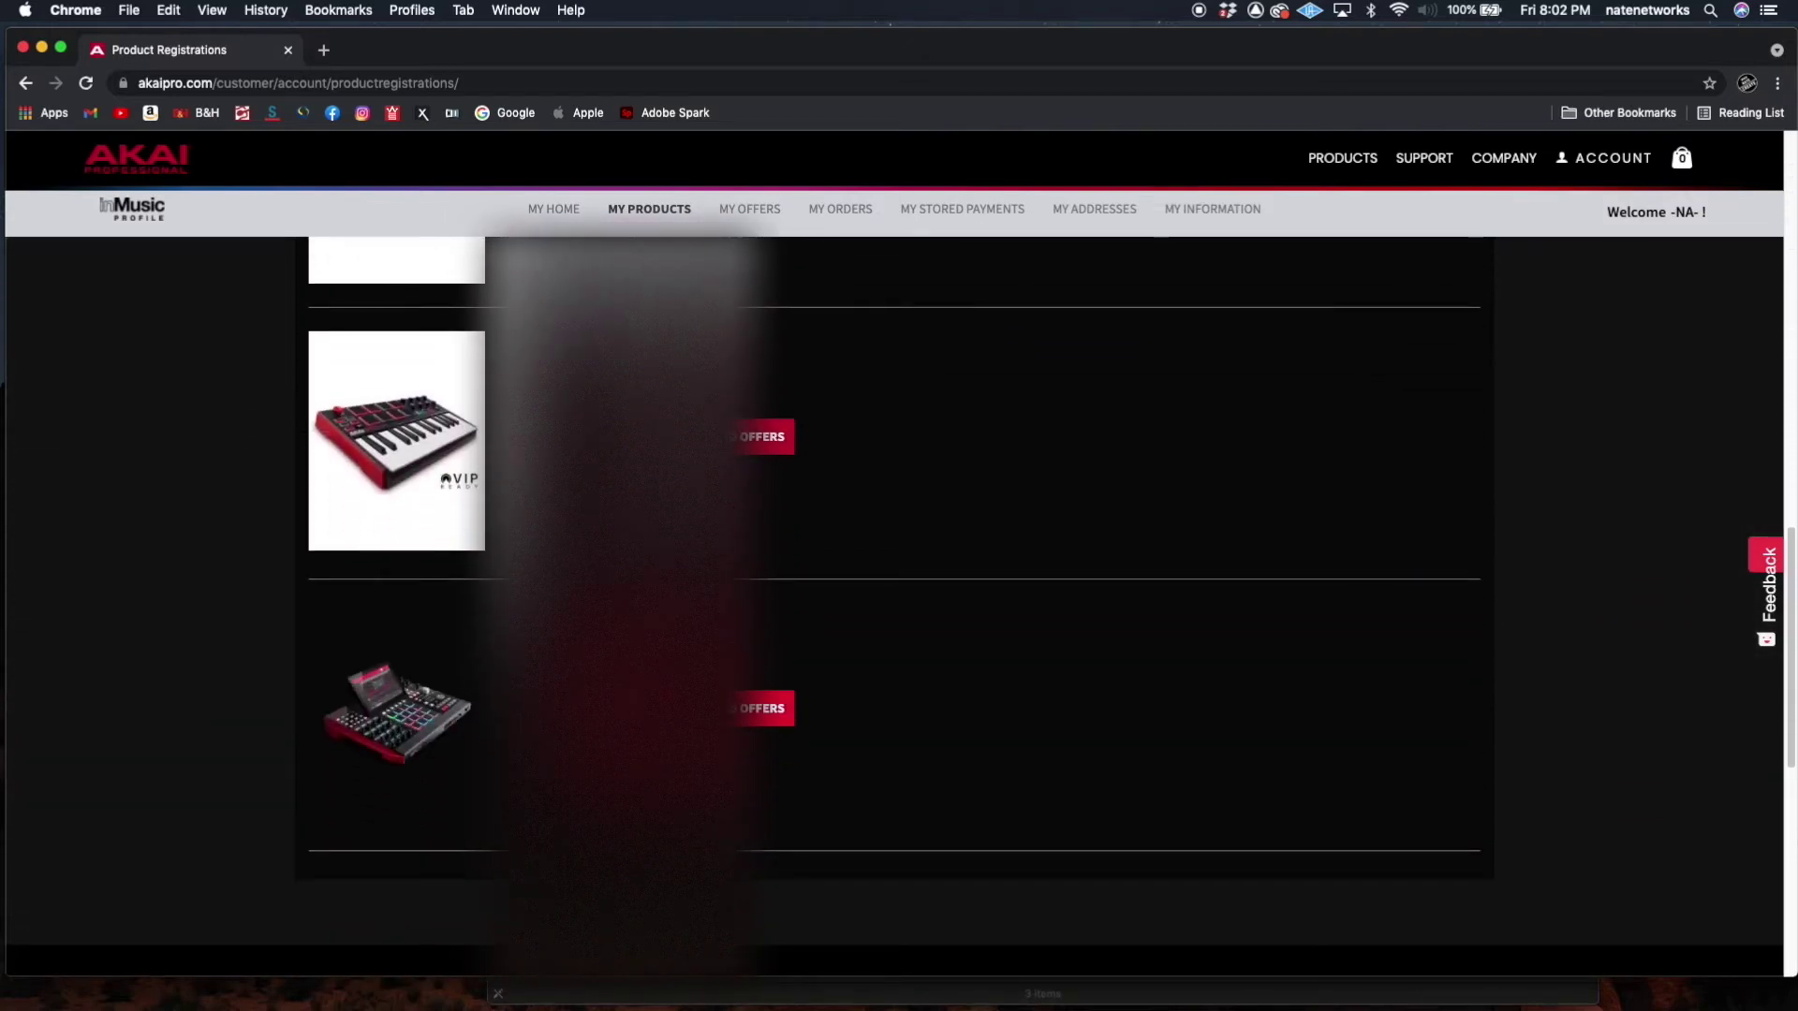
click(763, 708)
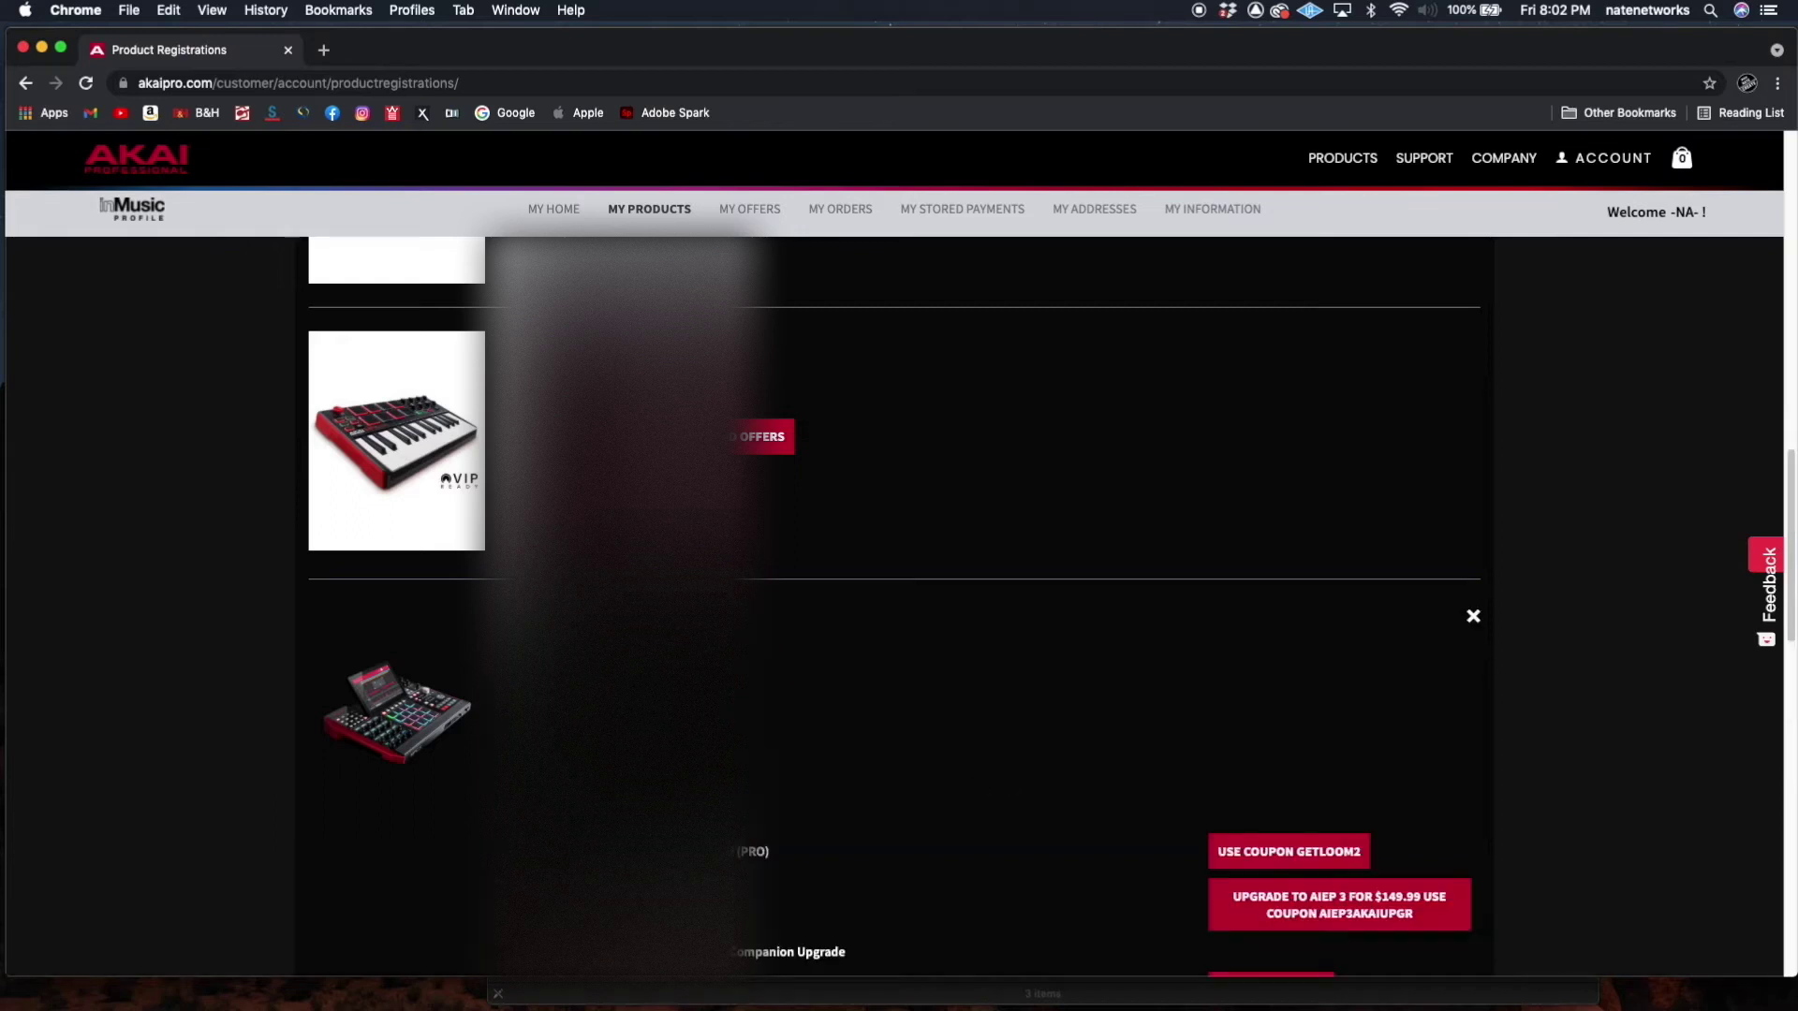
Expand MPC FIRMWARE 2.10.1 under Firmware and download its Mac Updater zip
scroll(899, 600, down, 1)
scroll(610, 717, down, 5)
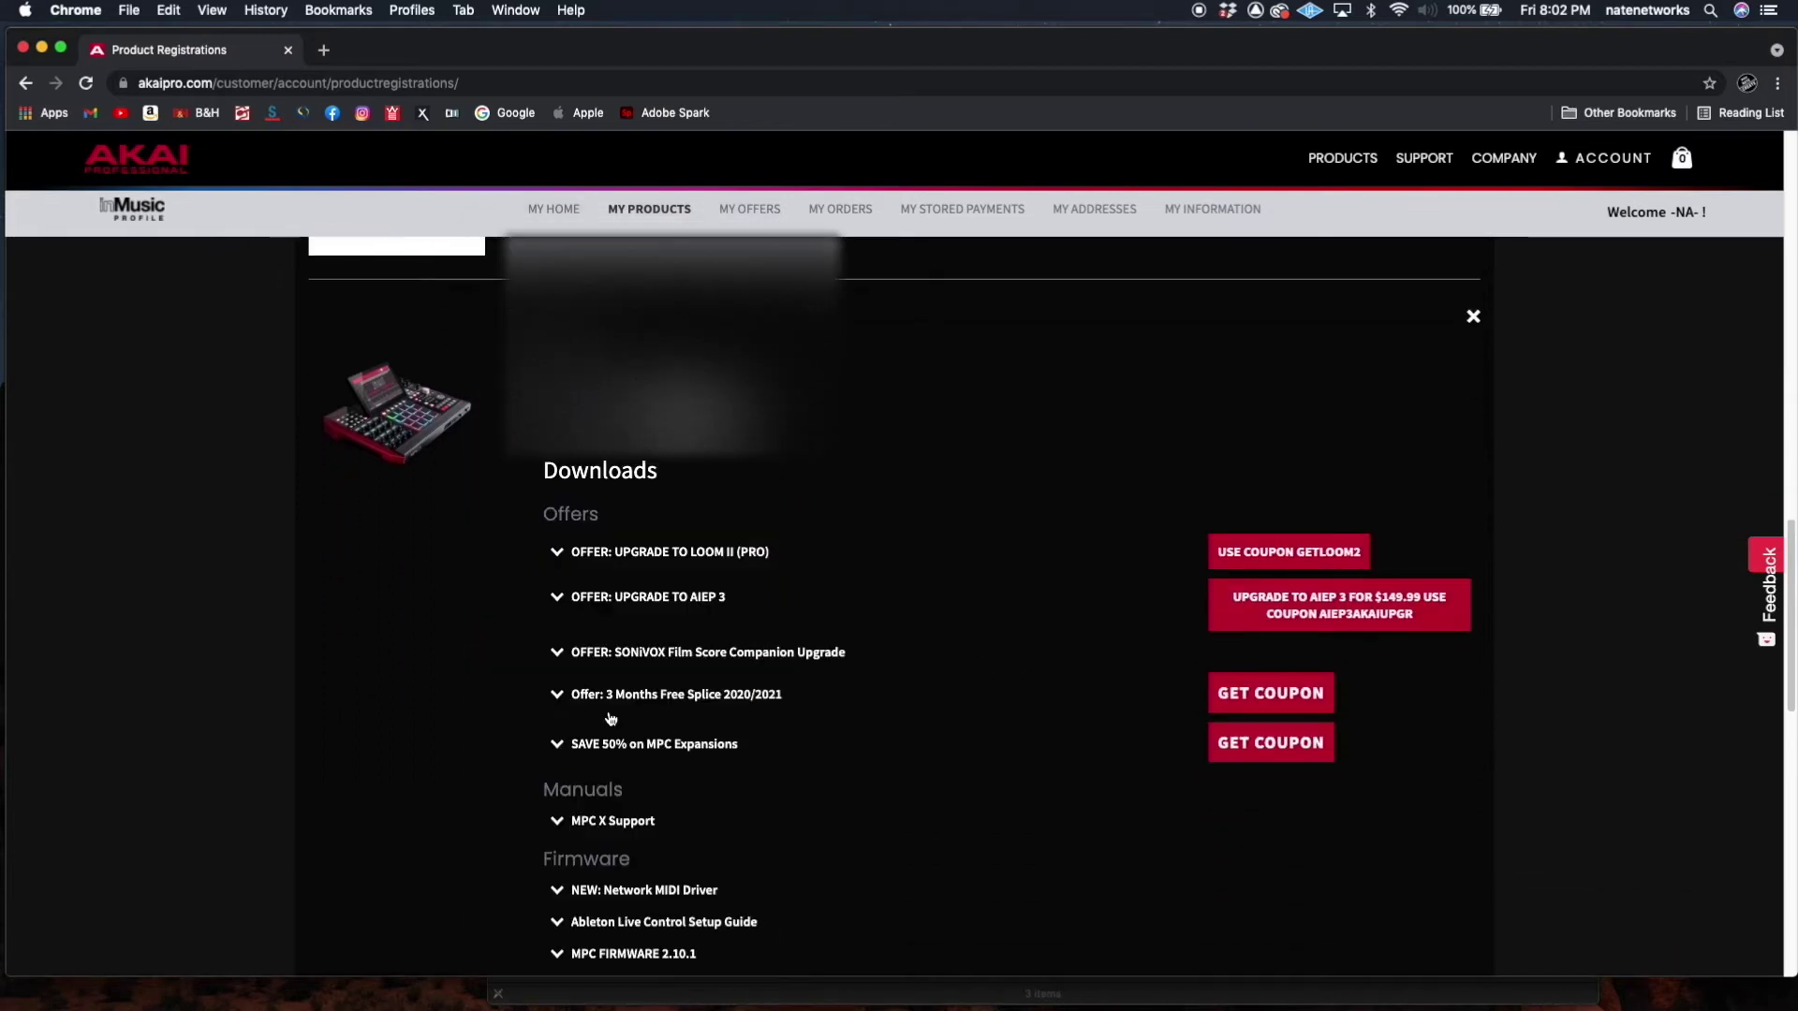
scroll(611, 717, down, 3)
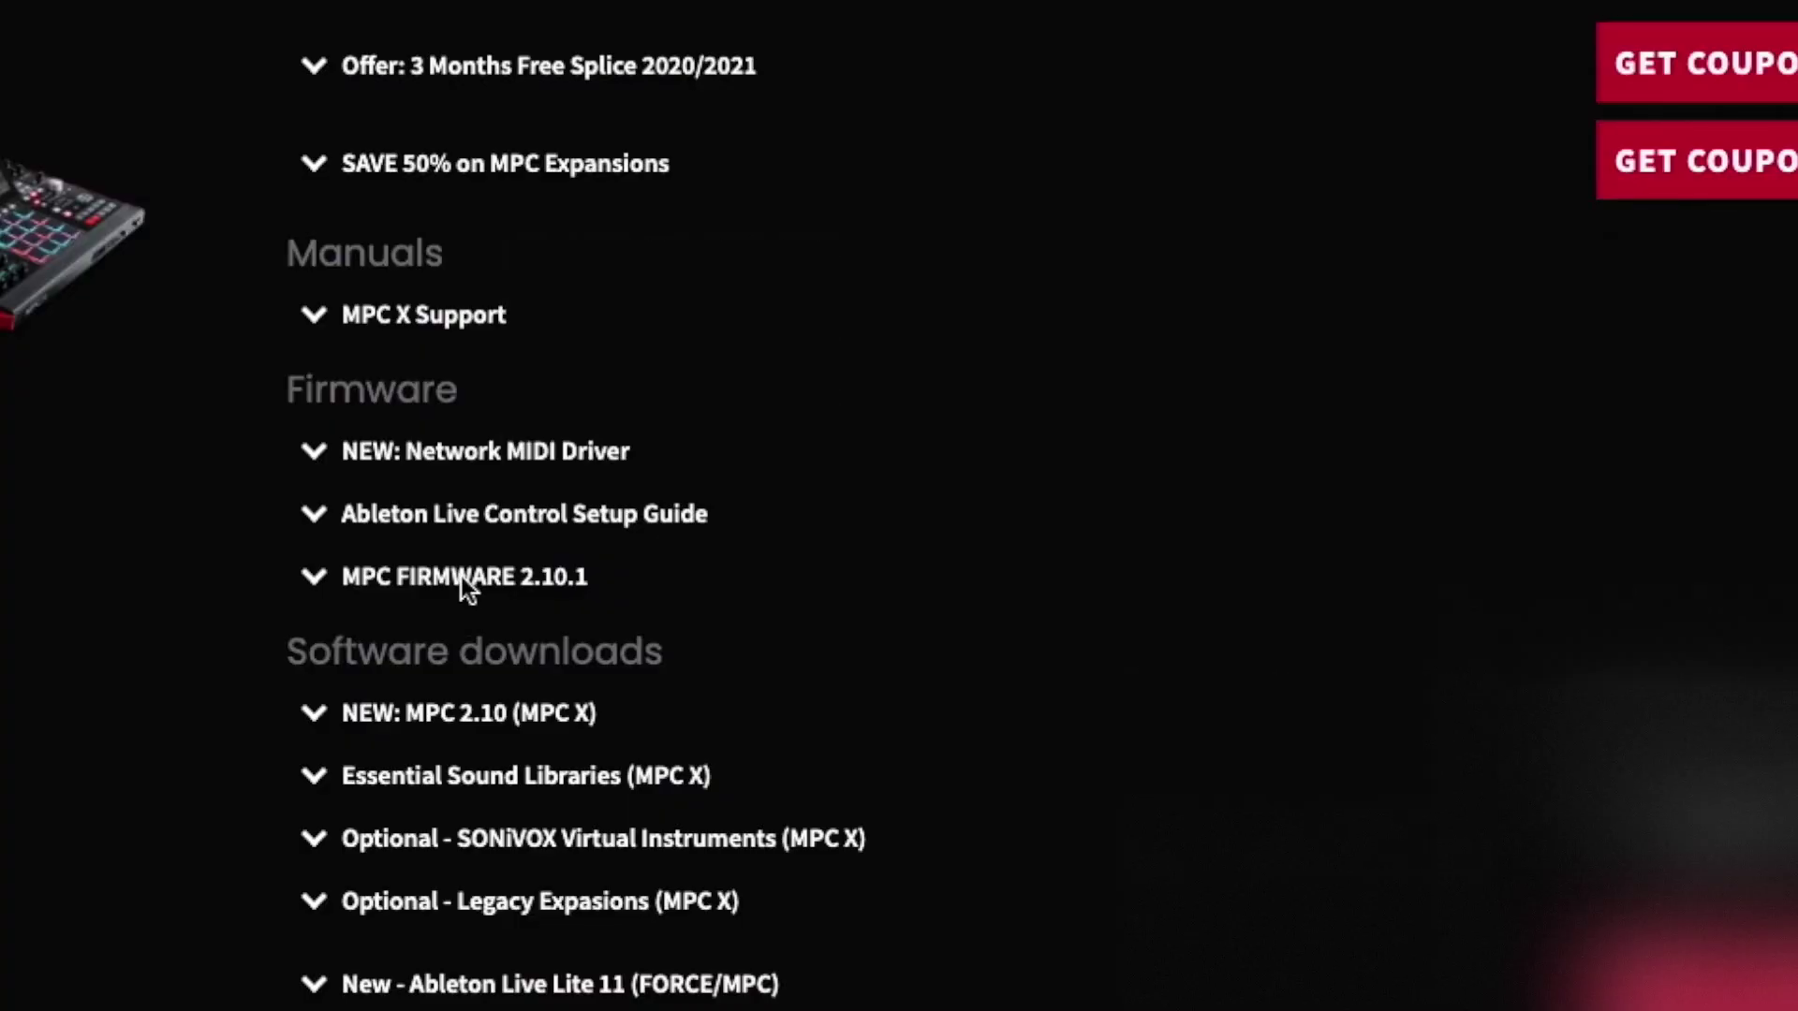
click(316, 576)
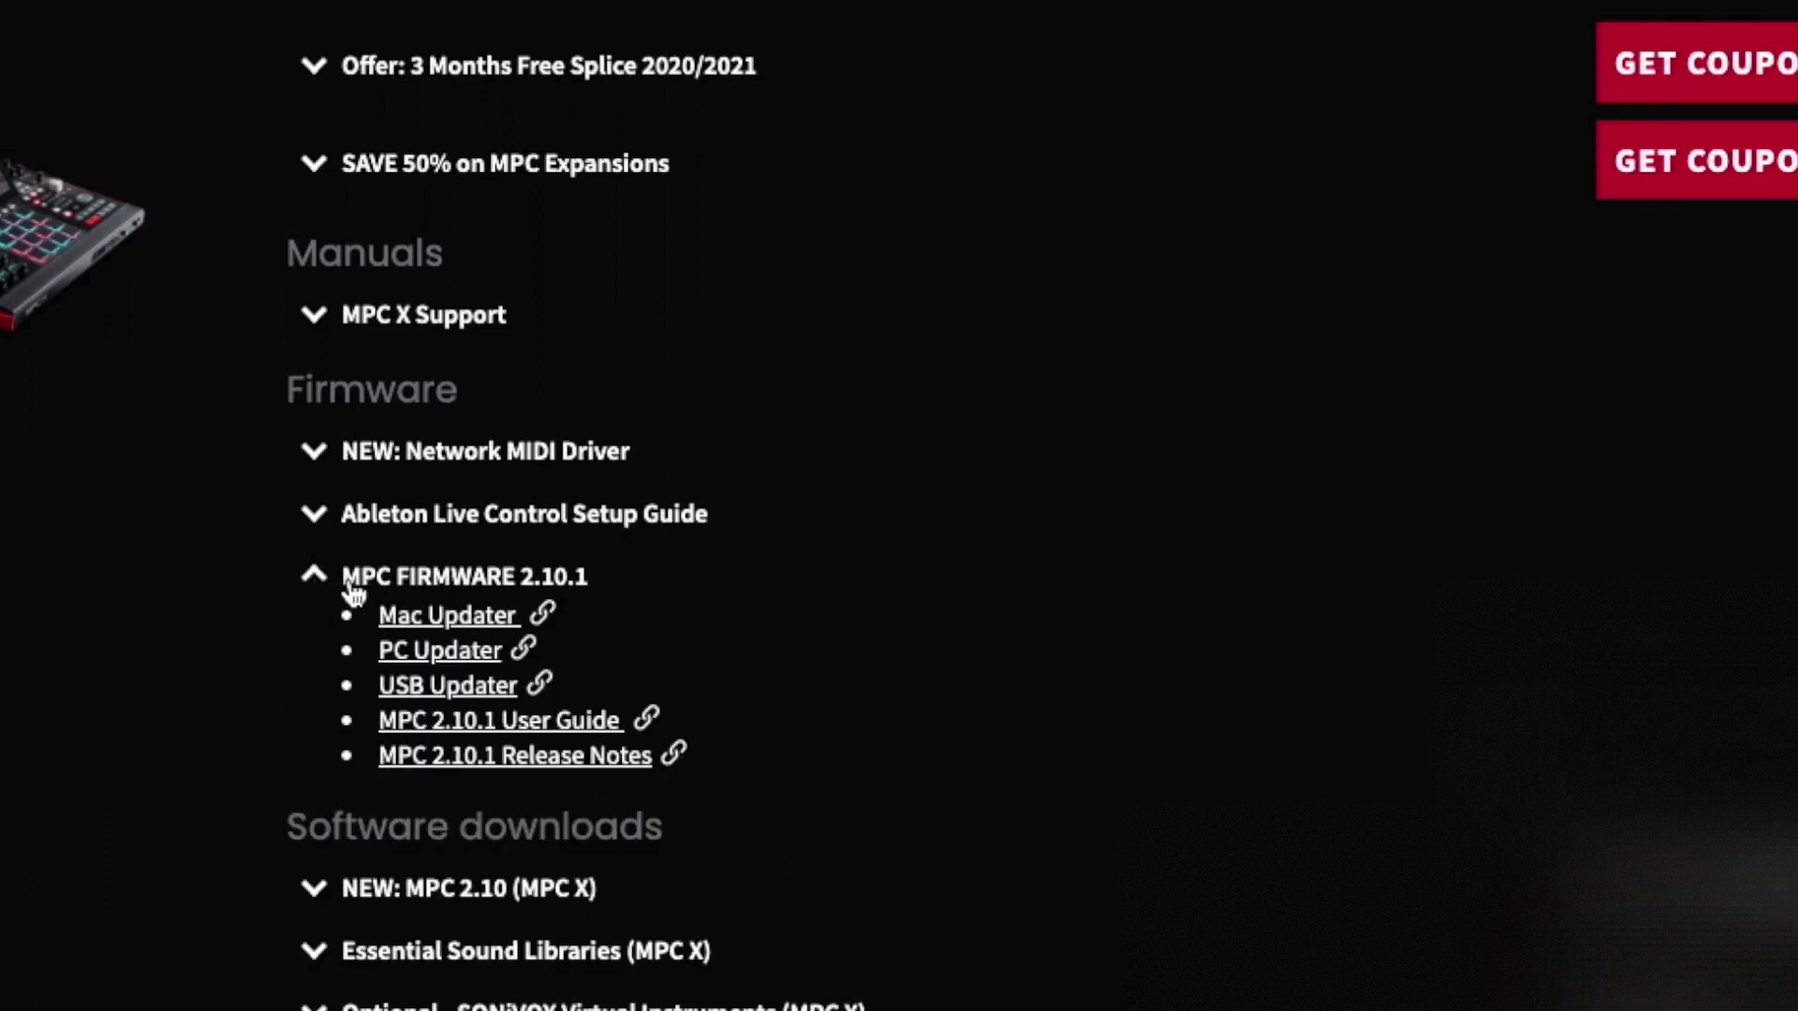
click(433, 626)
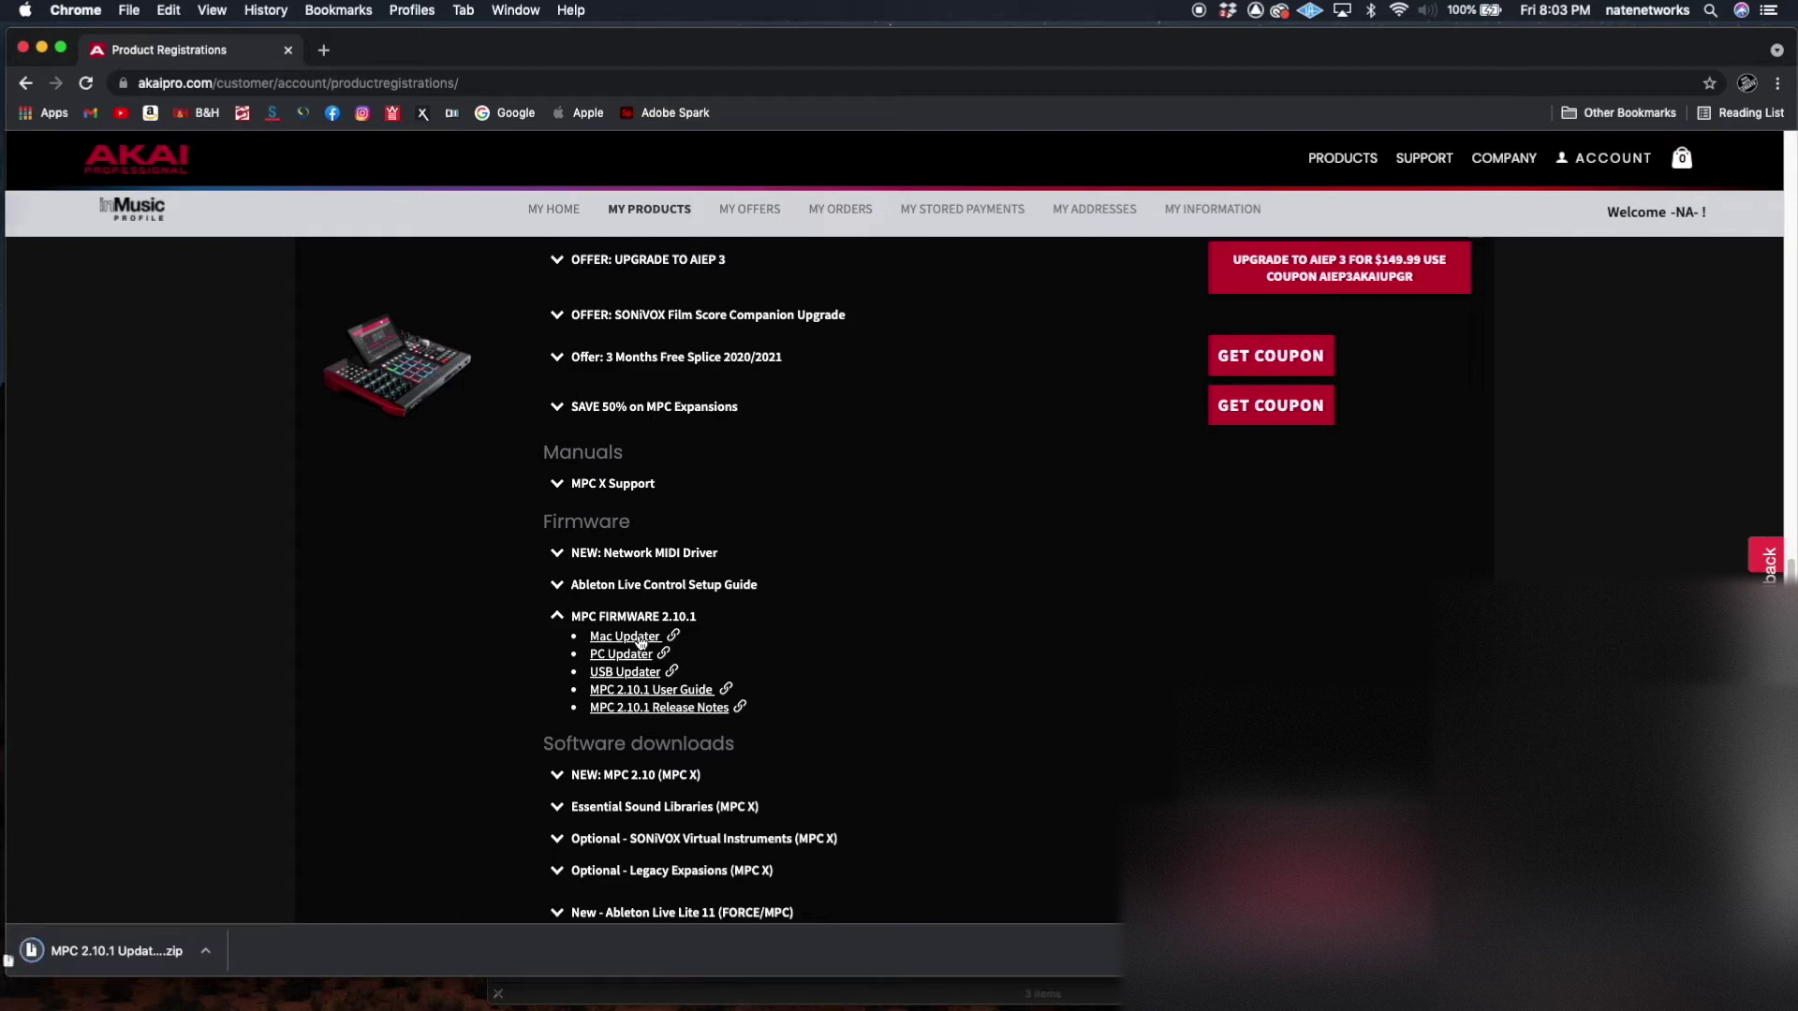
Expand NEW: MPC 2.10 (MPC X) and download the MPC 2.10 Synth Content zip
scroll(641, 641, down, 2)
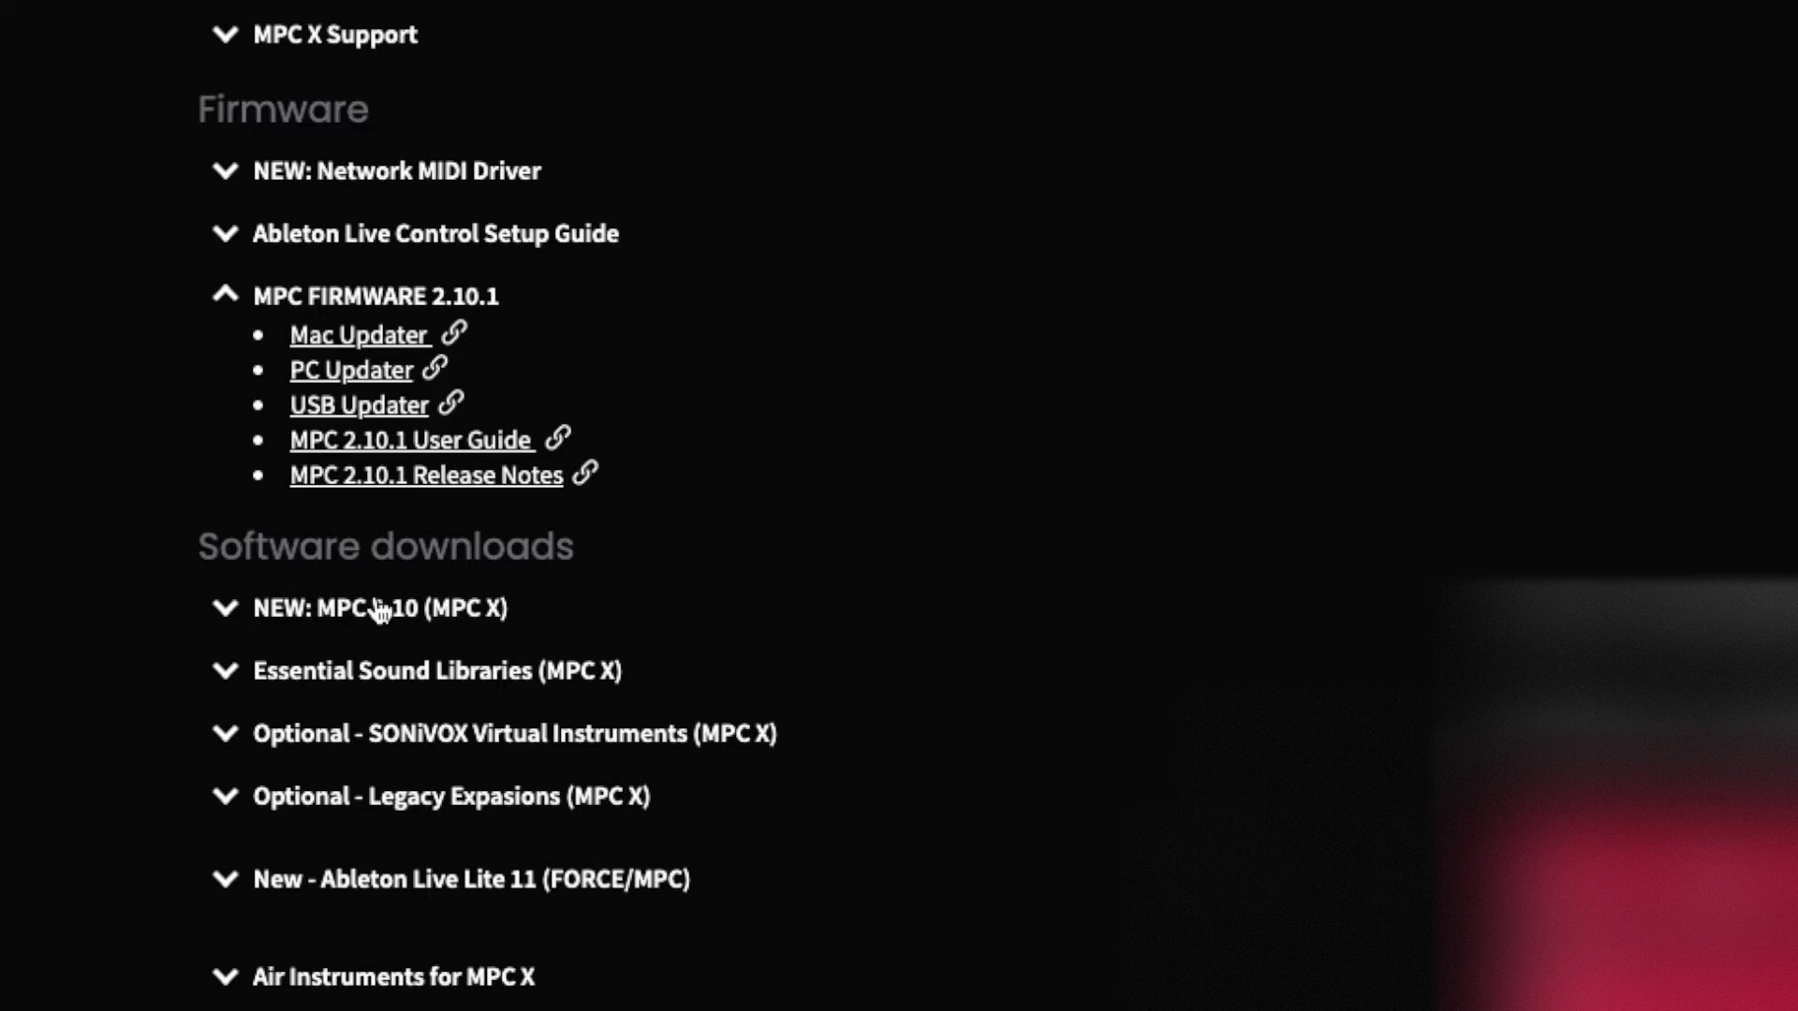
click(380, 610)
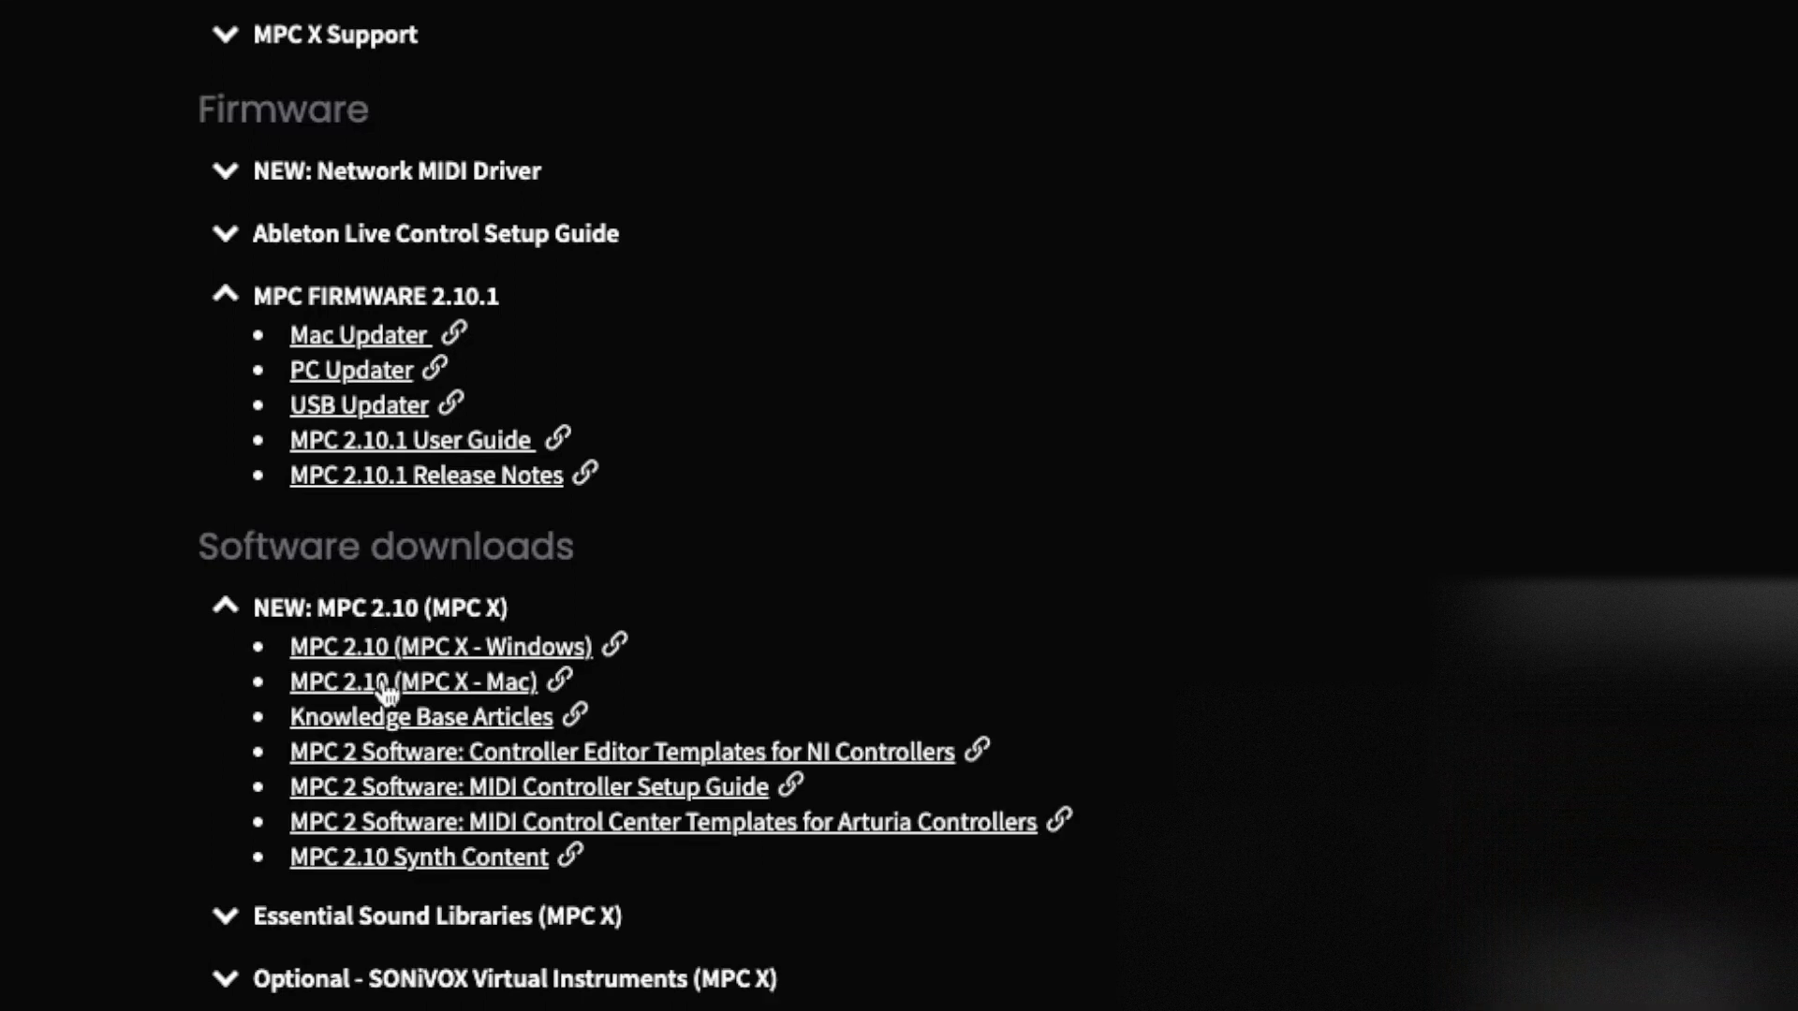
click(387, 873)
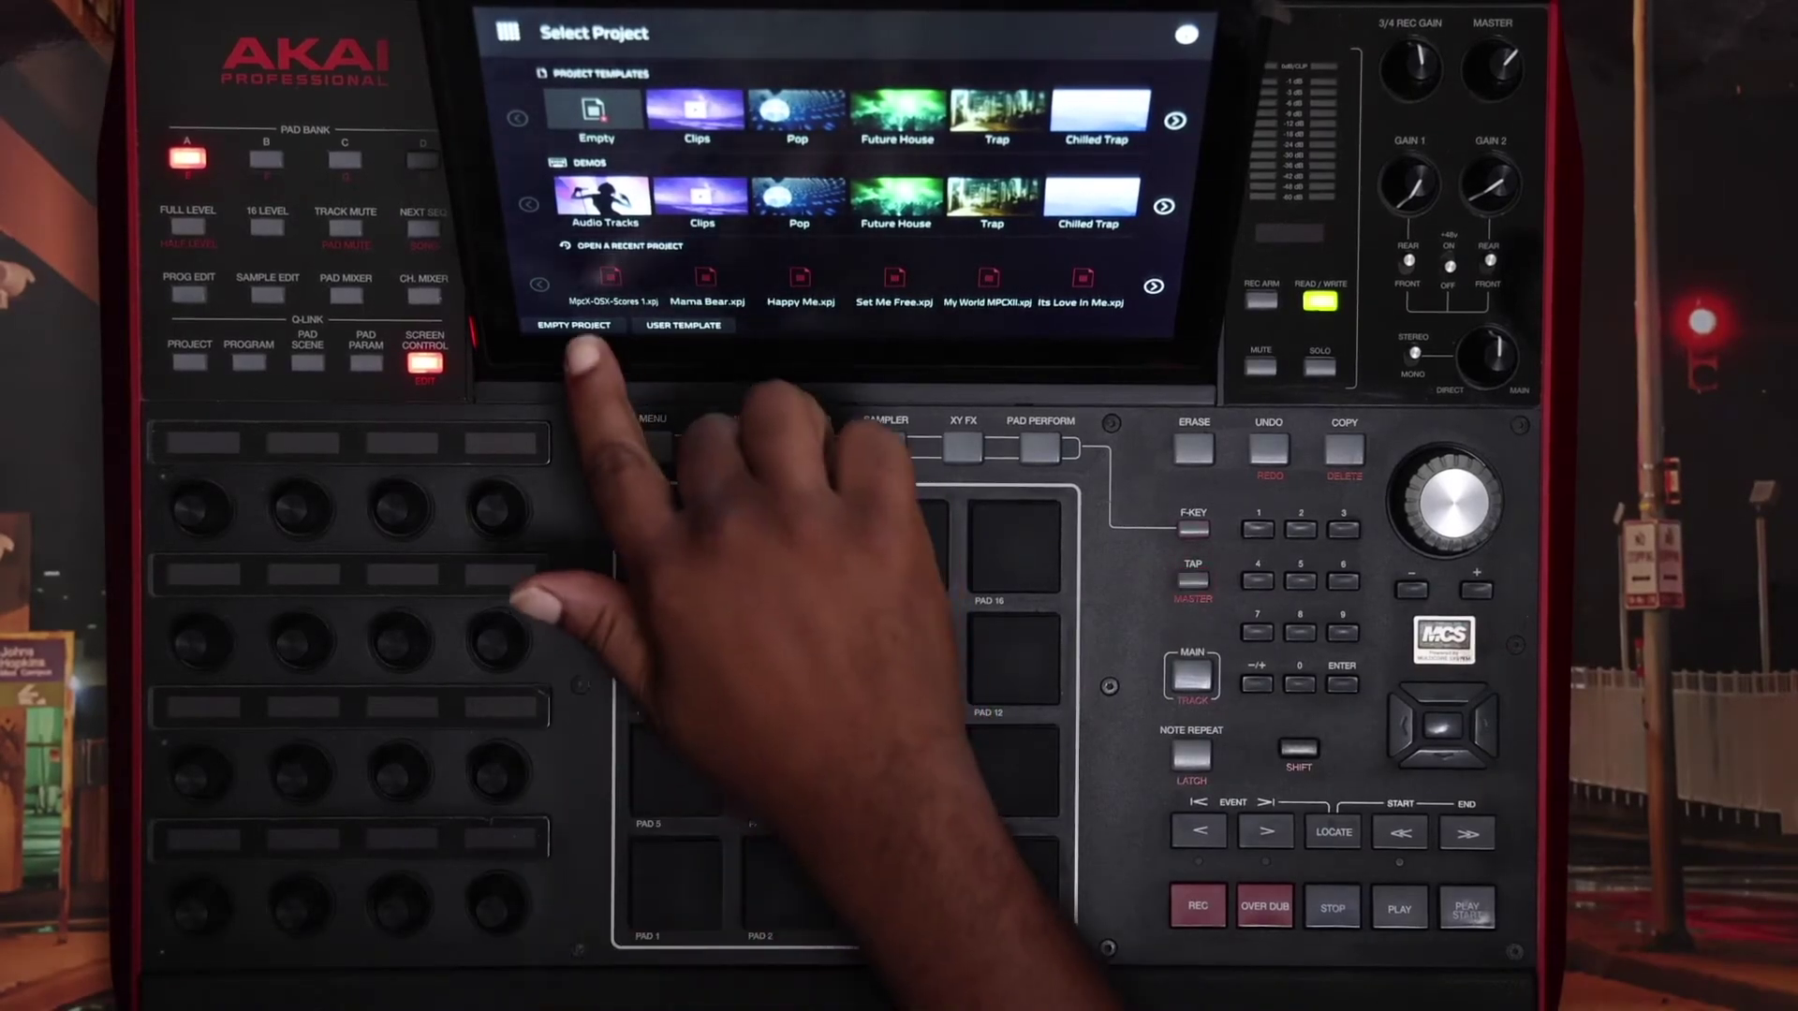
Start an EMPTY PROJECT on the MPC X and open Preferences from the MENU gear icon
click(573, 325)
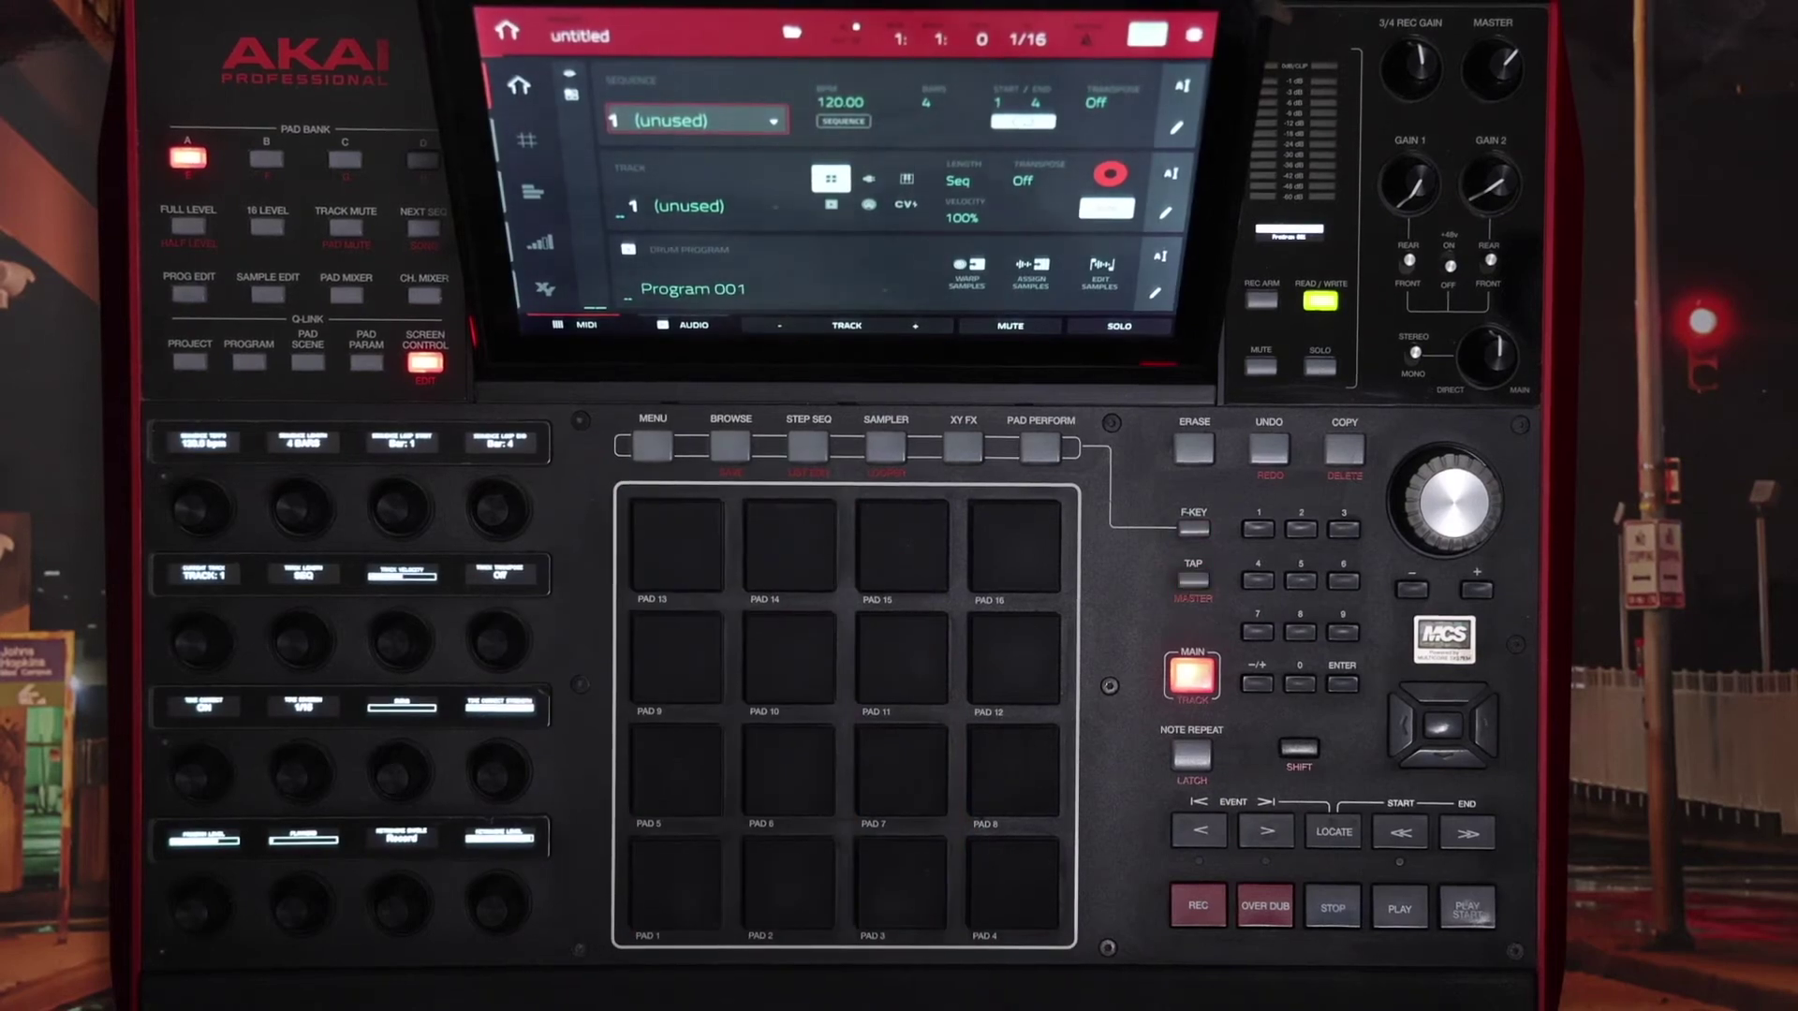
click(652, 447)
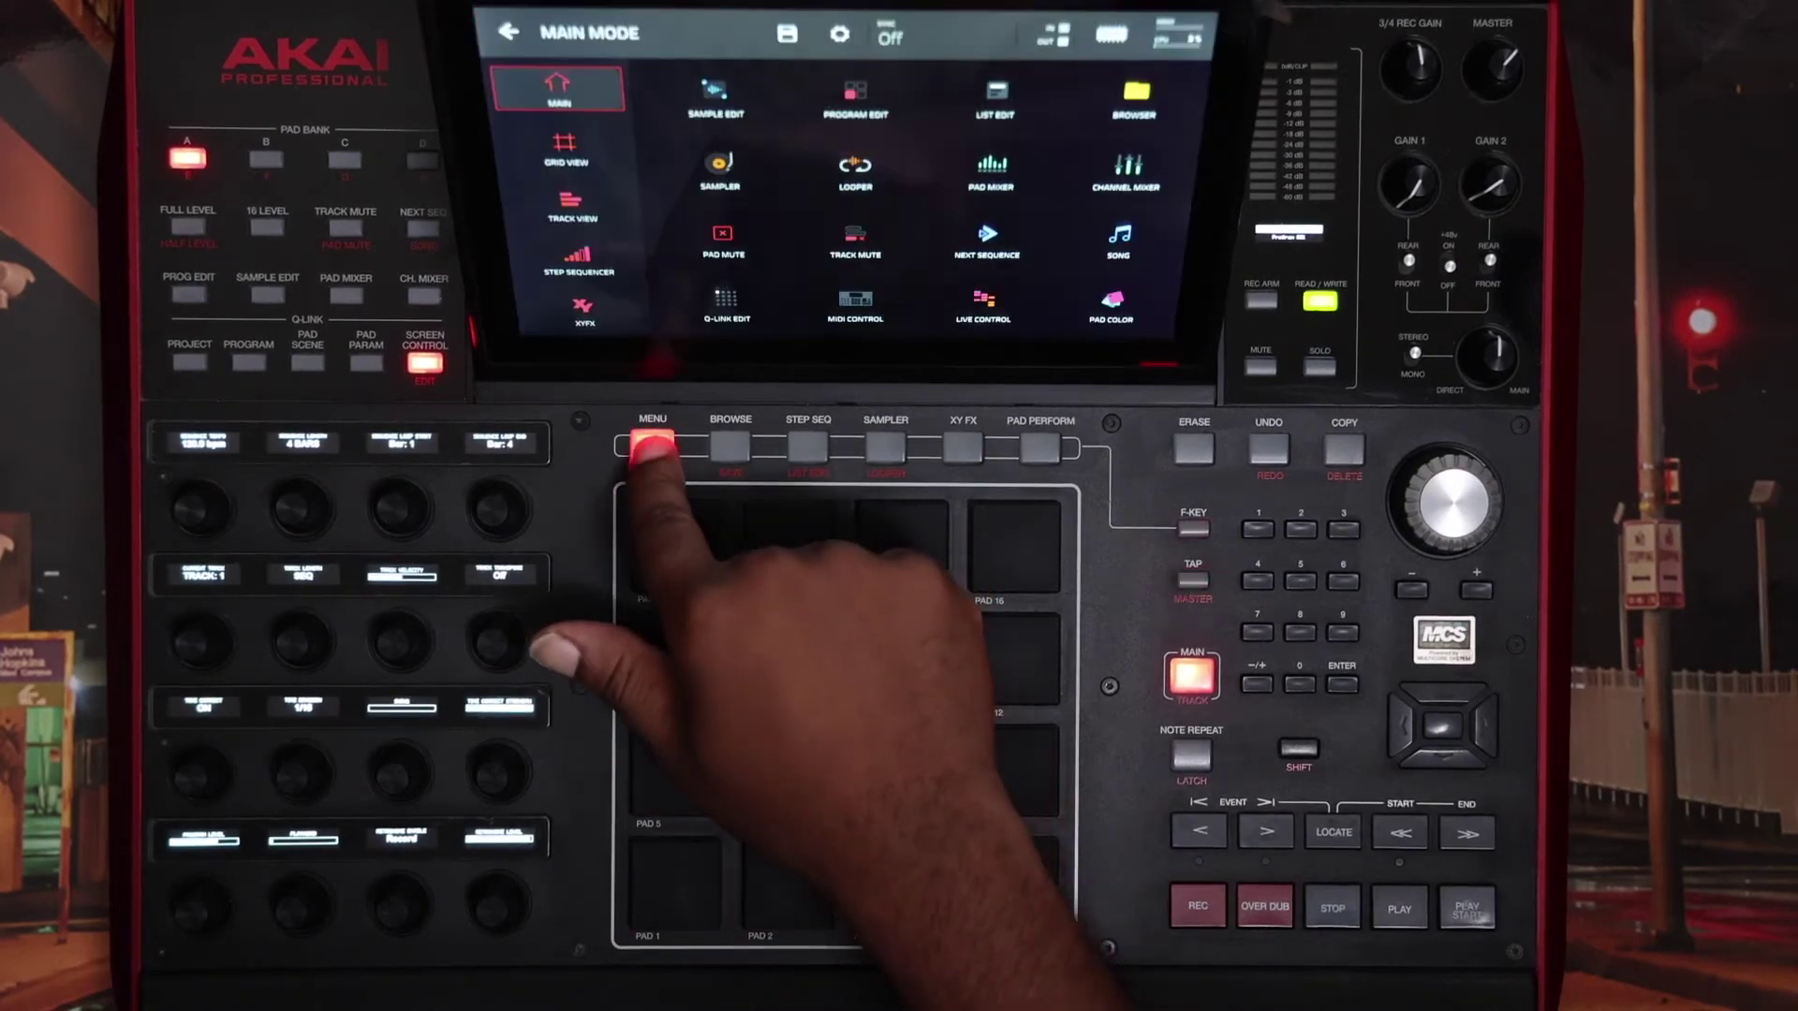
click(840, 34)
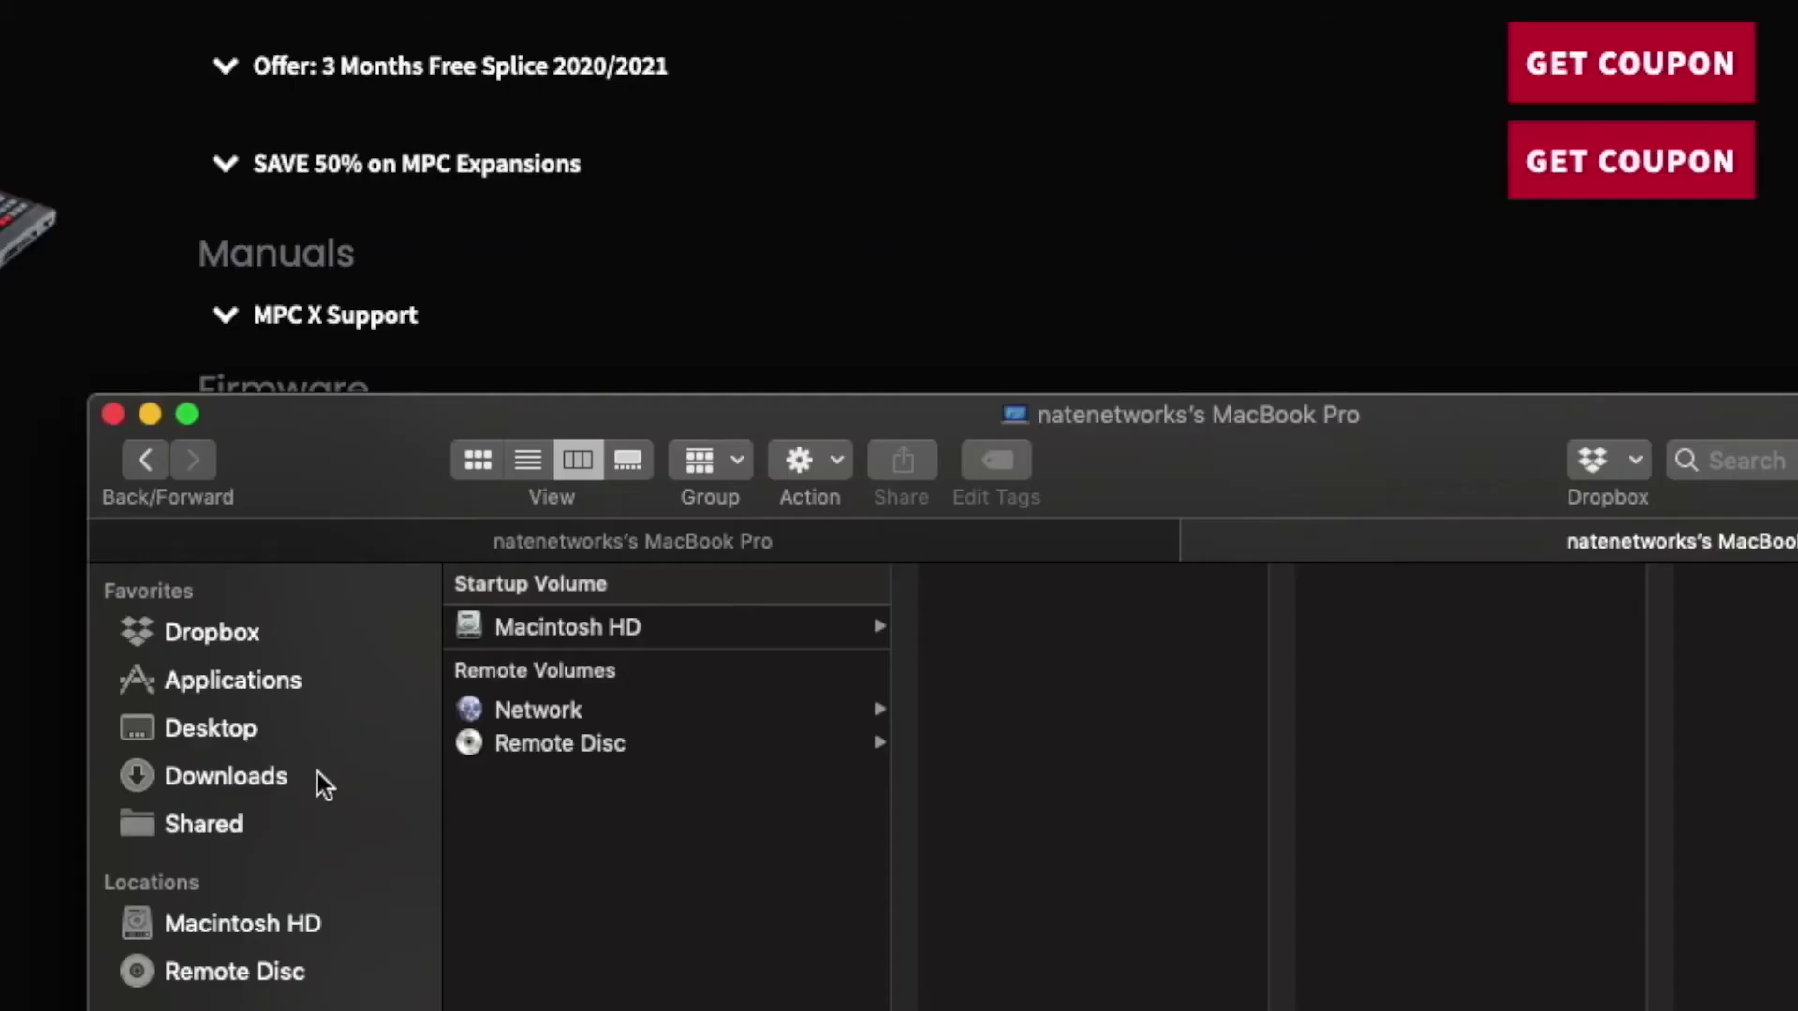
Unpack the updater zip in Downloads and launch MPC 2.10.1 Updater, approving the security prompt
click(604, 642)
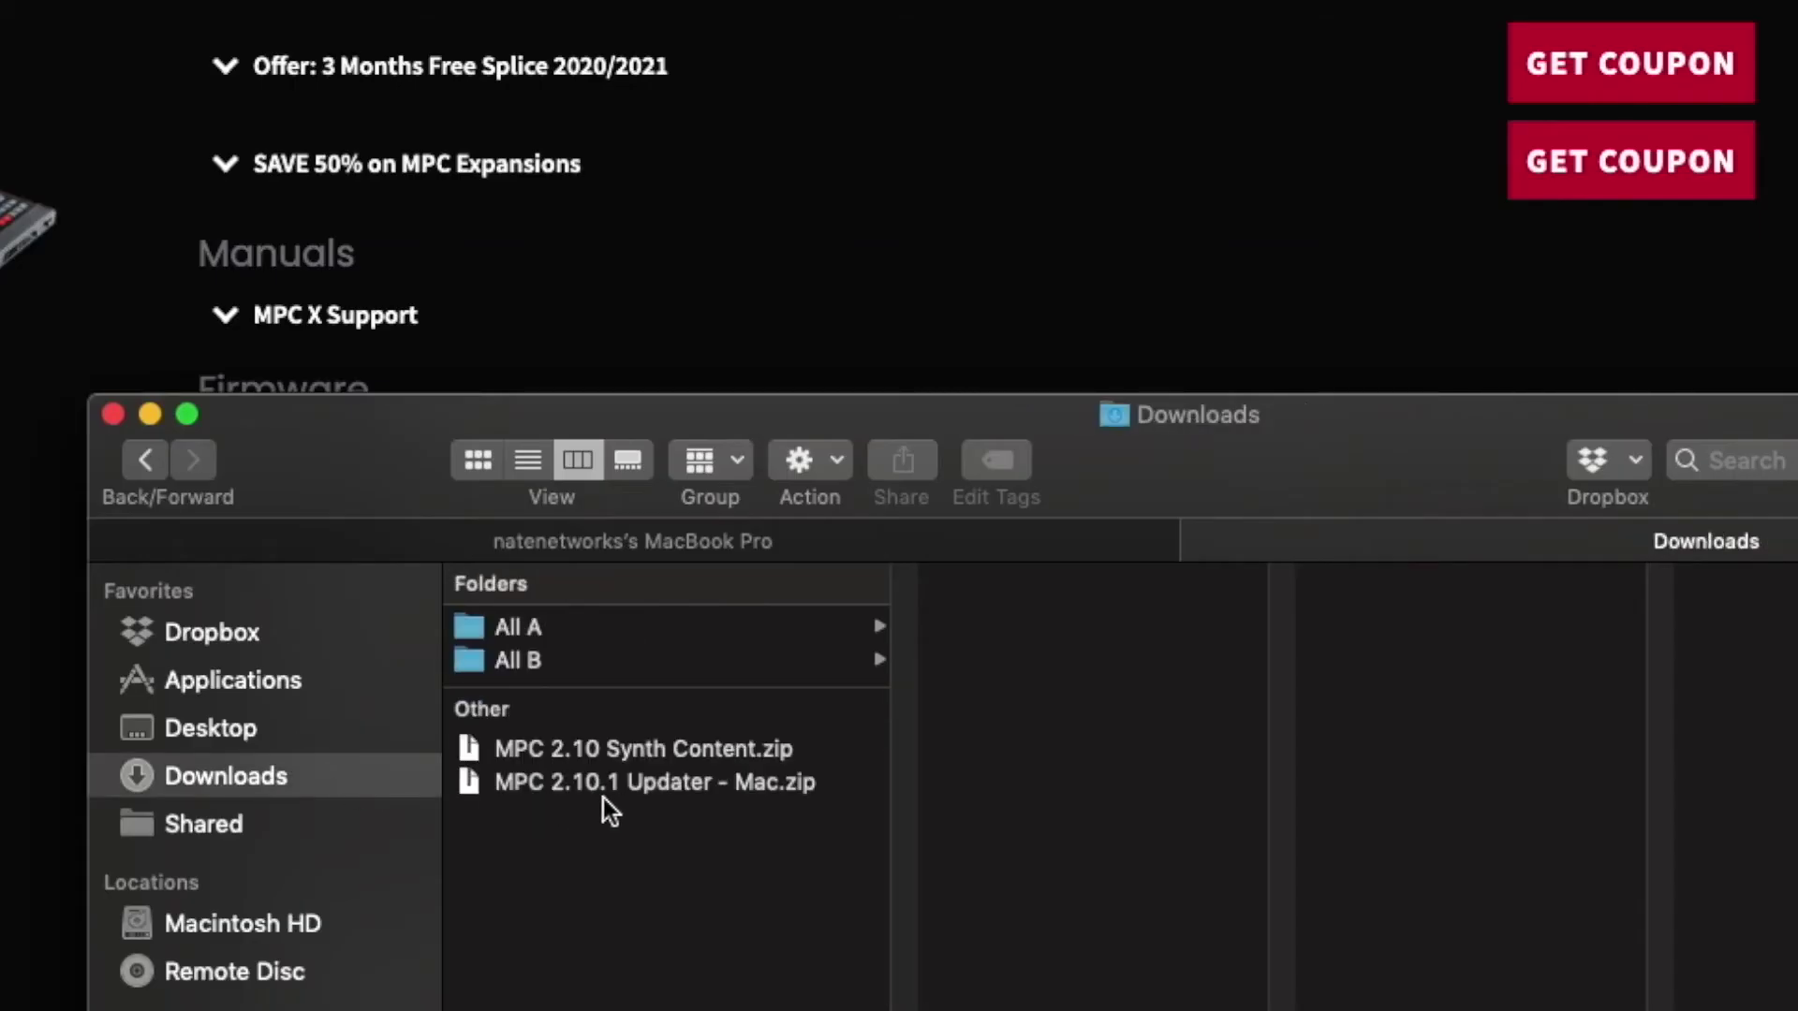
click(660, 783)
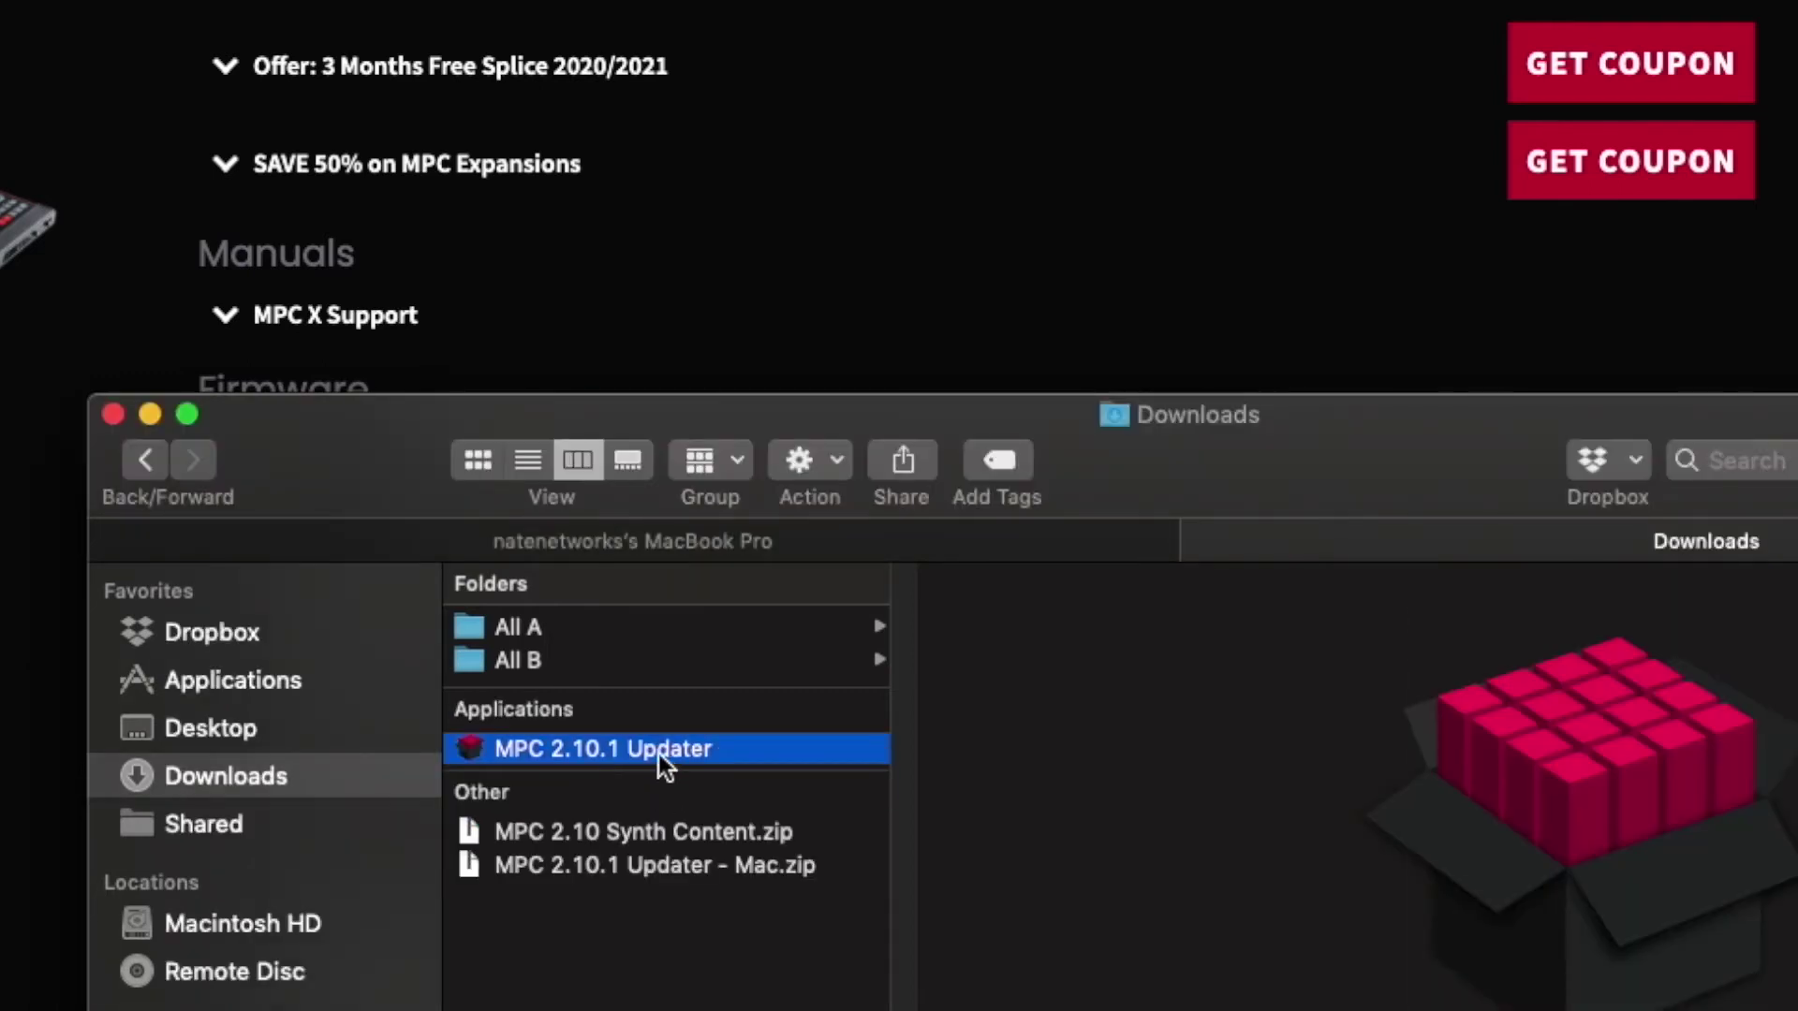
double_click(660, 755)
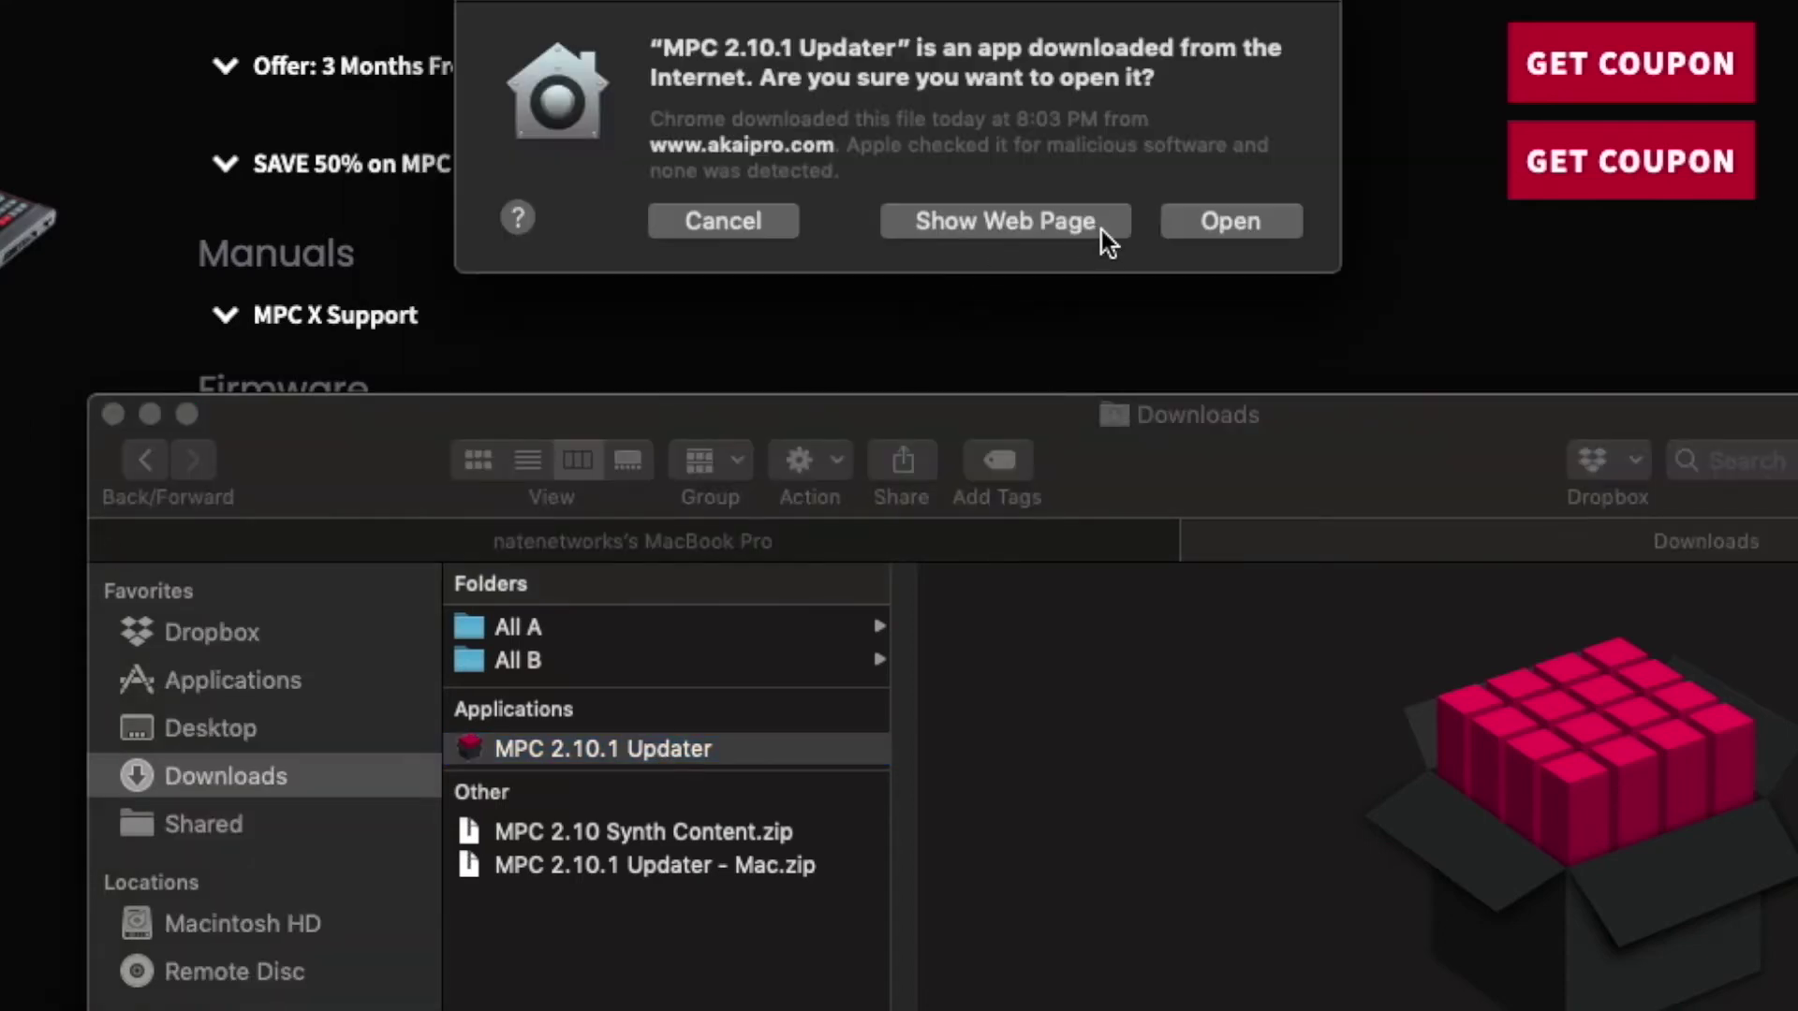
click(1195, 226)
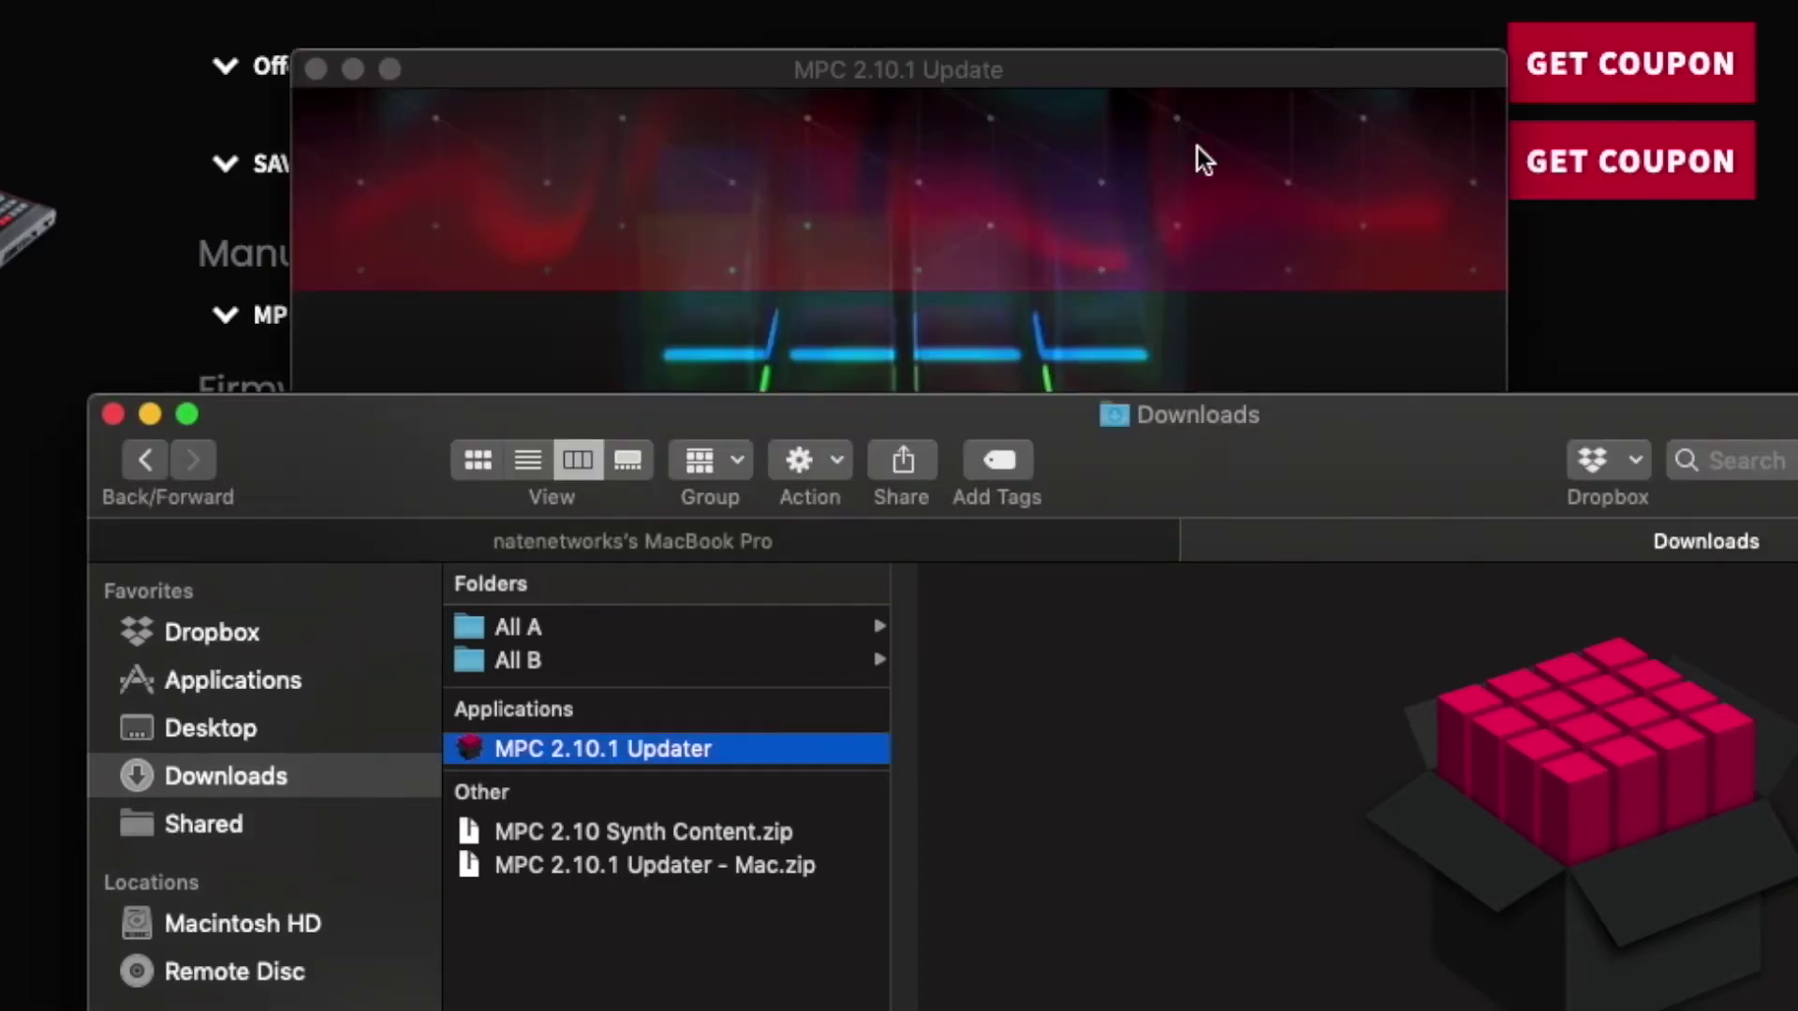
click(1199, 80)
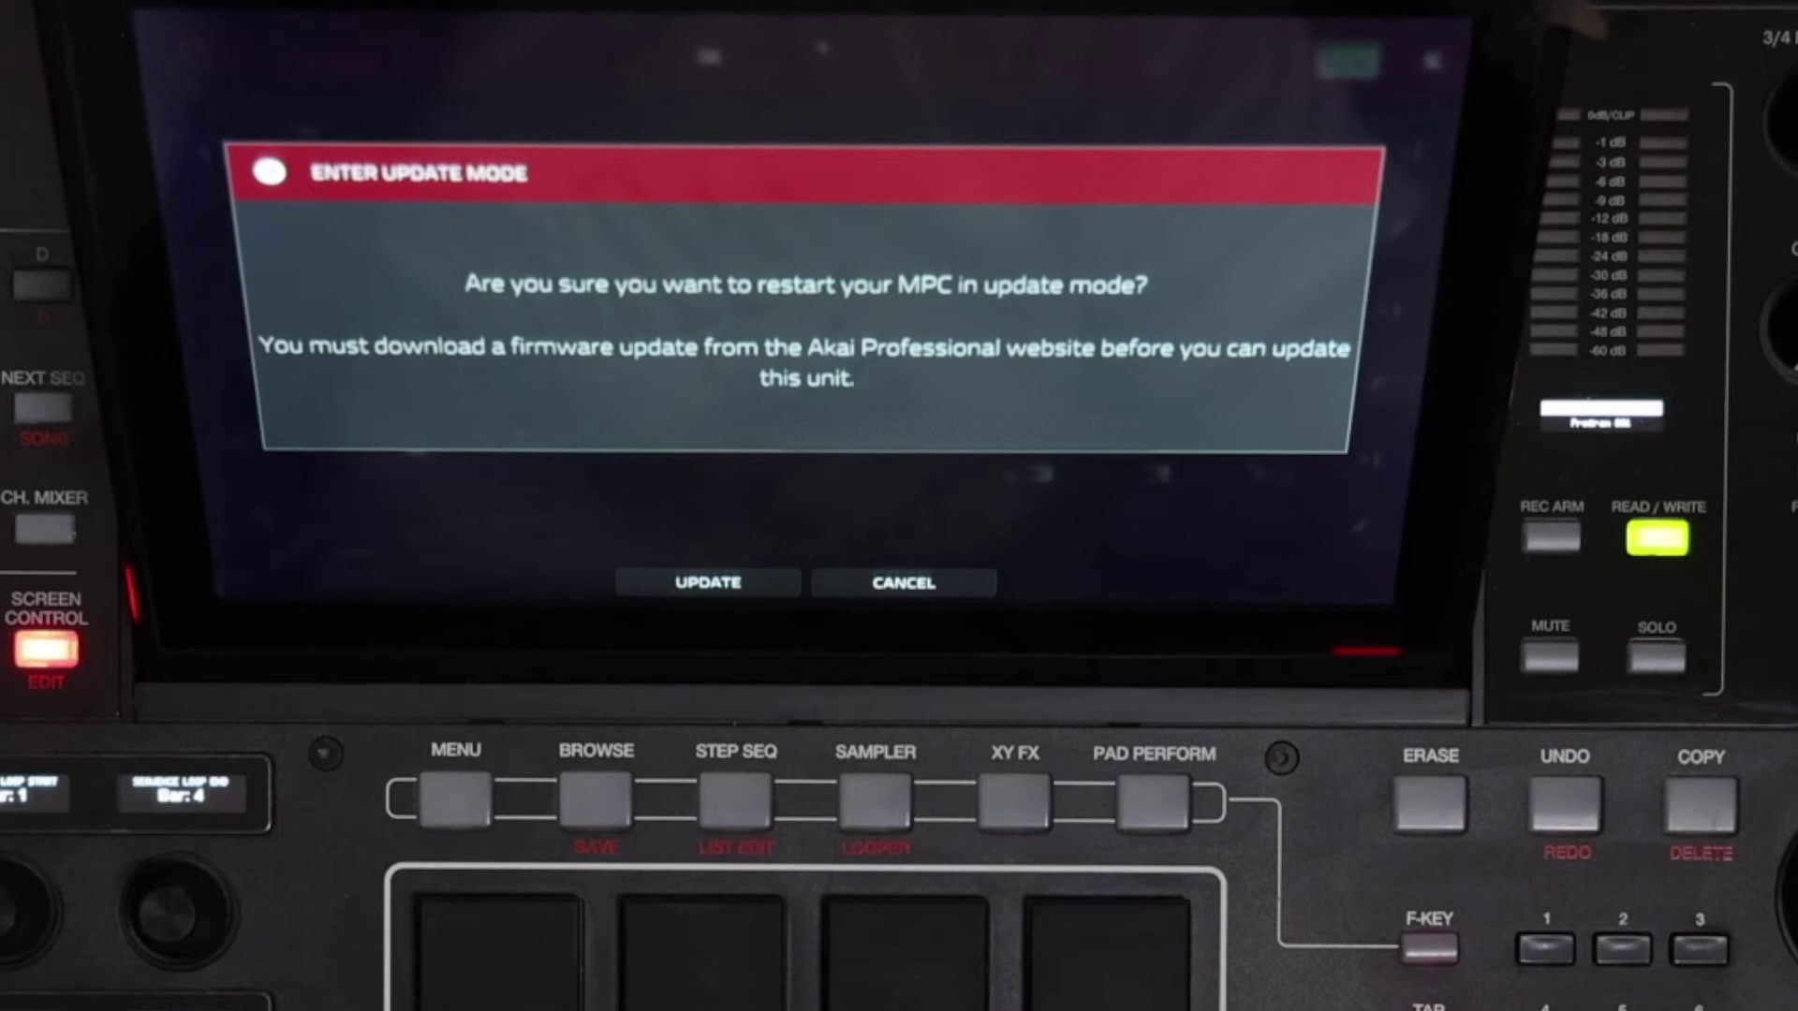
Choose UPDATE in the Enter Update Mode dialog to restart the MPC X for flashing
click(698, 584)
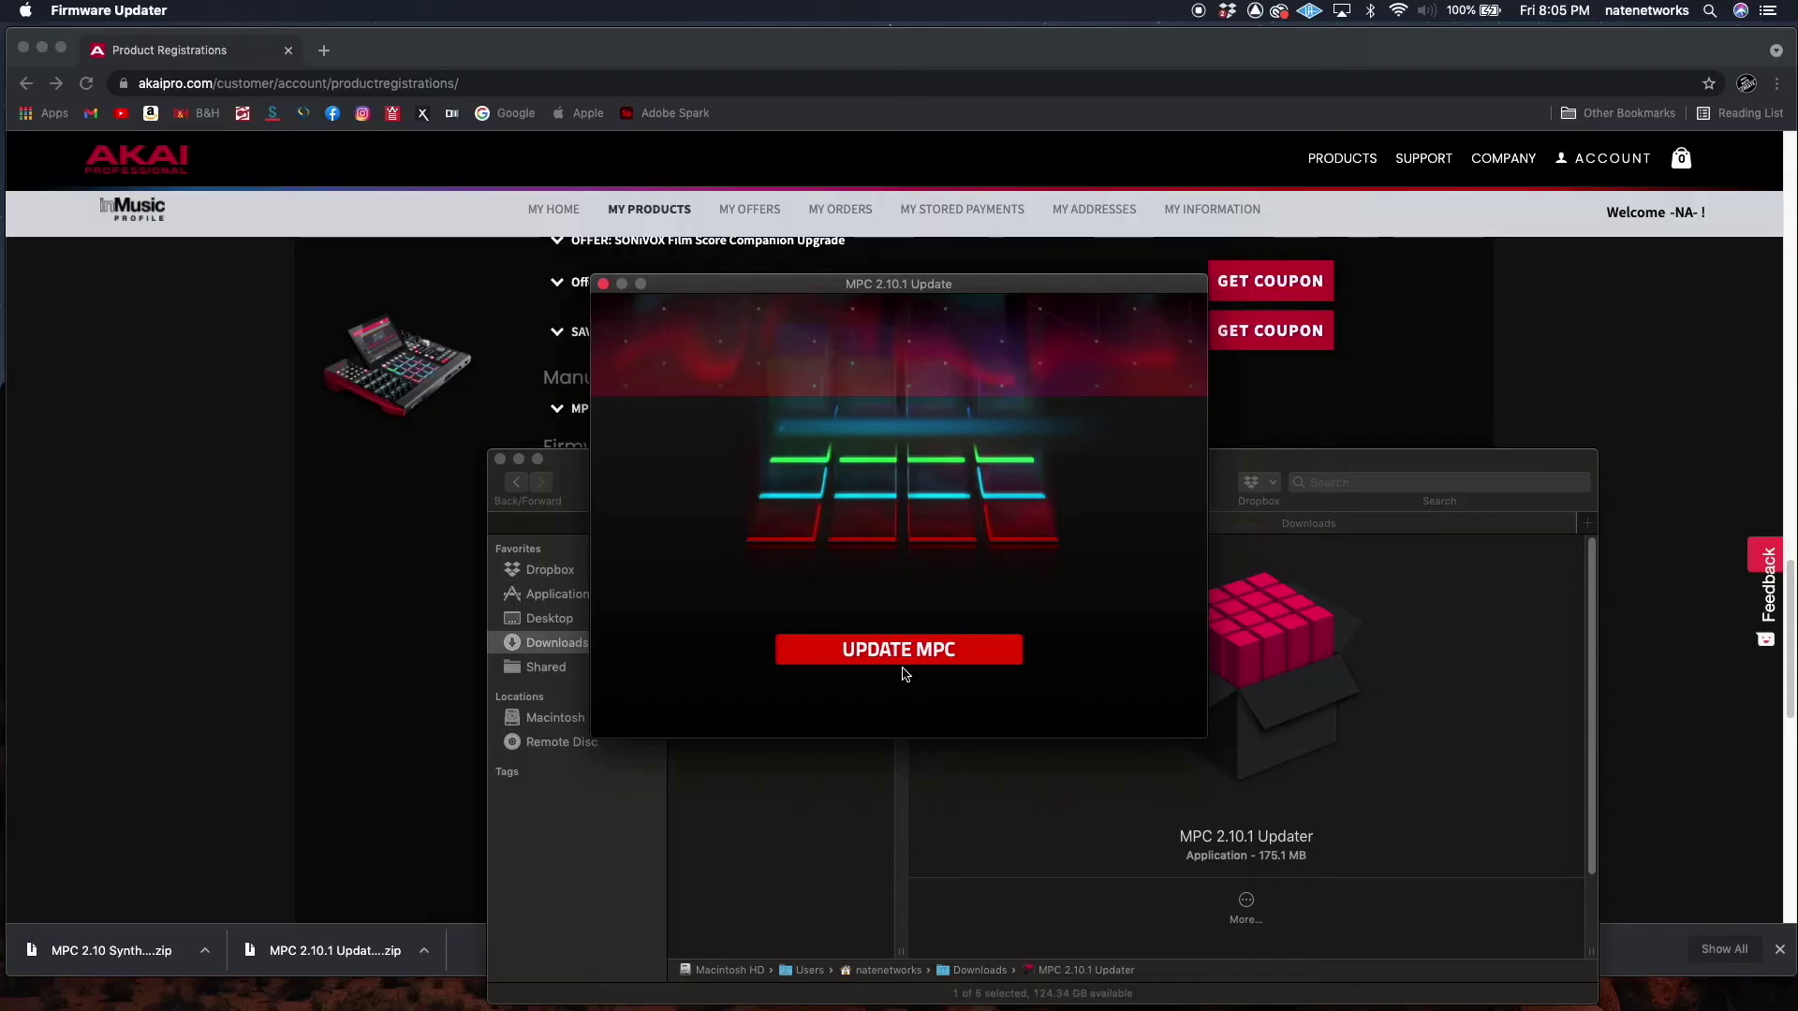
Run UPDATE MPC to install firmware 2.10.1 onto the connected MPC X
click(906, 654)
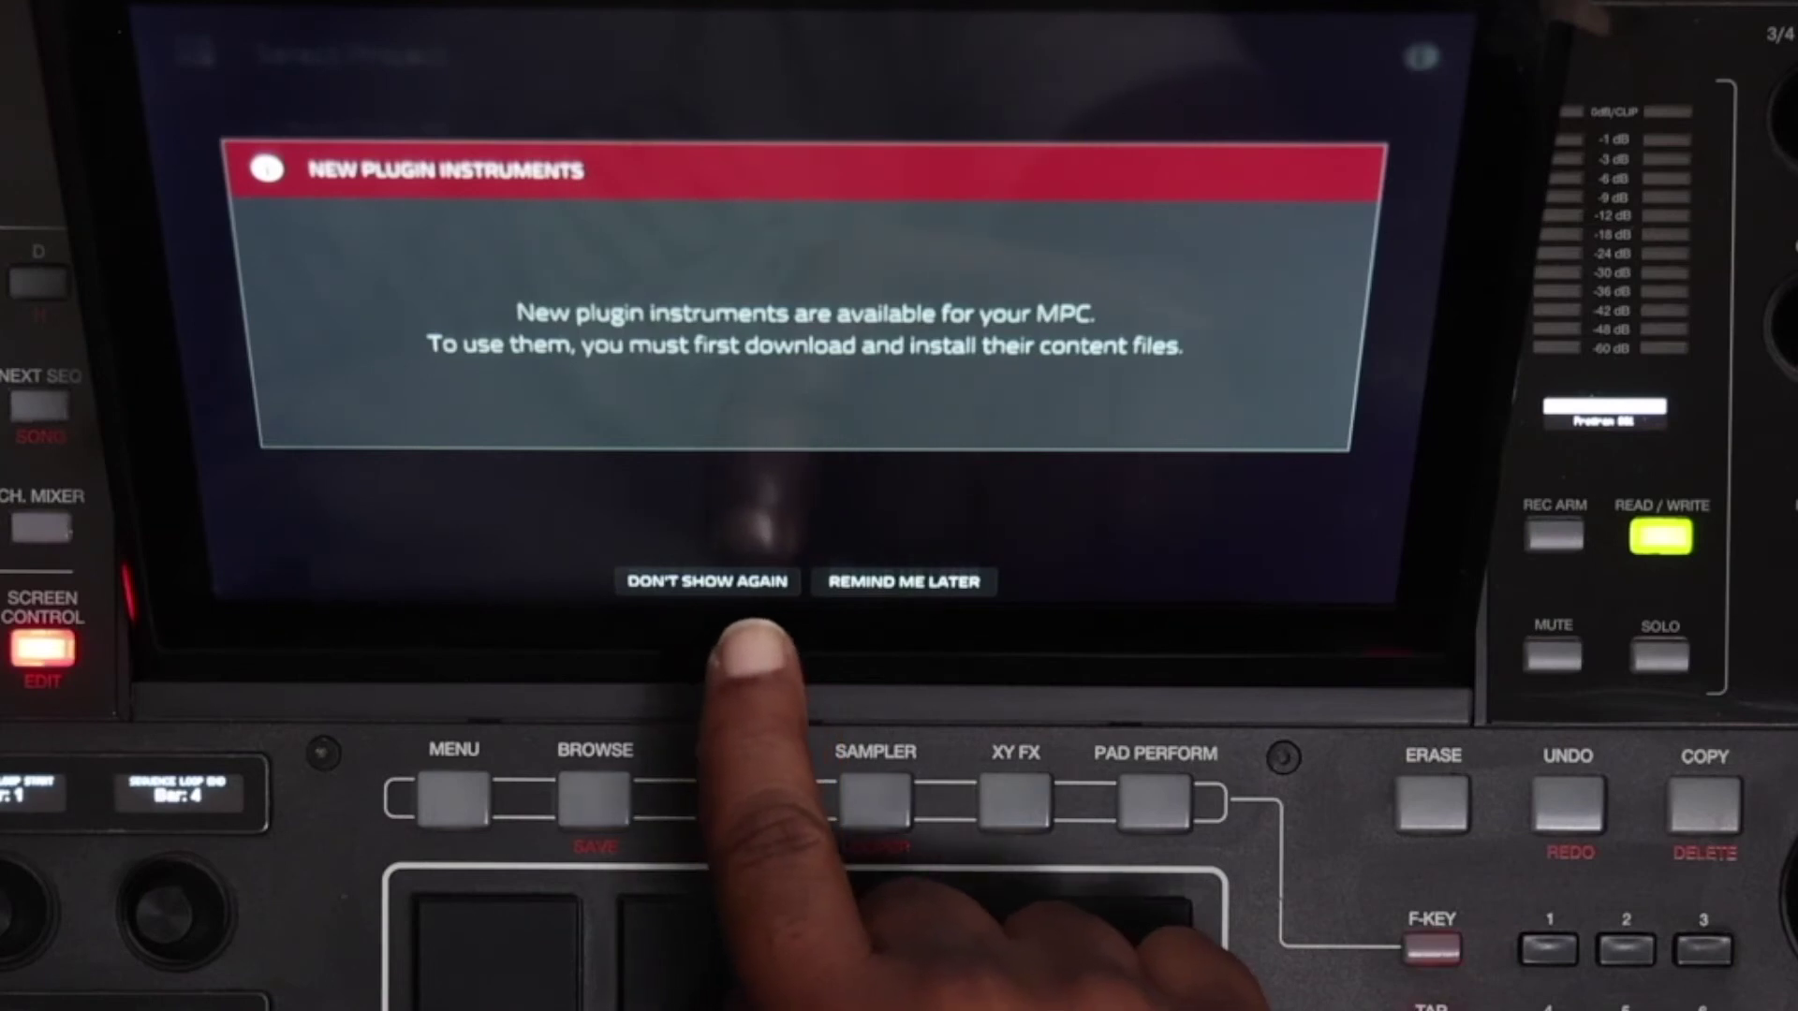
Choose Remind Me Later, start an Empty Project, then switch the MPC X into Controller Mode
click(904, 582)
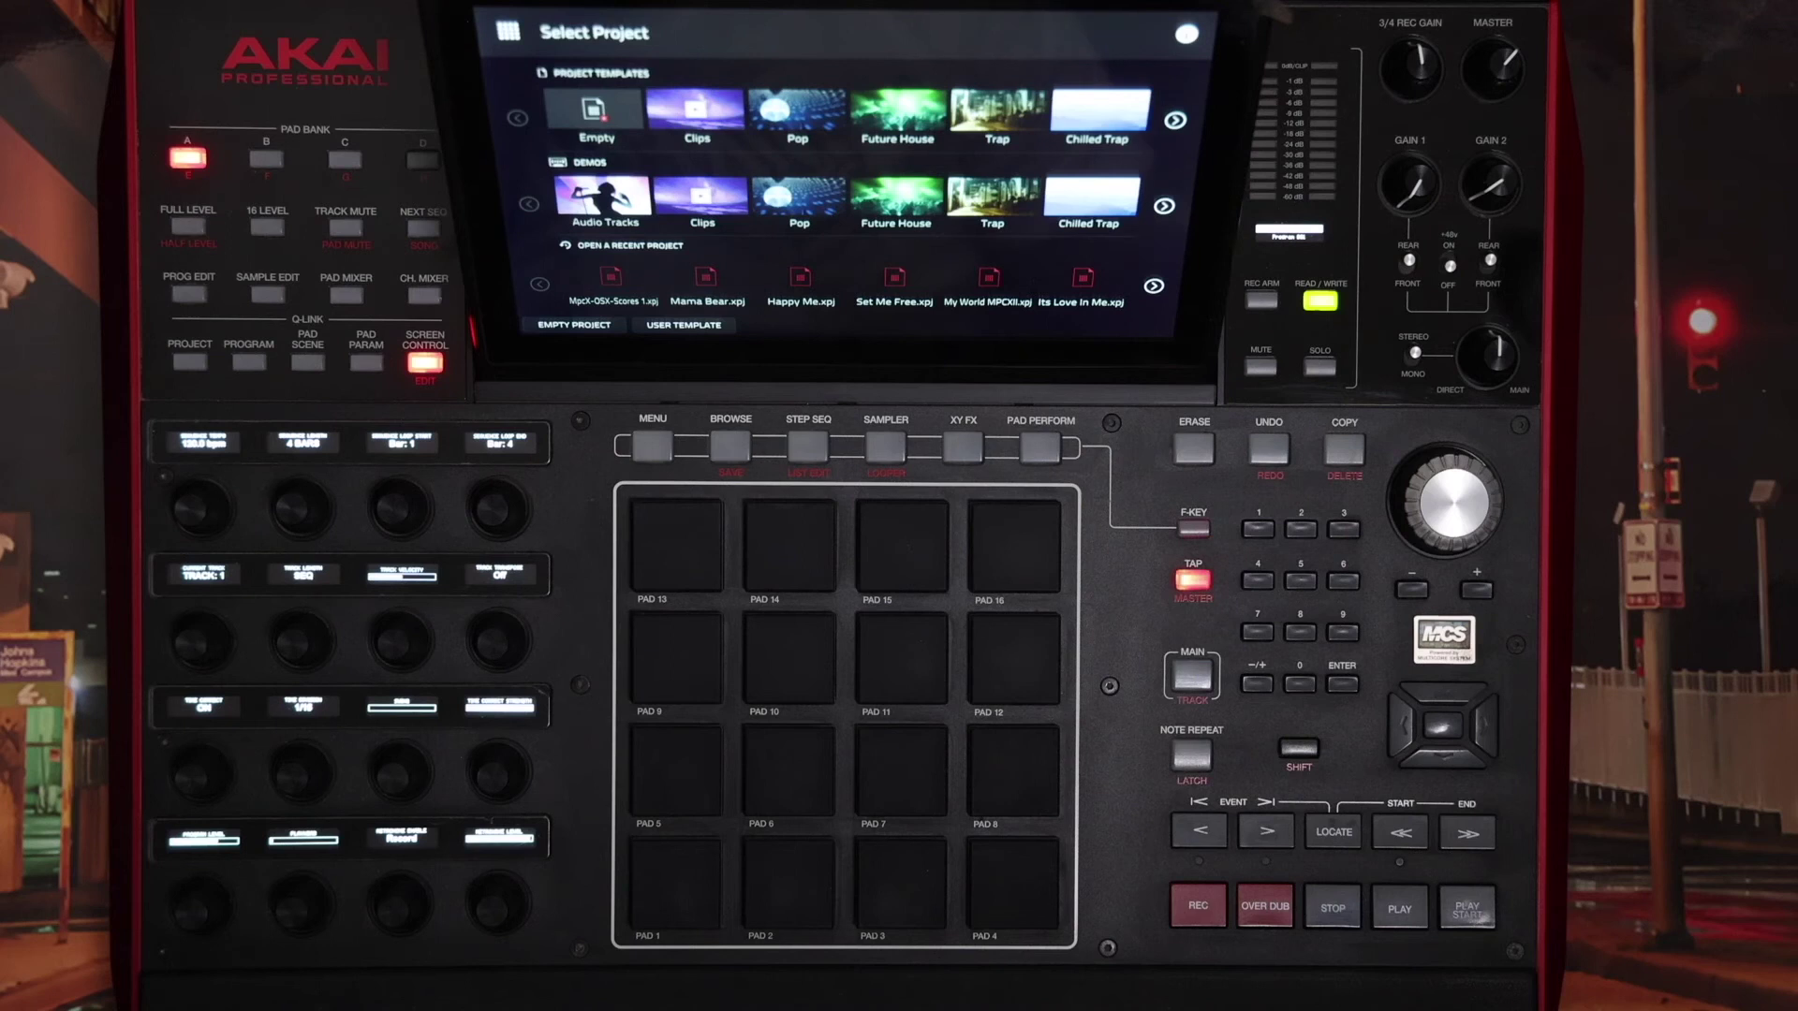
click(574, 325)
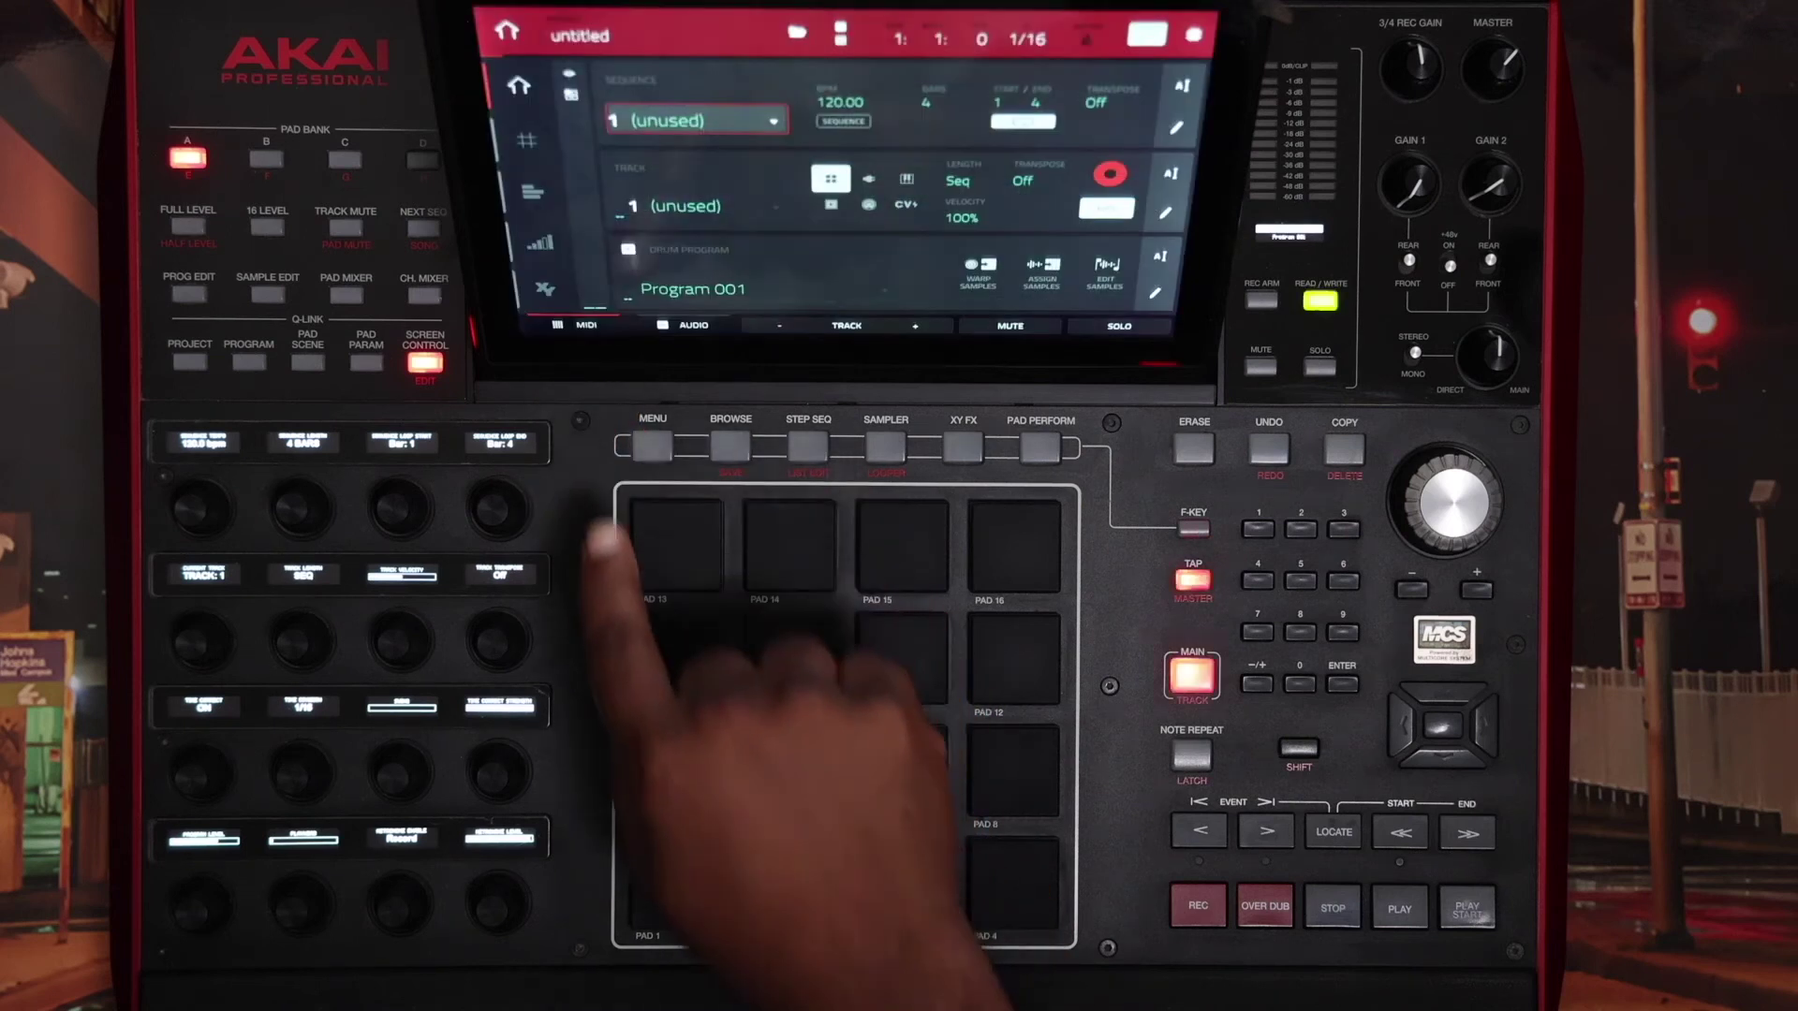
click(653, 442)
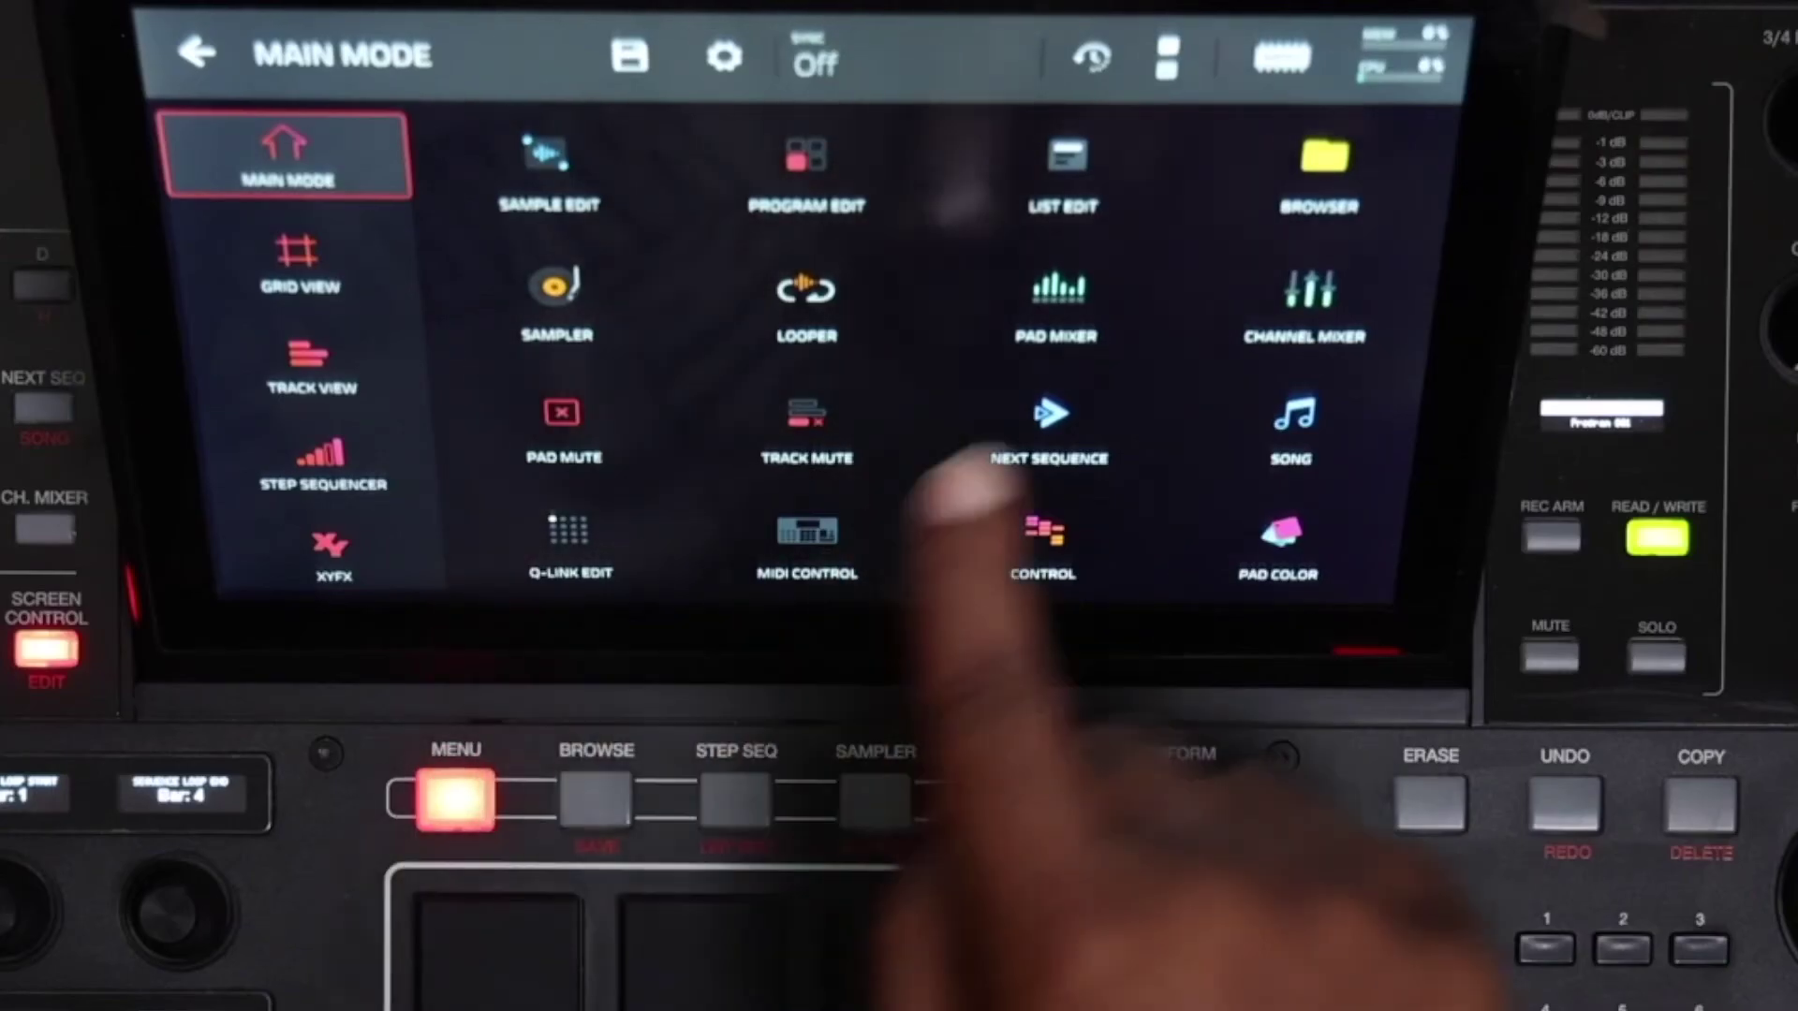
click(1146, 35)
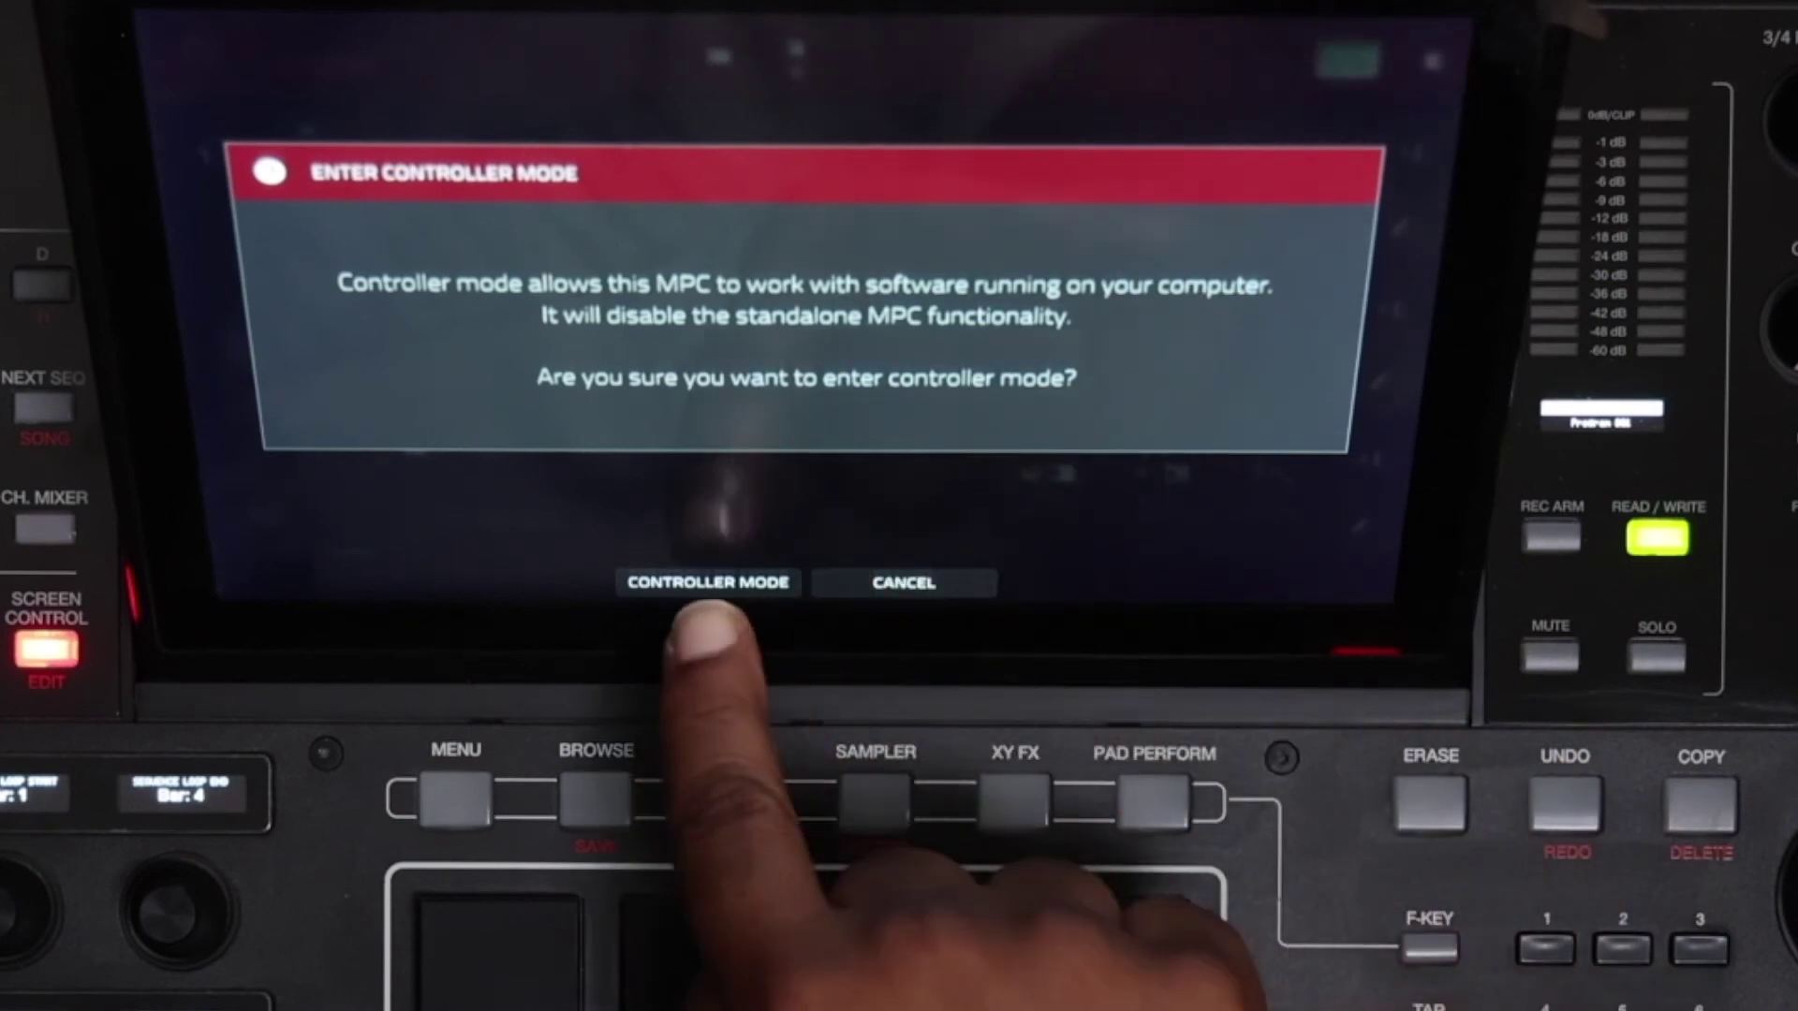
click(708, 581)
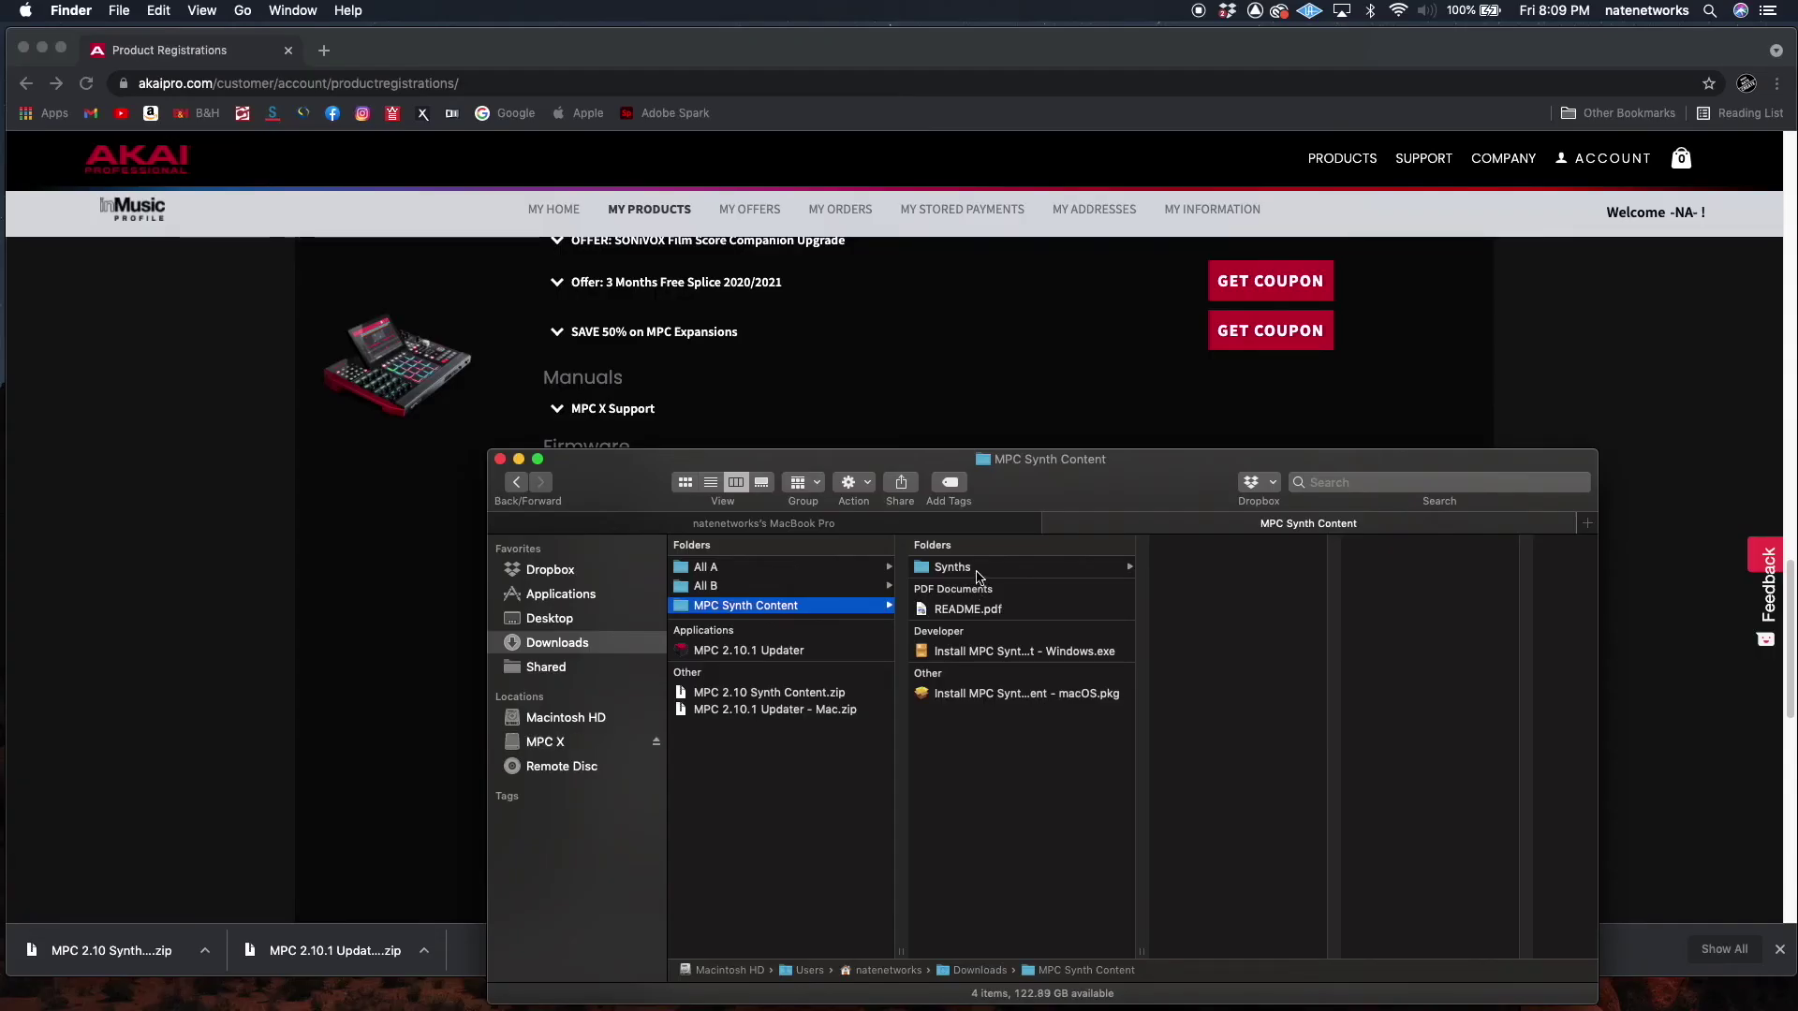
Copy the Synths folder from Downloads > MPC Synth Content onto the MPC X location
click(976, 575)
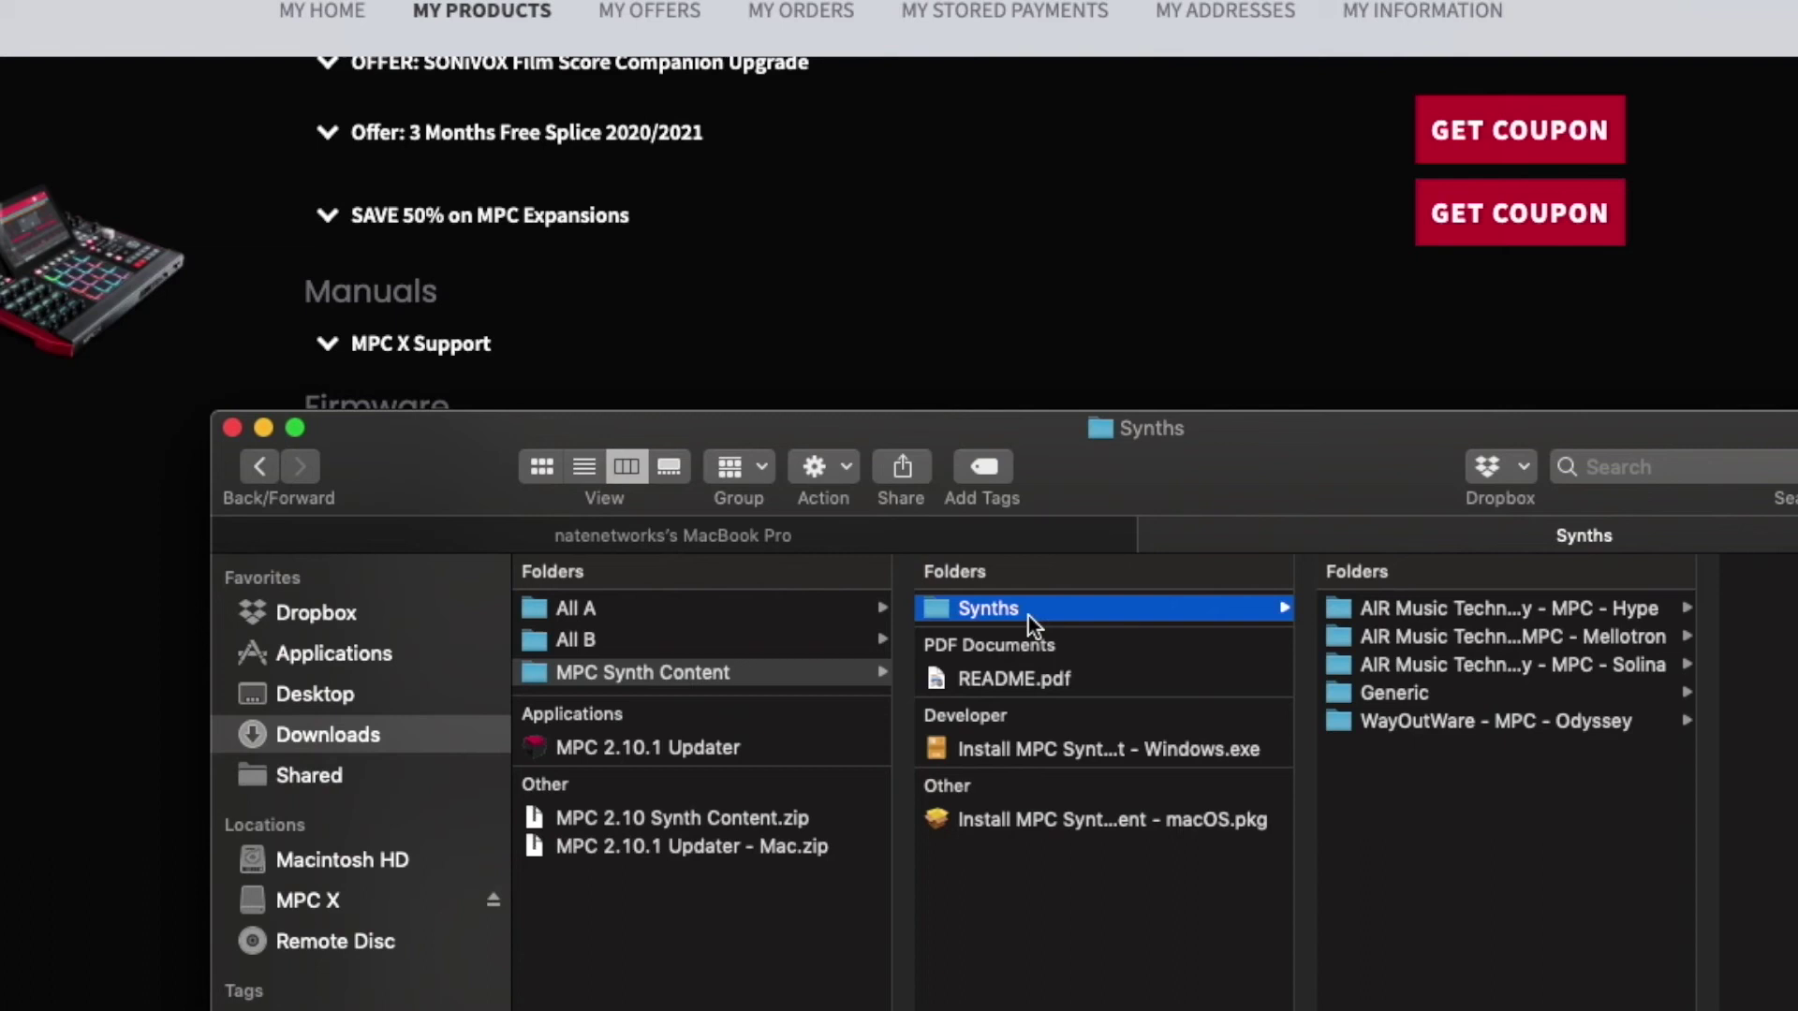
drag(992, 606, 347, 907)
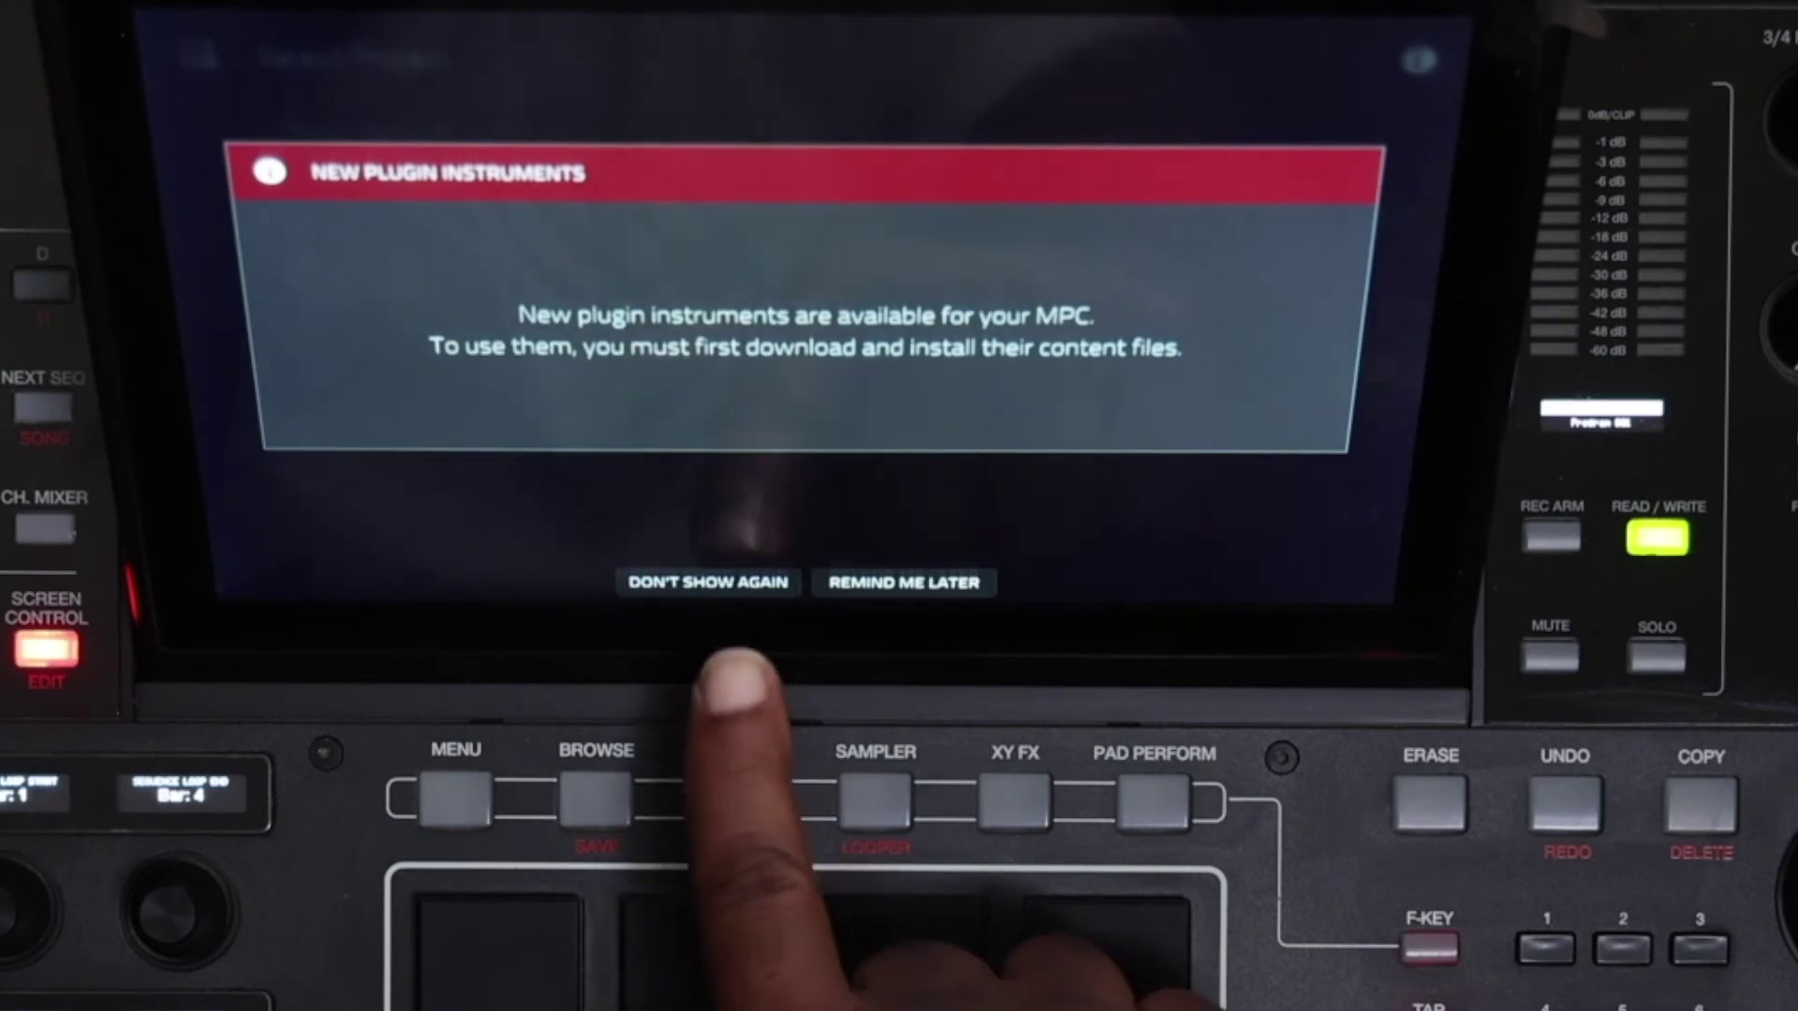
click(708, 583)
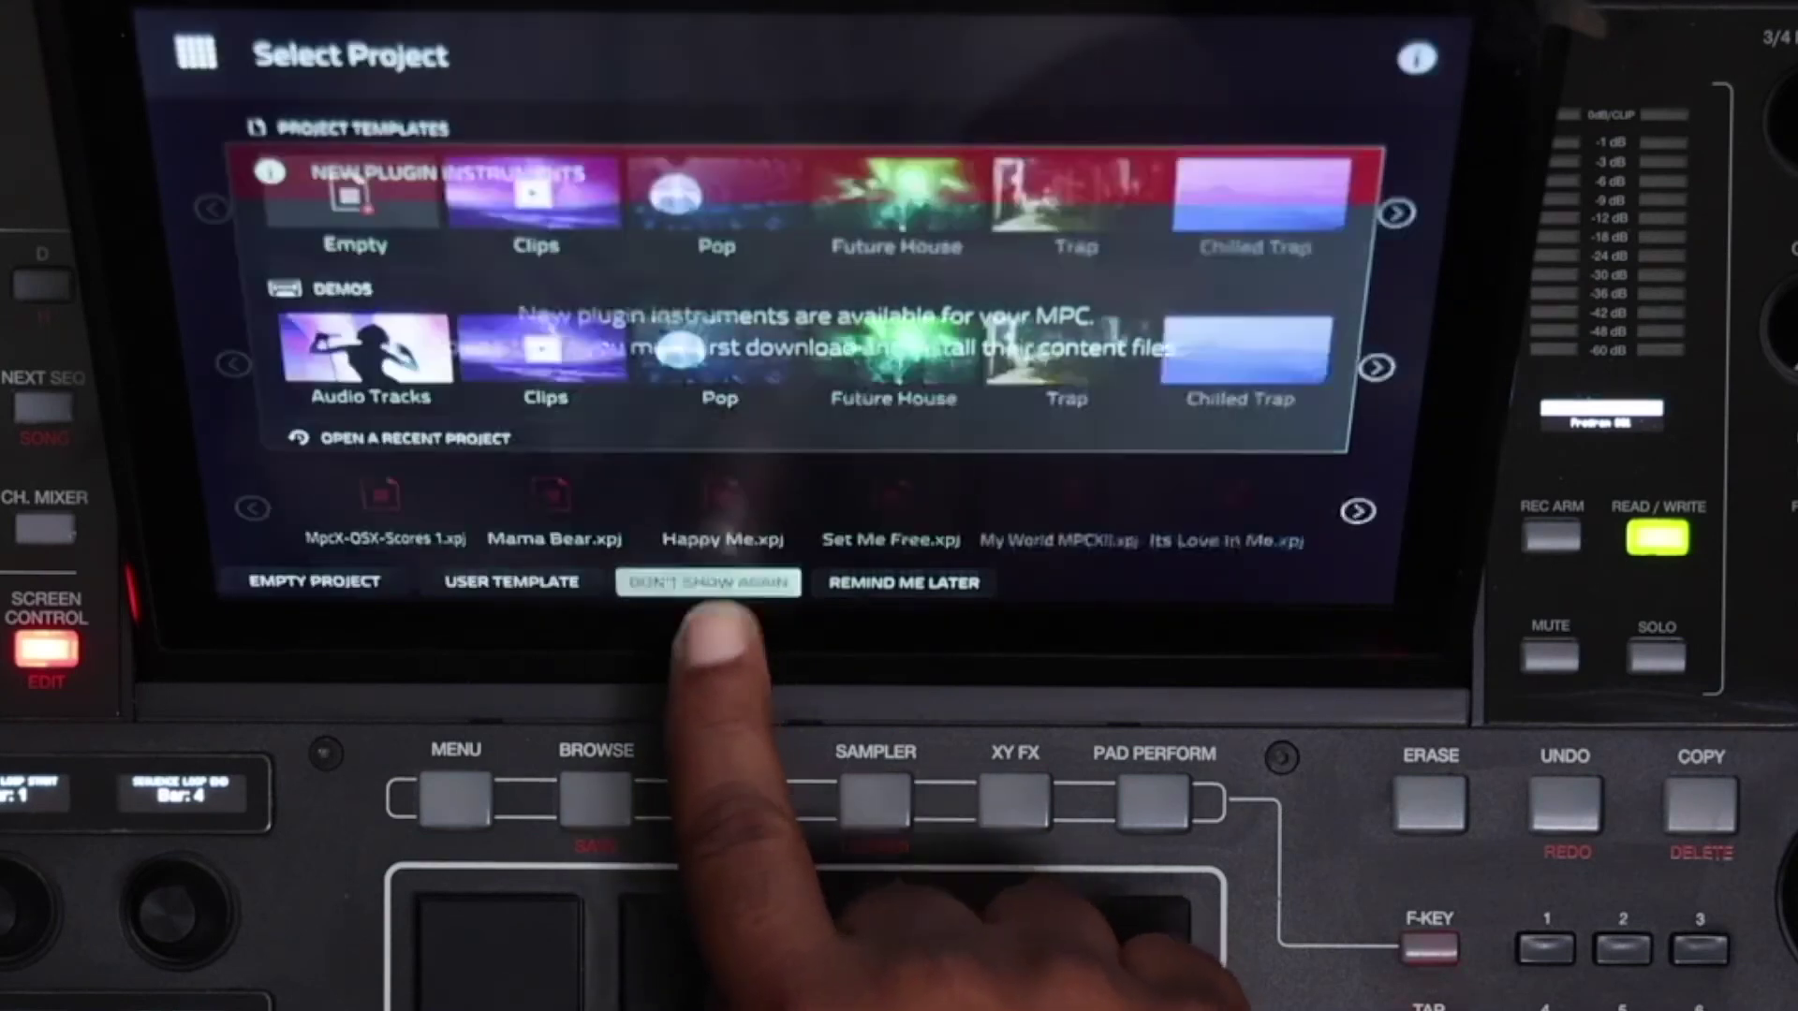
click(314, 581)
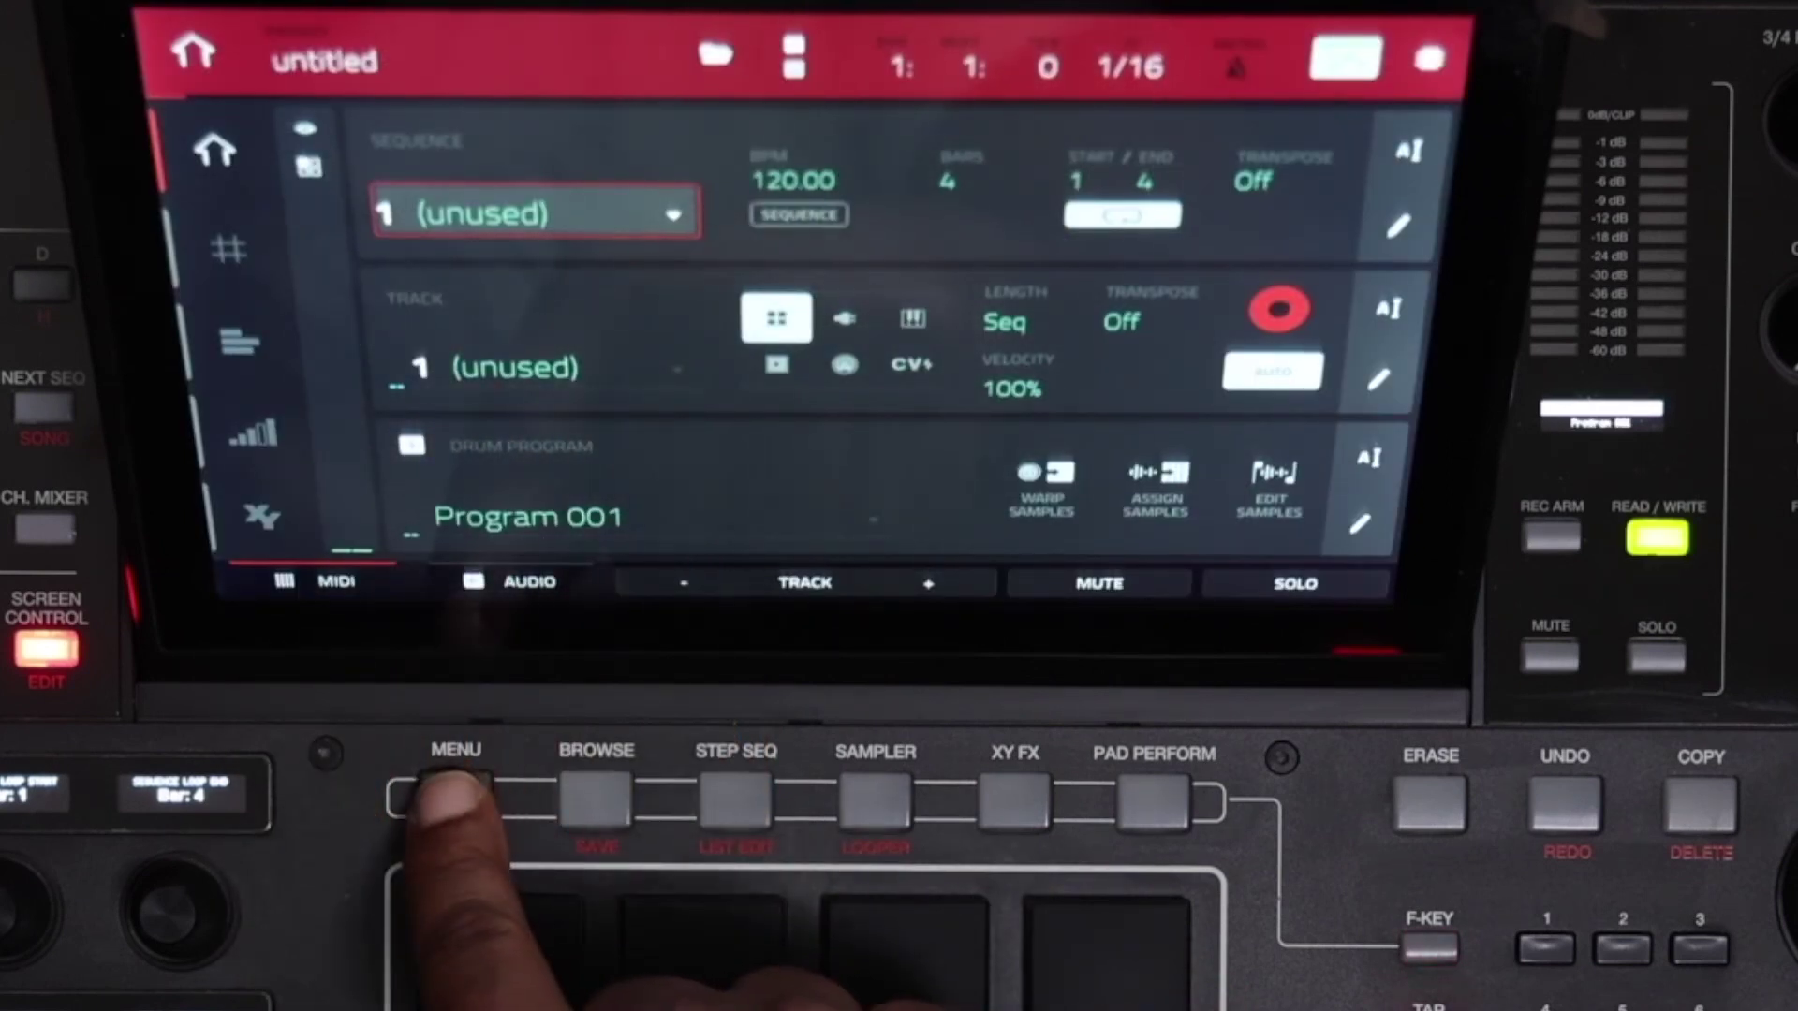
click(455, 801)
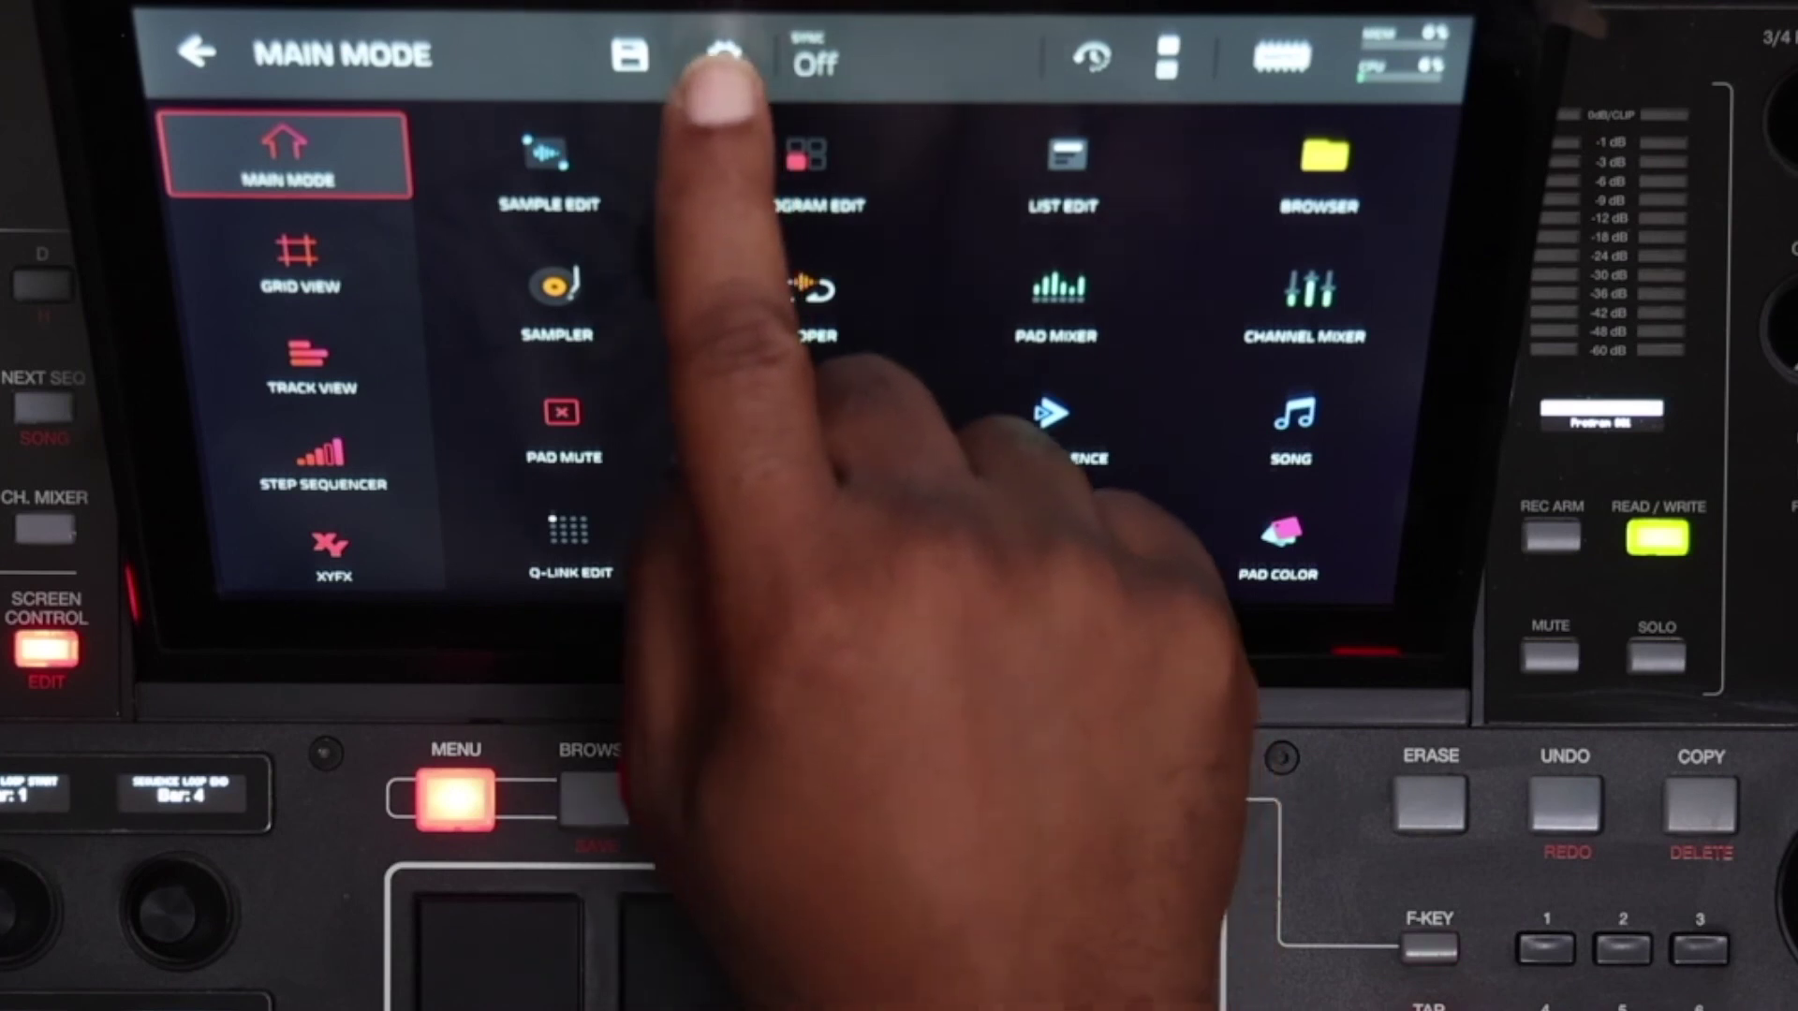
click(724, 56)
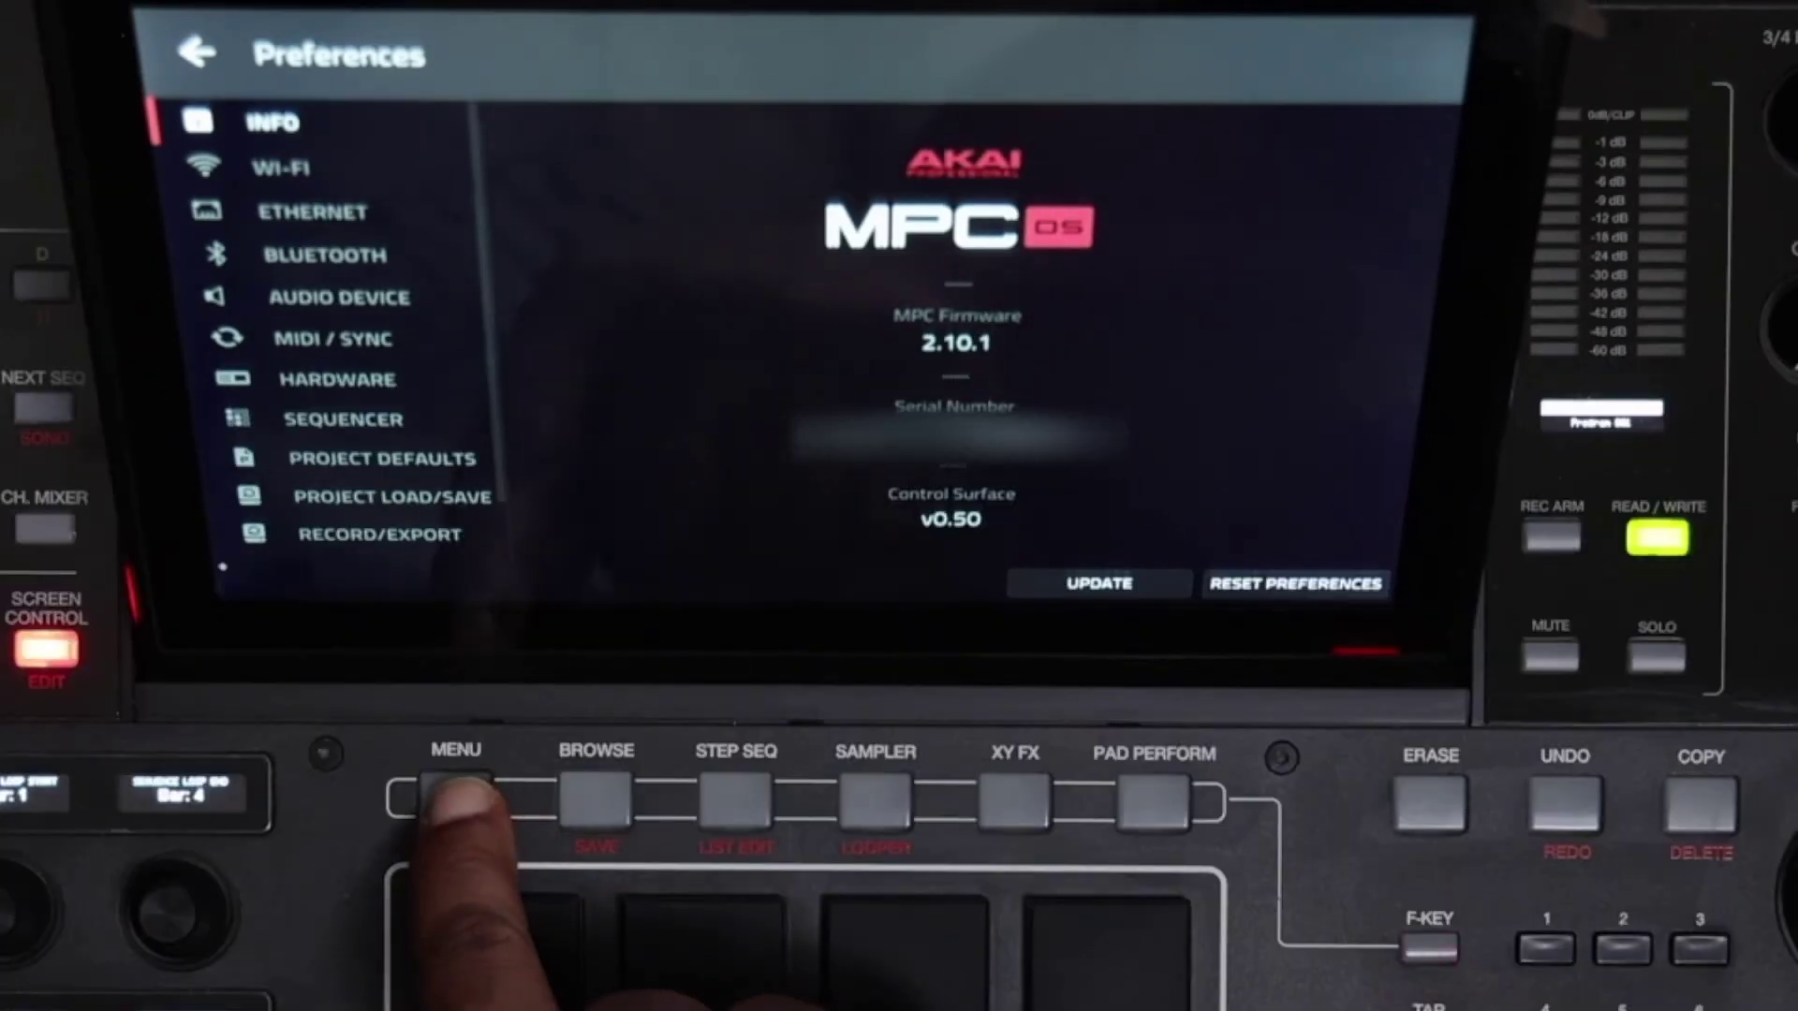
click(456, 796)
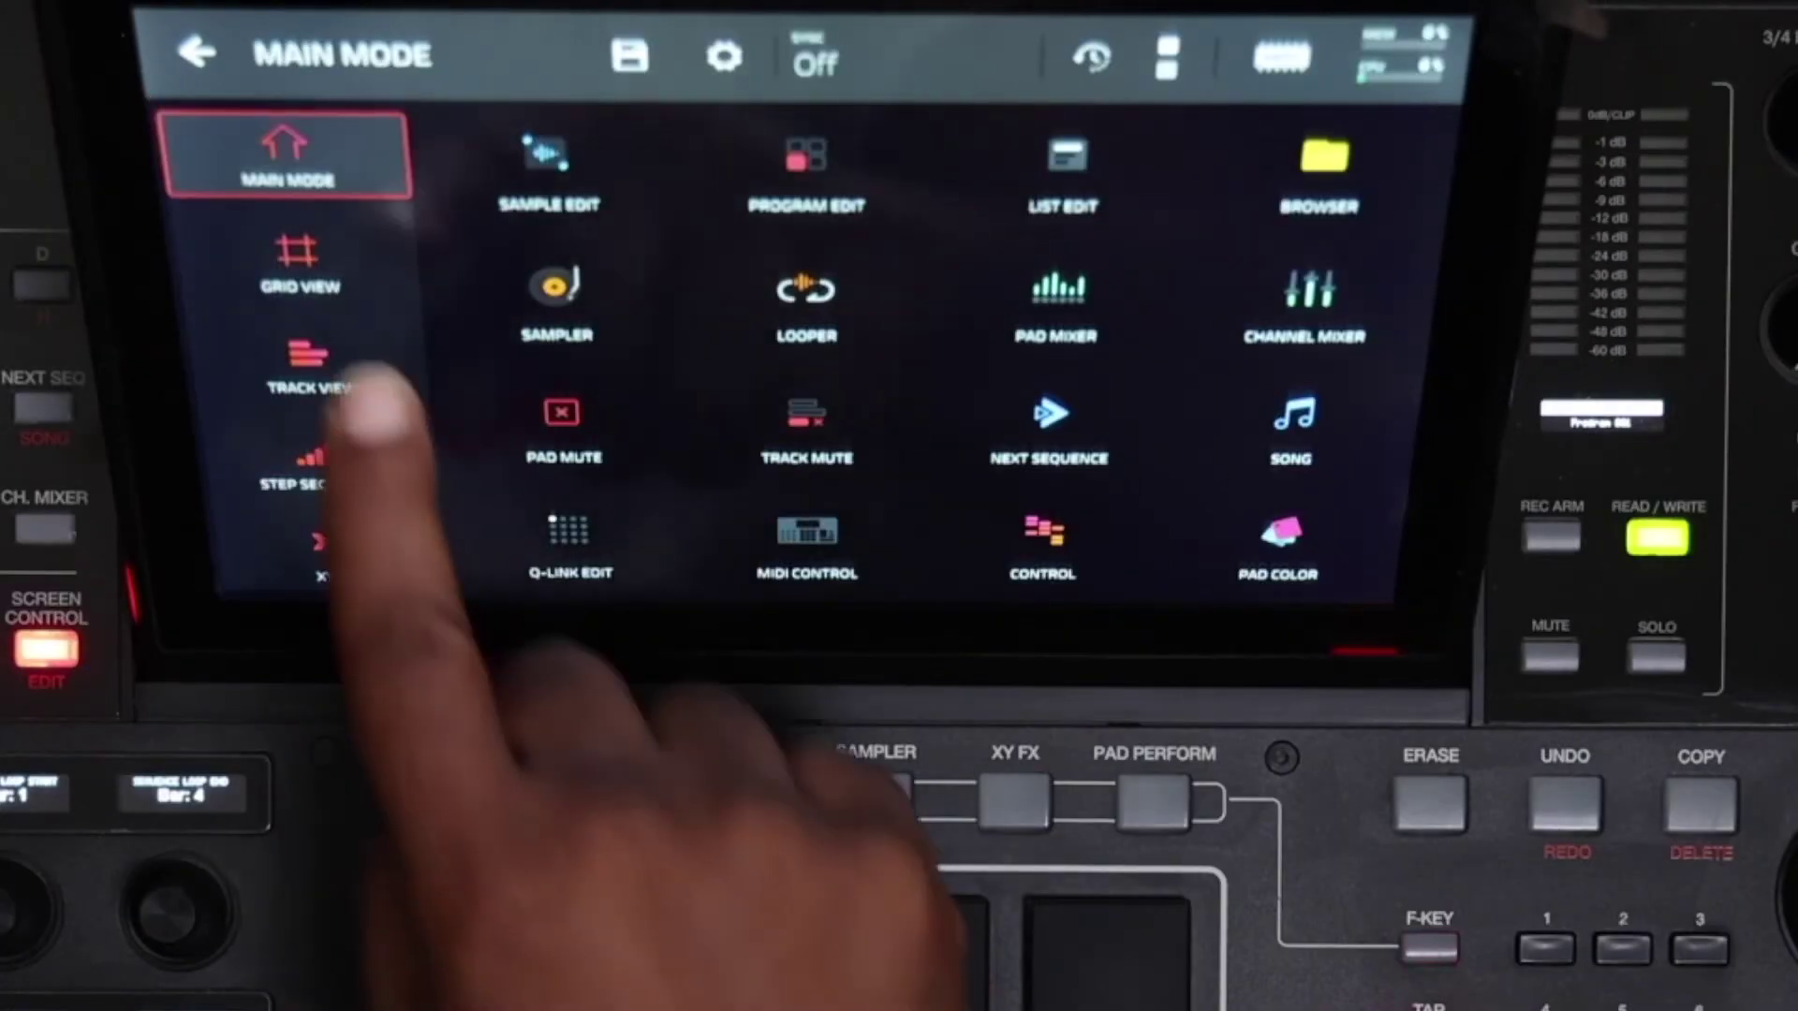
click(285, 155)
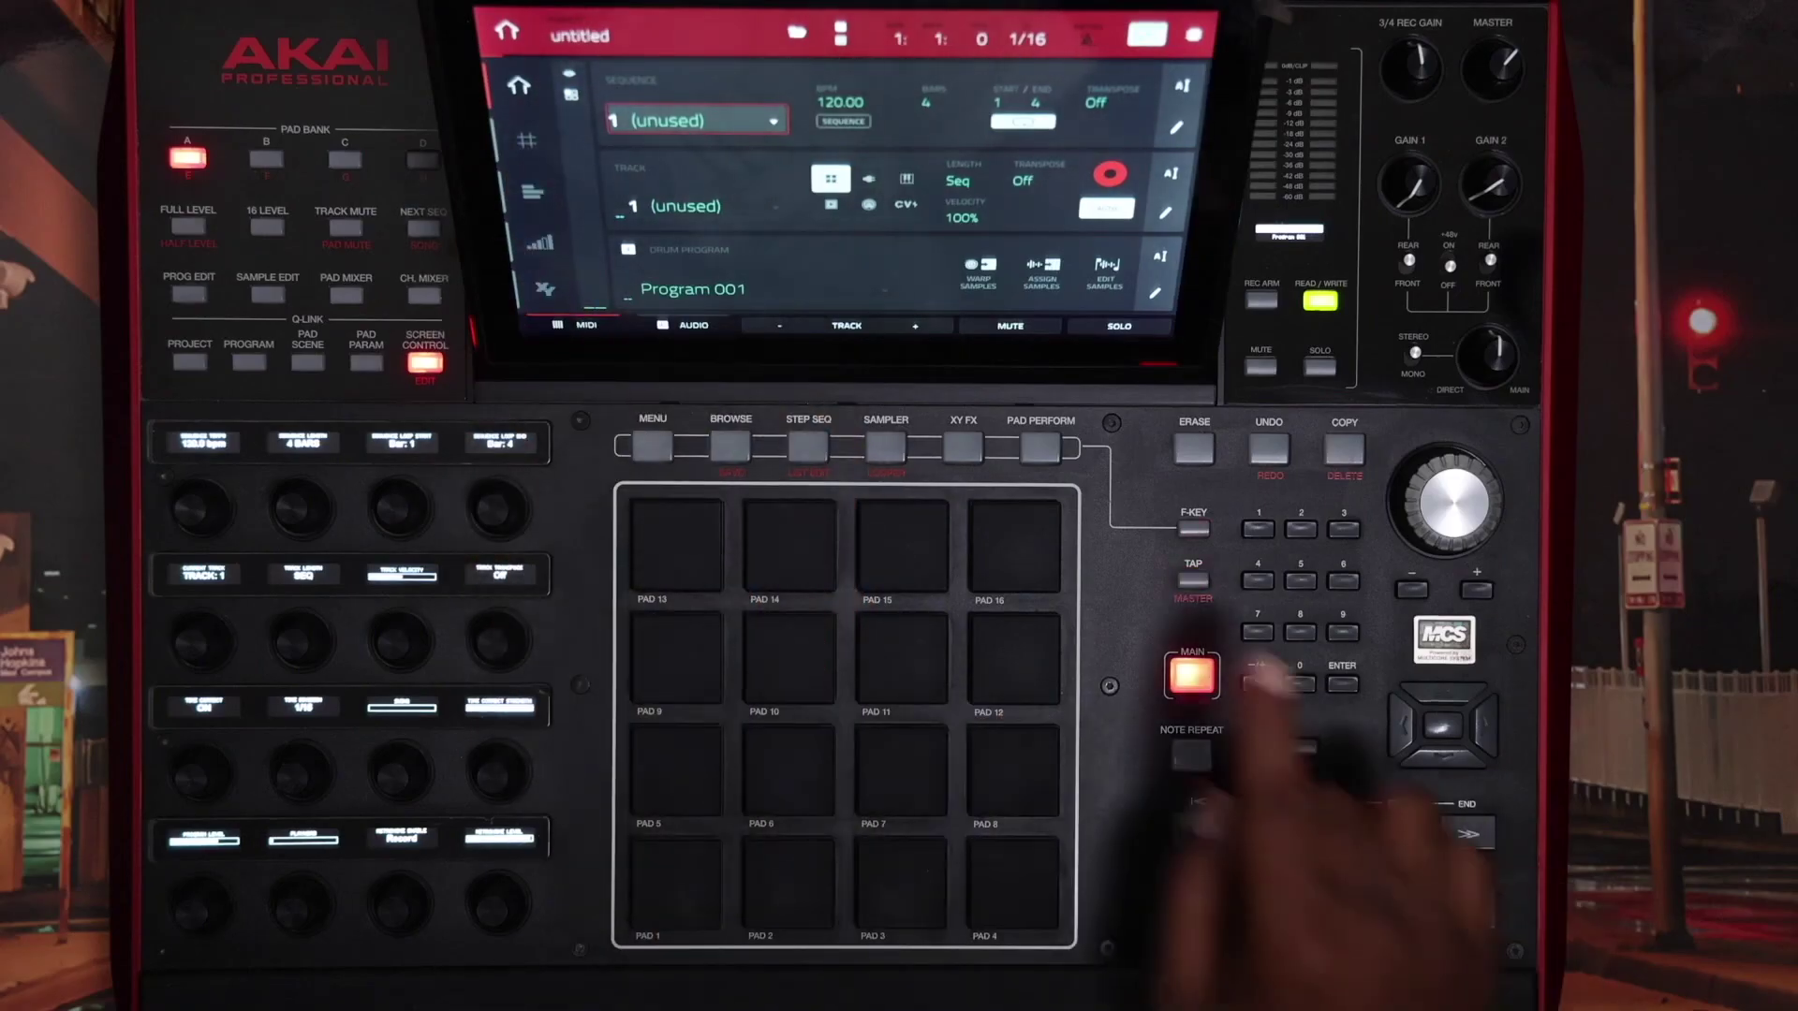
Make Track 01 a plugin track, load the Hype synth, and audition it at full velocity
click(871, 183)
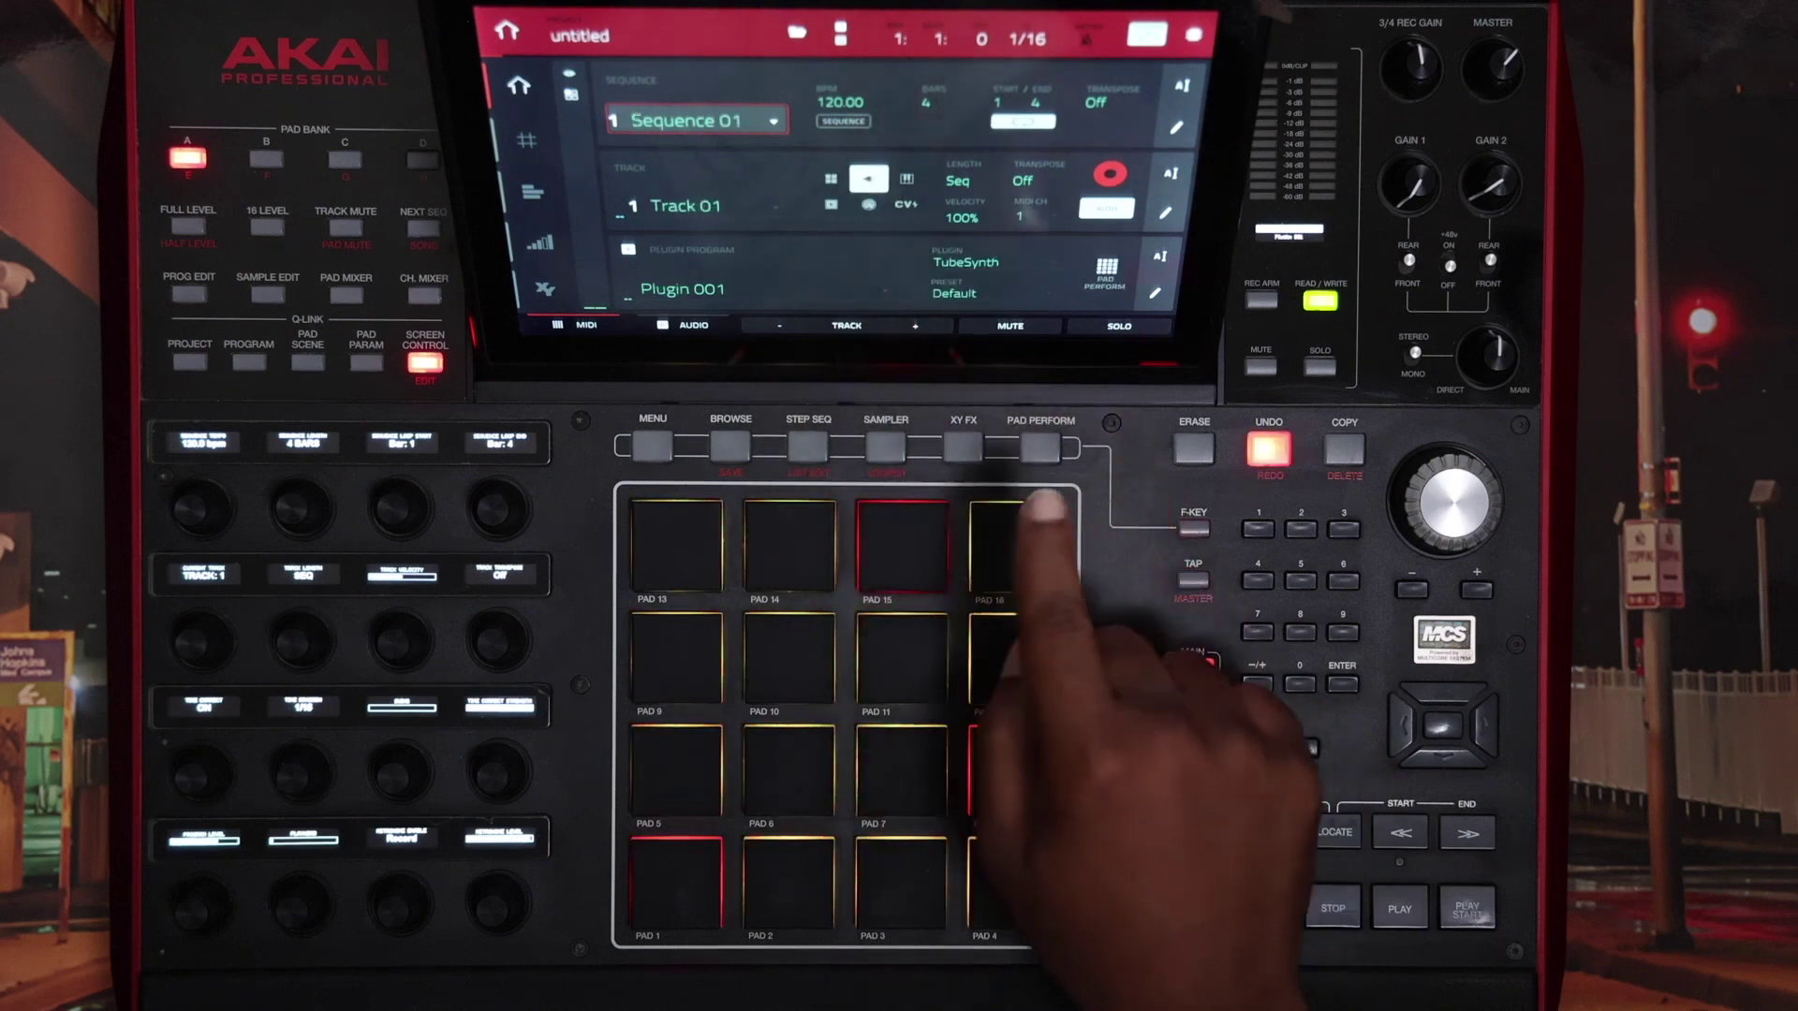
click(992, 261)
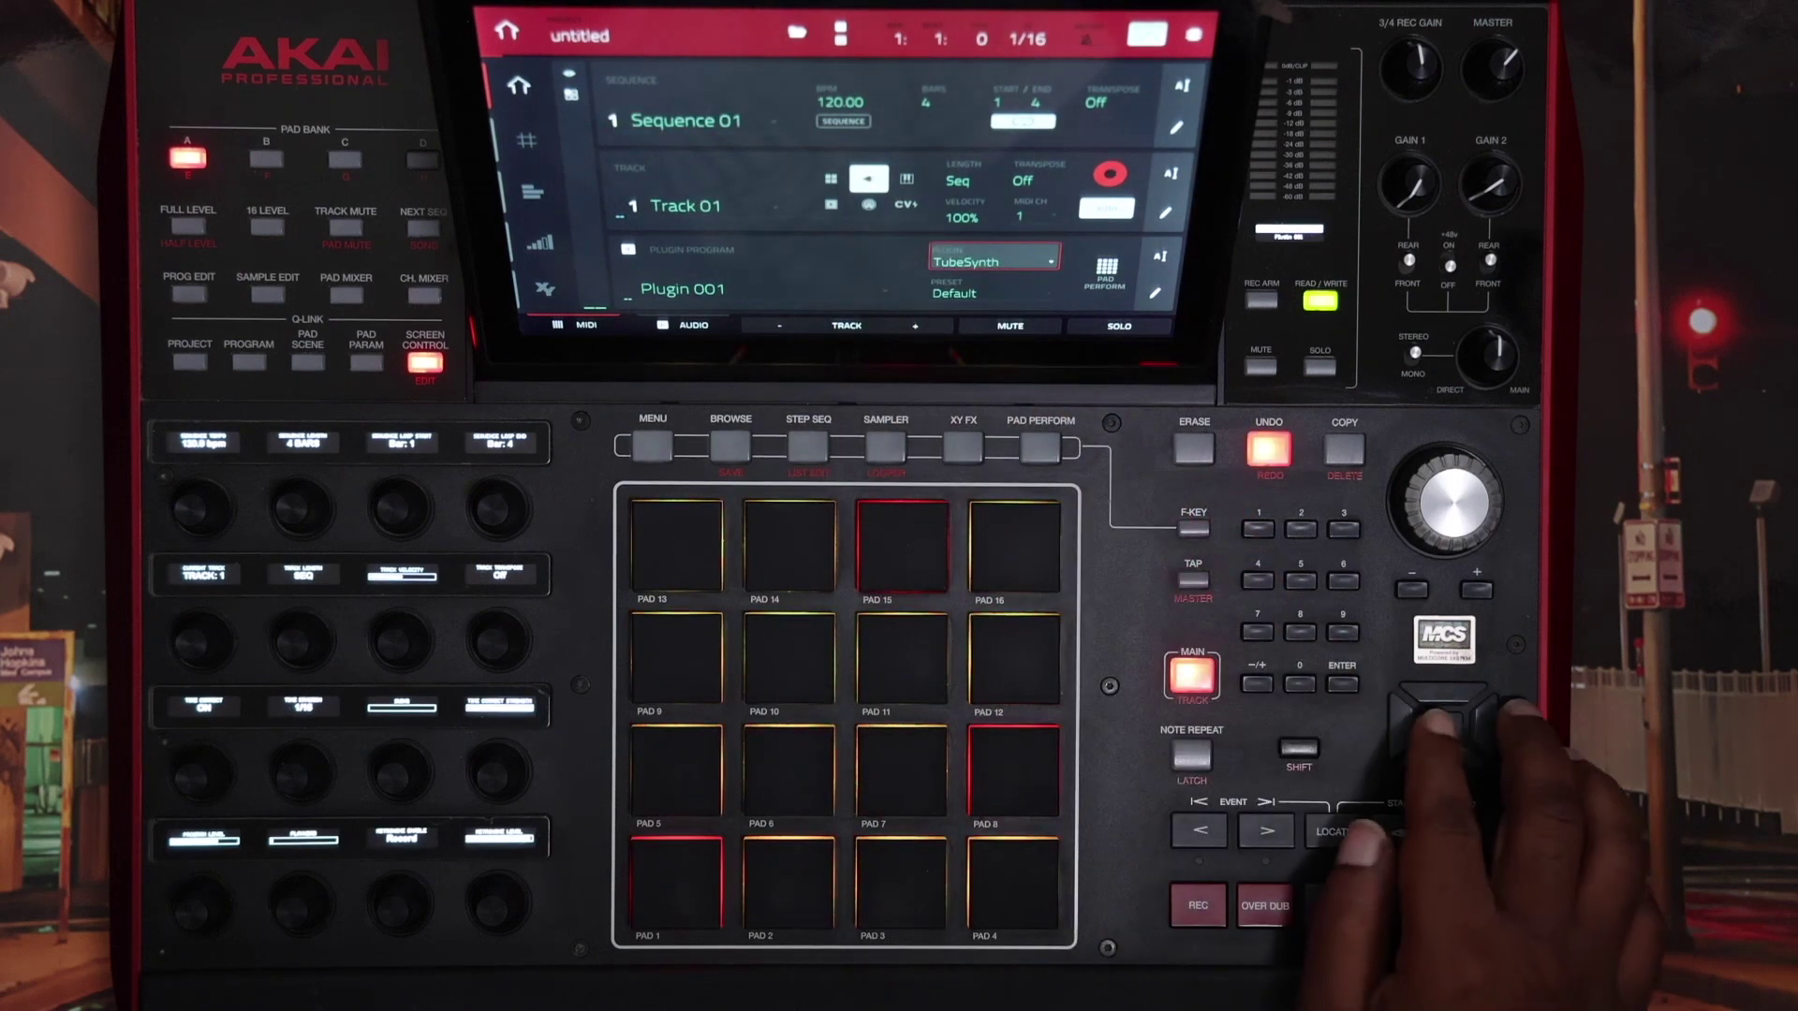
key(Return)
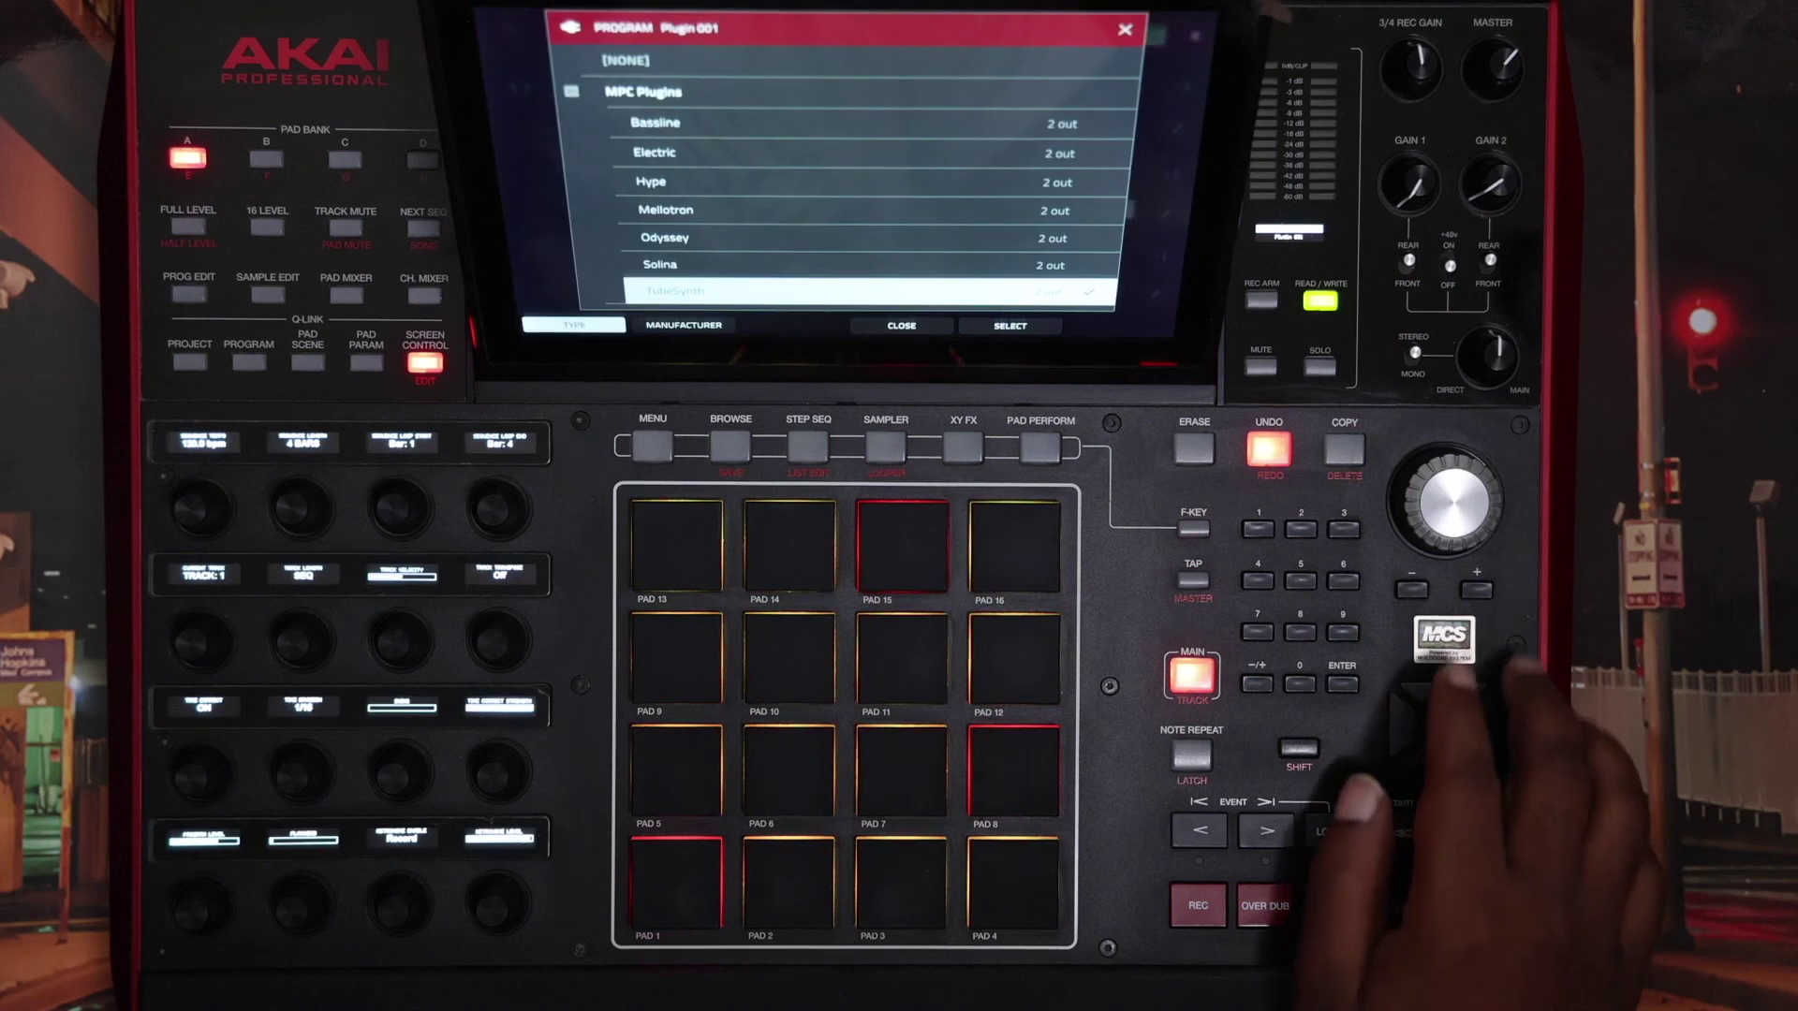
scroll(1449, 504, up, 1)
scroll(1450, 503, up, 3)
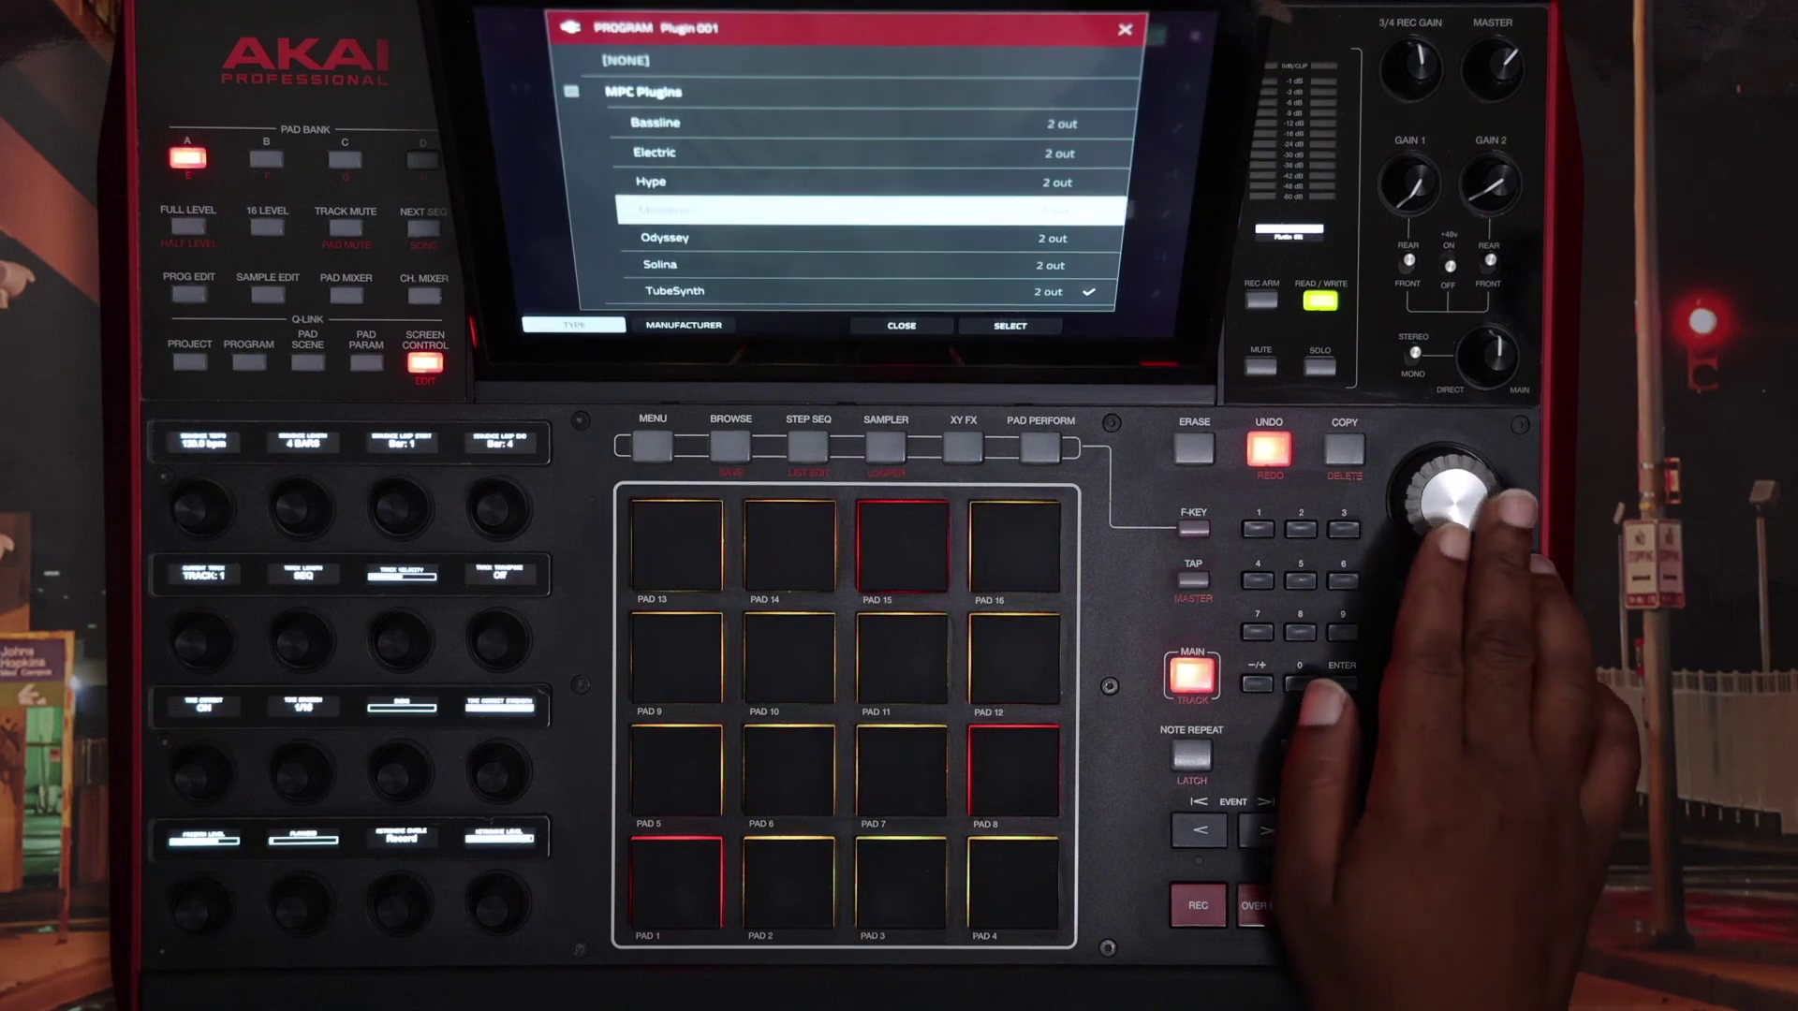
key(Return)
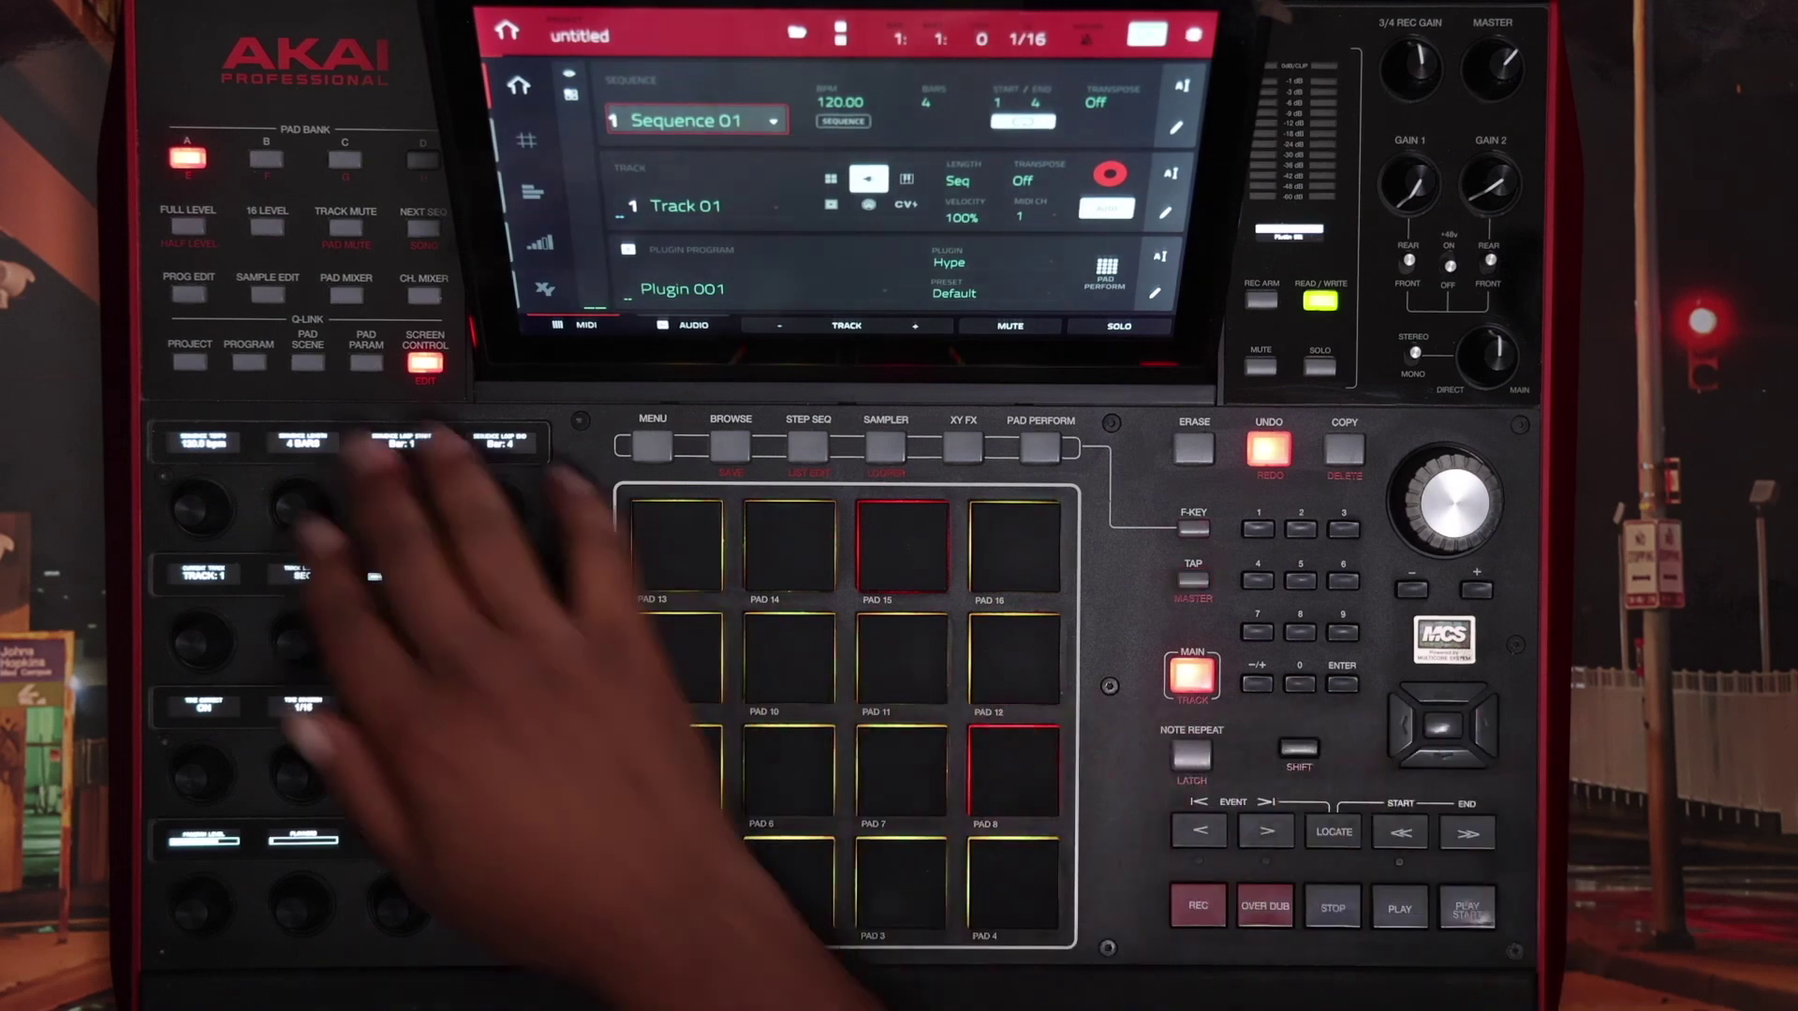
click(188, 226)
click(1014, 656)
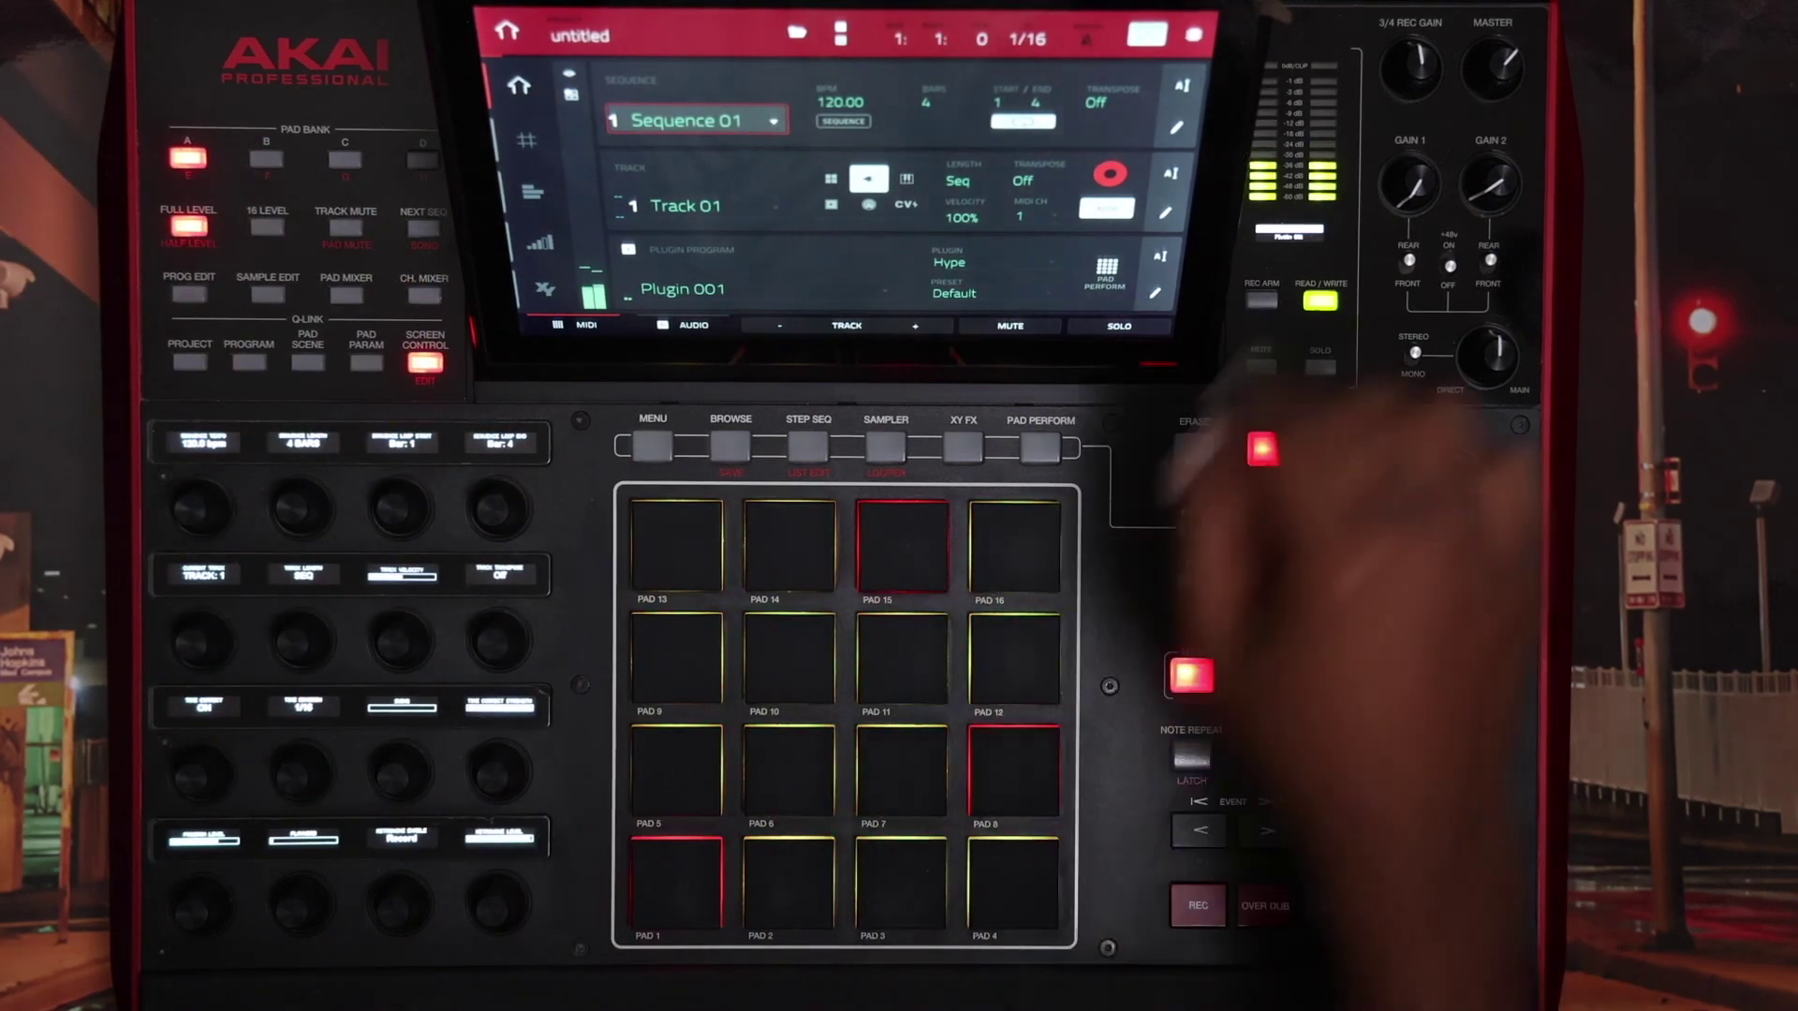
click(1014, 655)
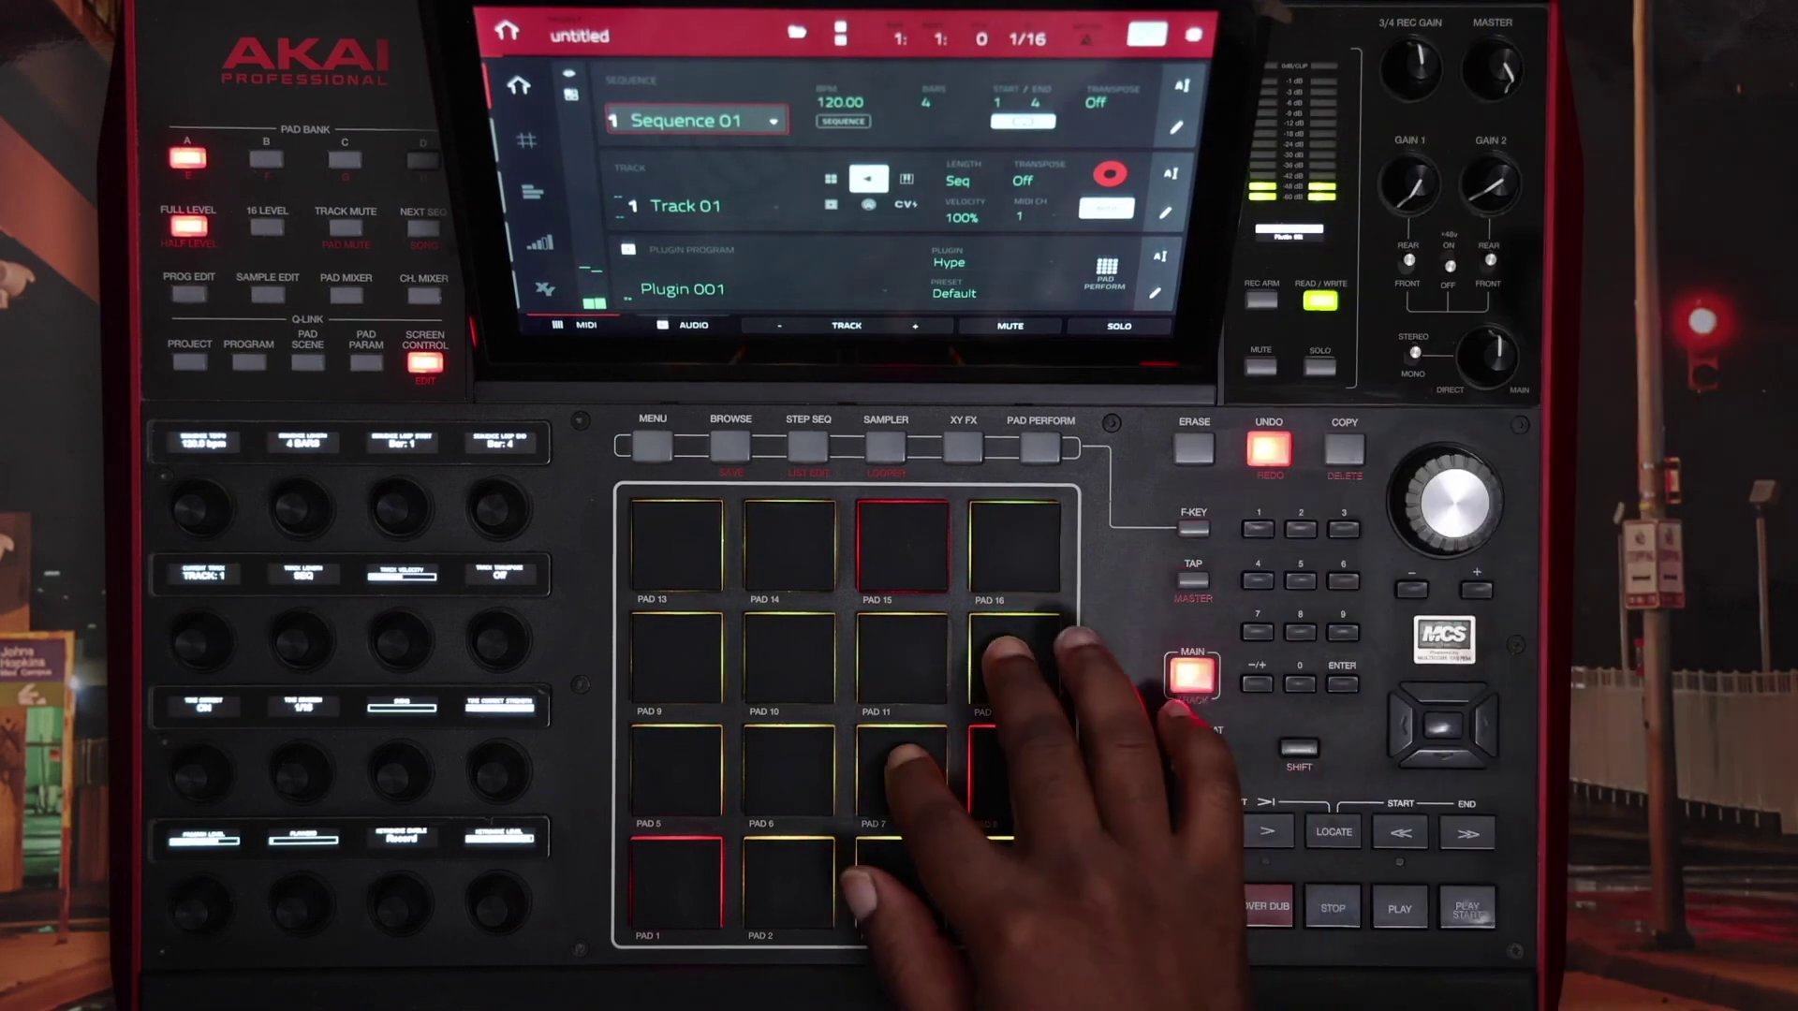
click(1014, 767)
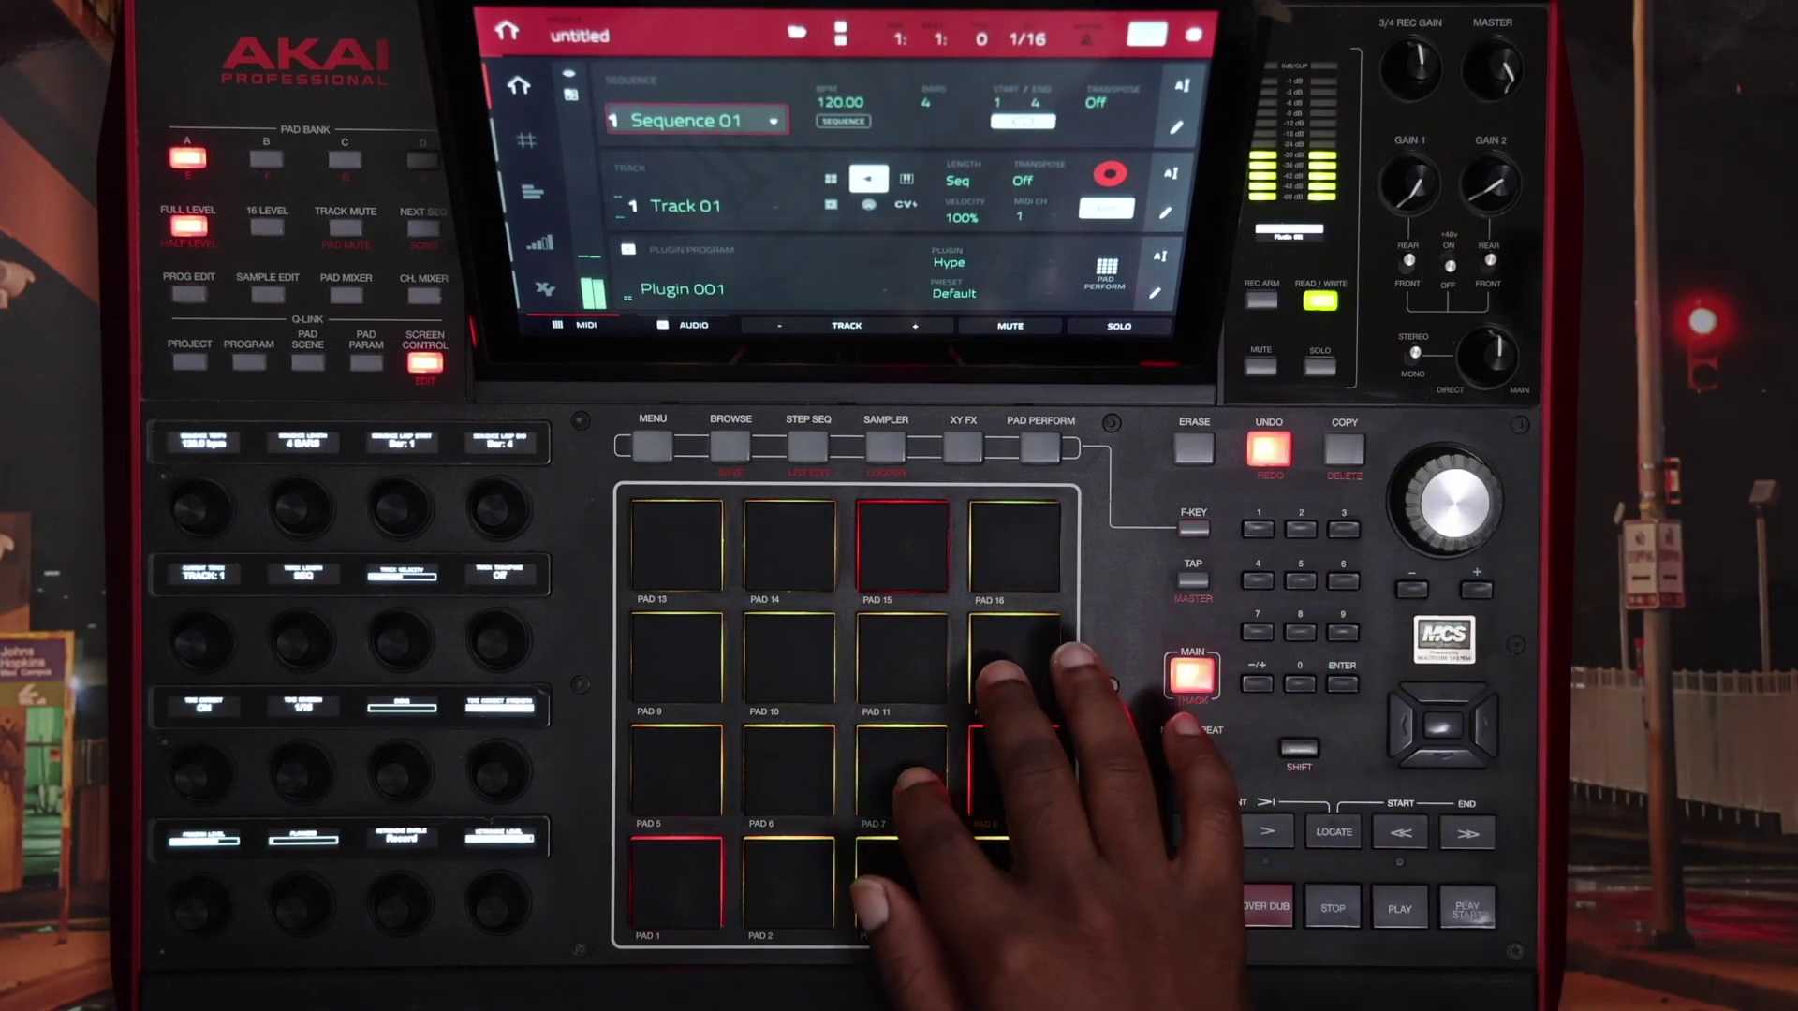
Replace Hype with the DrumSynth:Multi drum plugin on Plugin 001
key(Down)
key(Return)
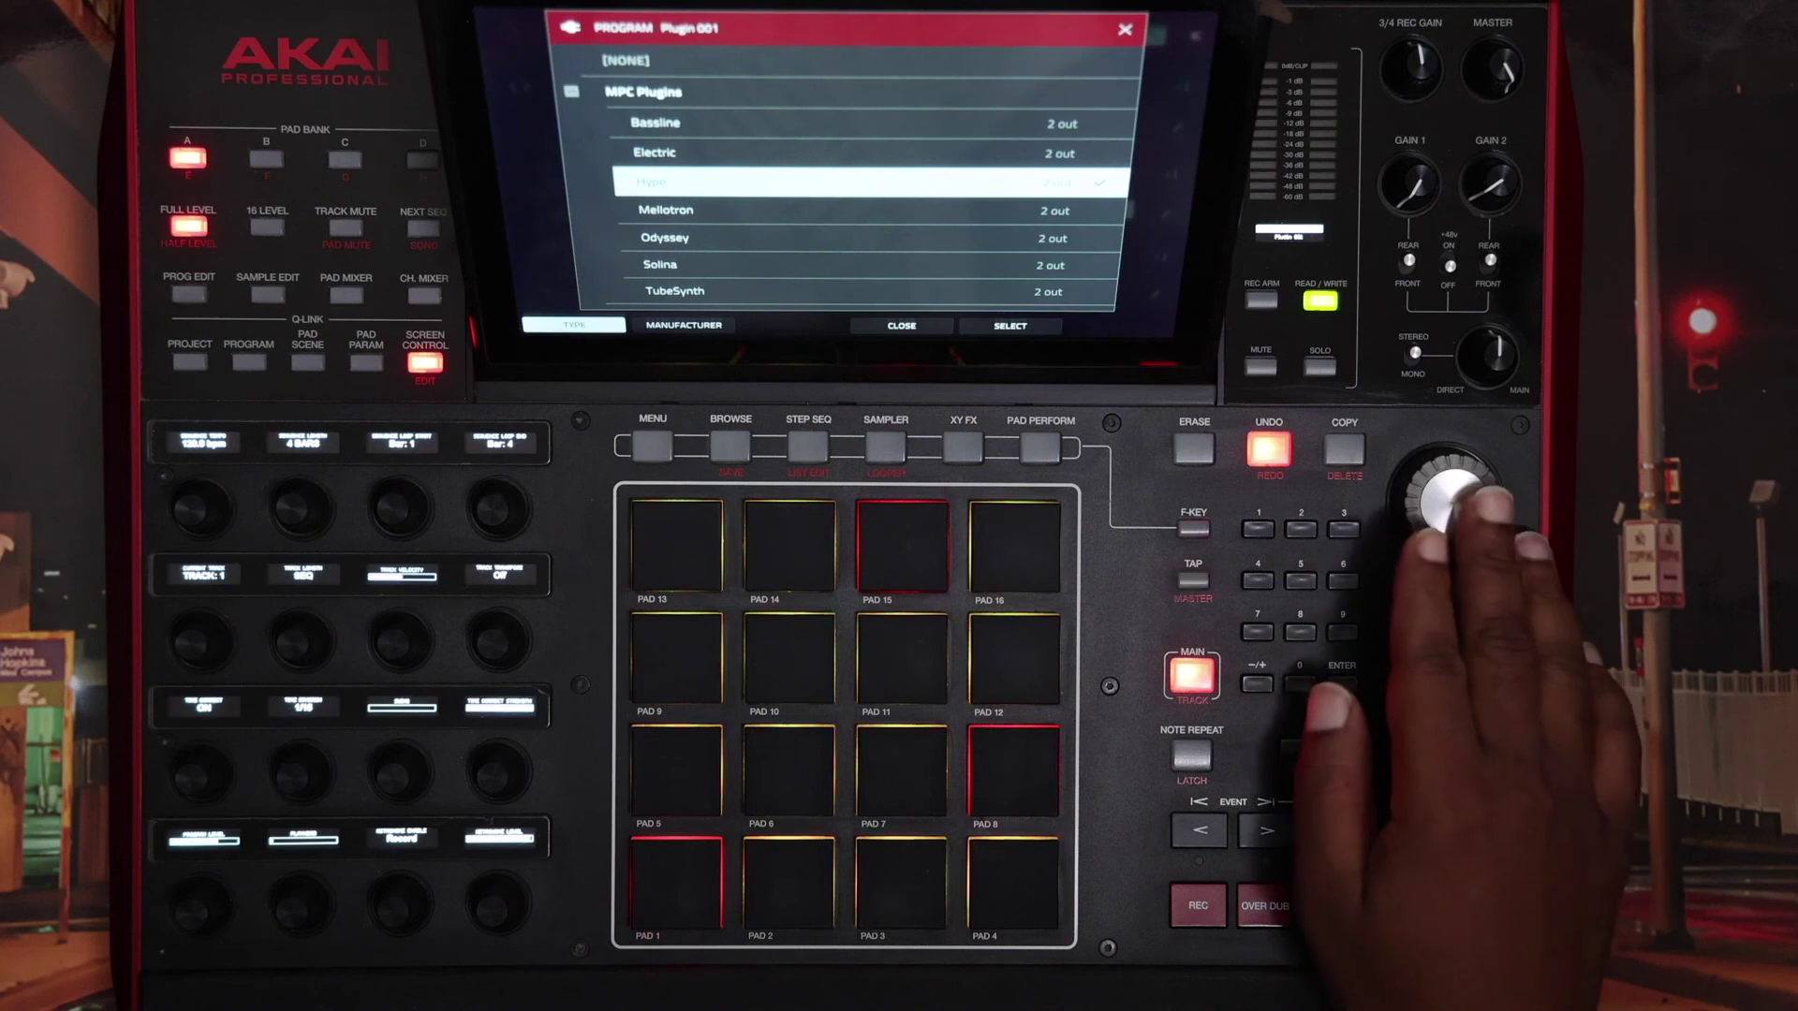
scroll(861, 206, down, 5)
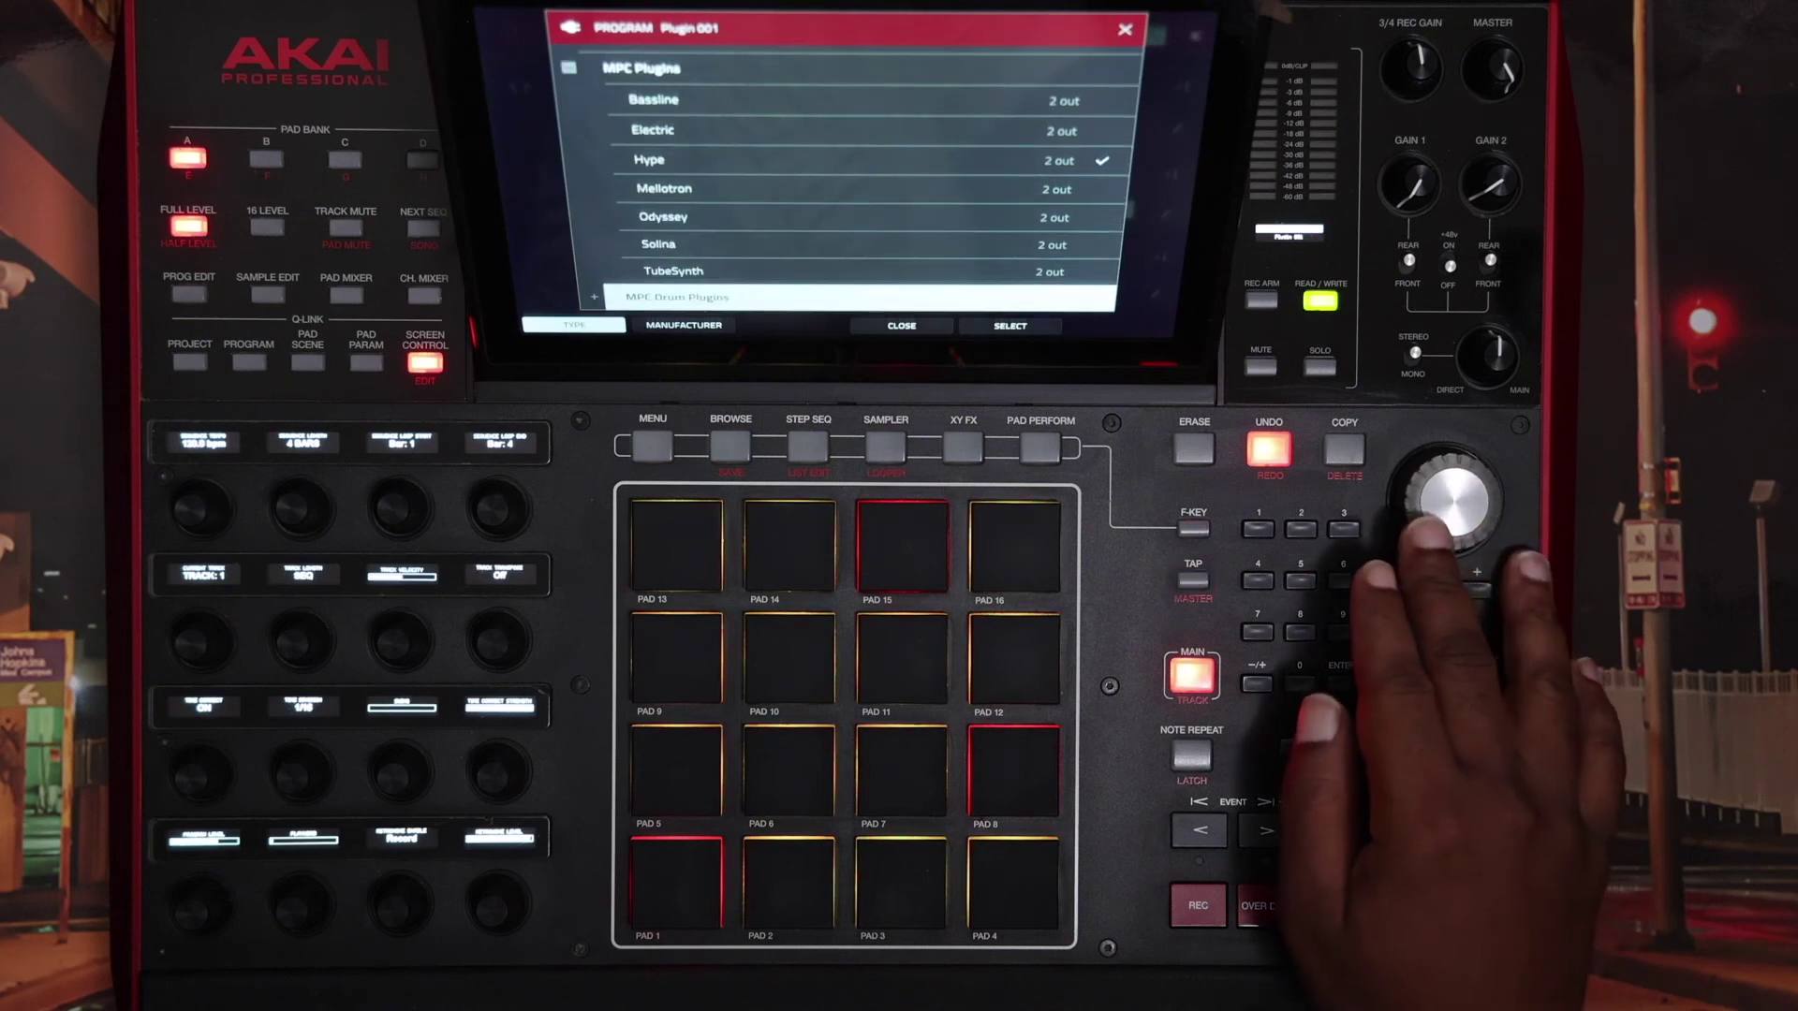
scroll(861, 206, down, 6)
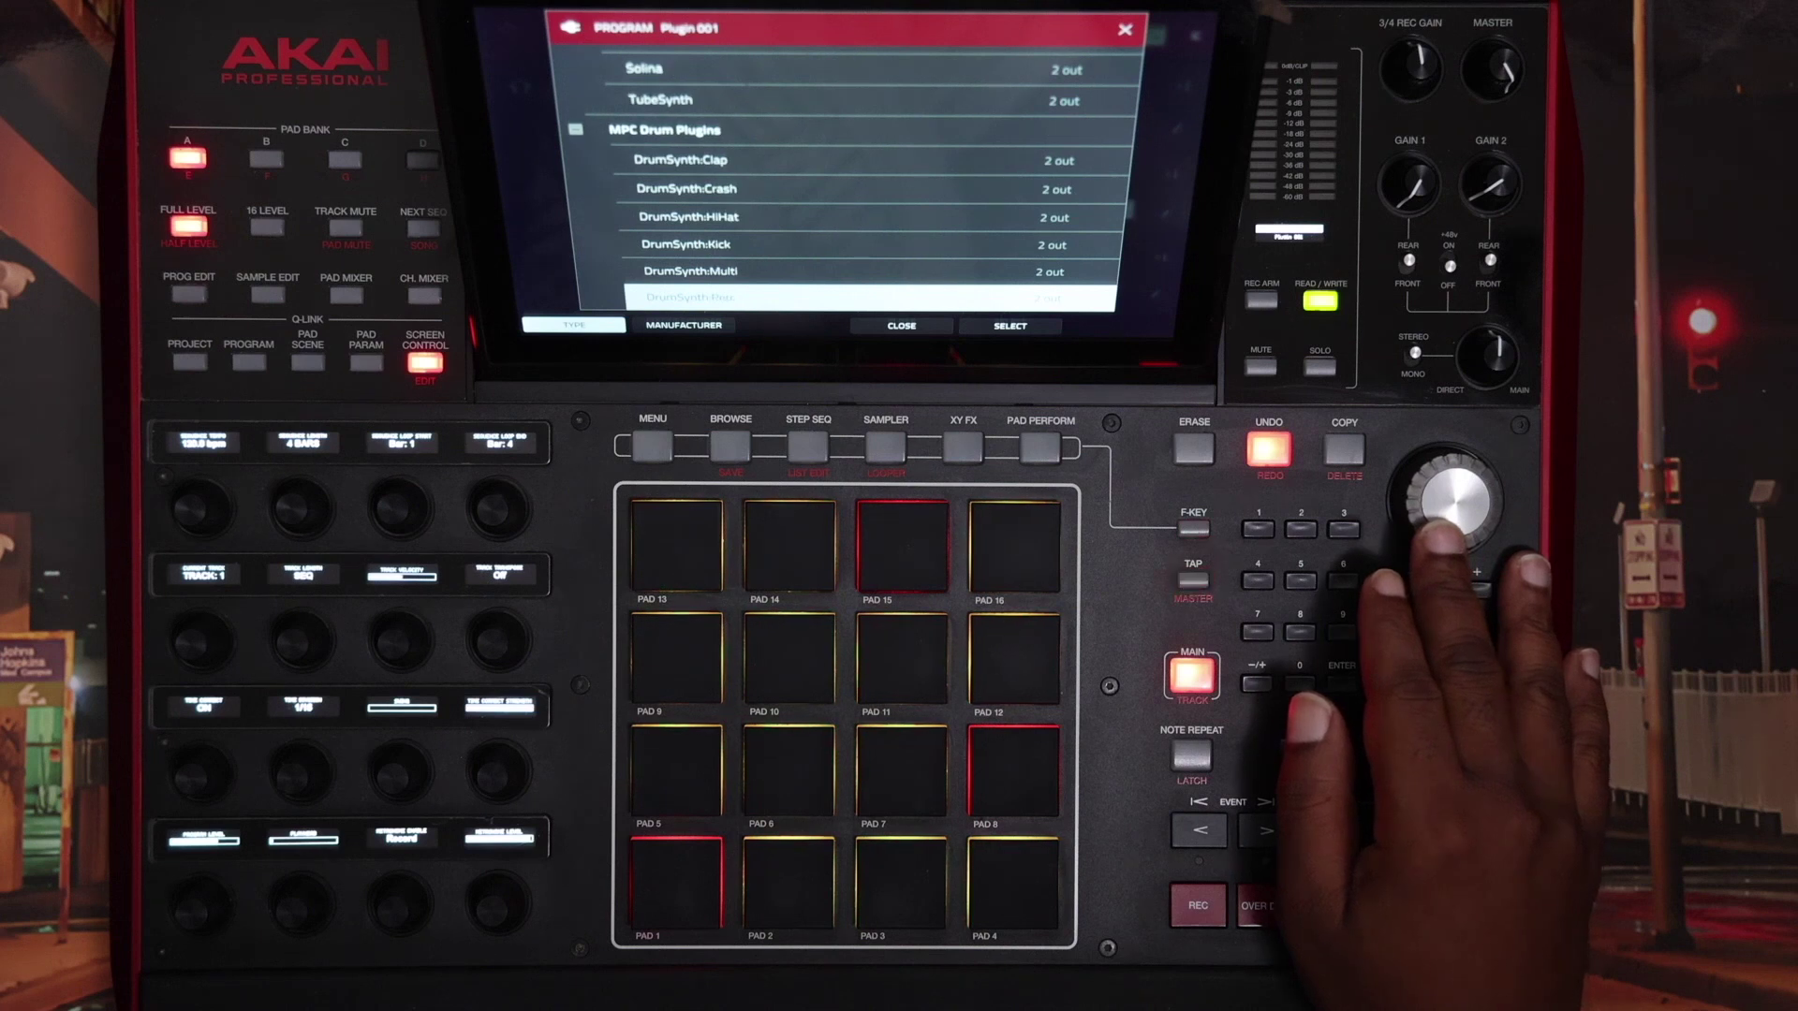
key(Return)
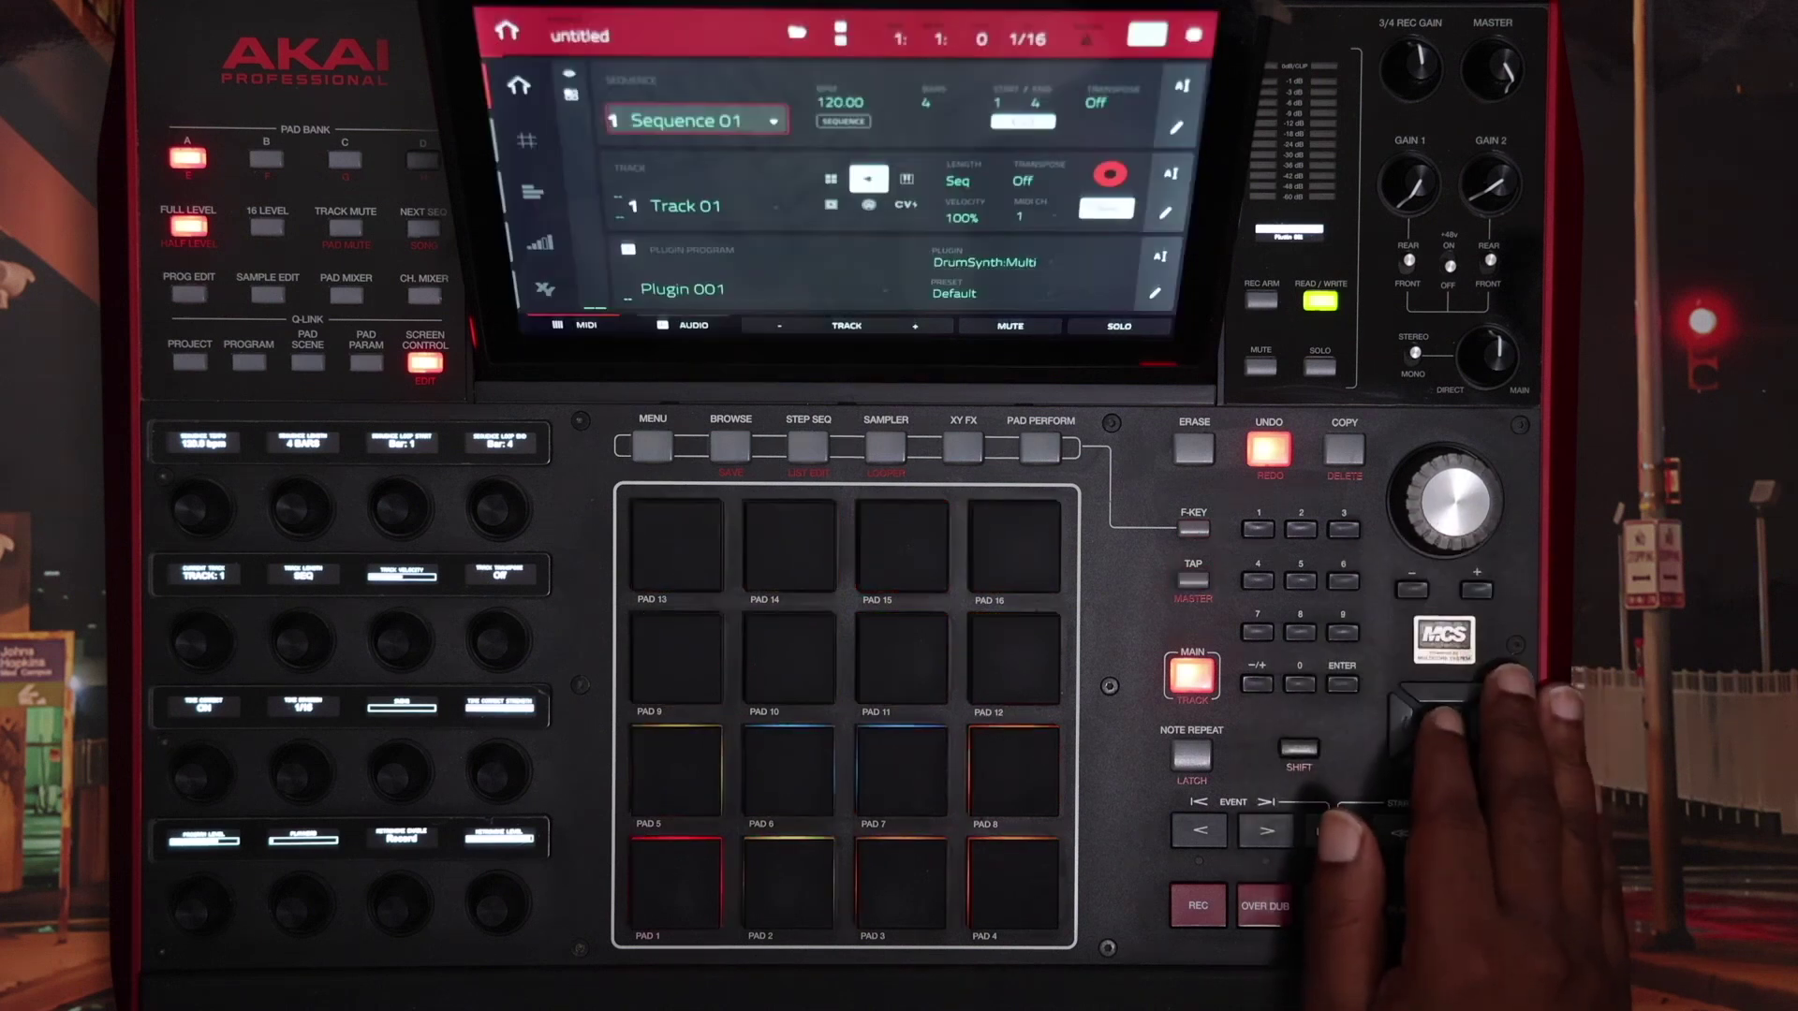
In Program Edit, page through the DrumSynth tabs to Mixer and show its Send FX
click(652, 446)
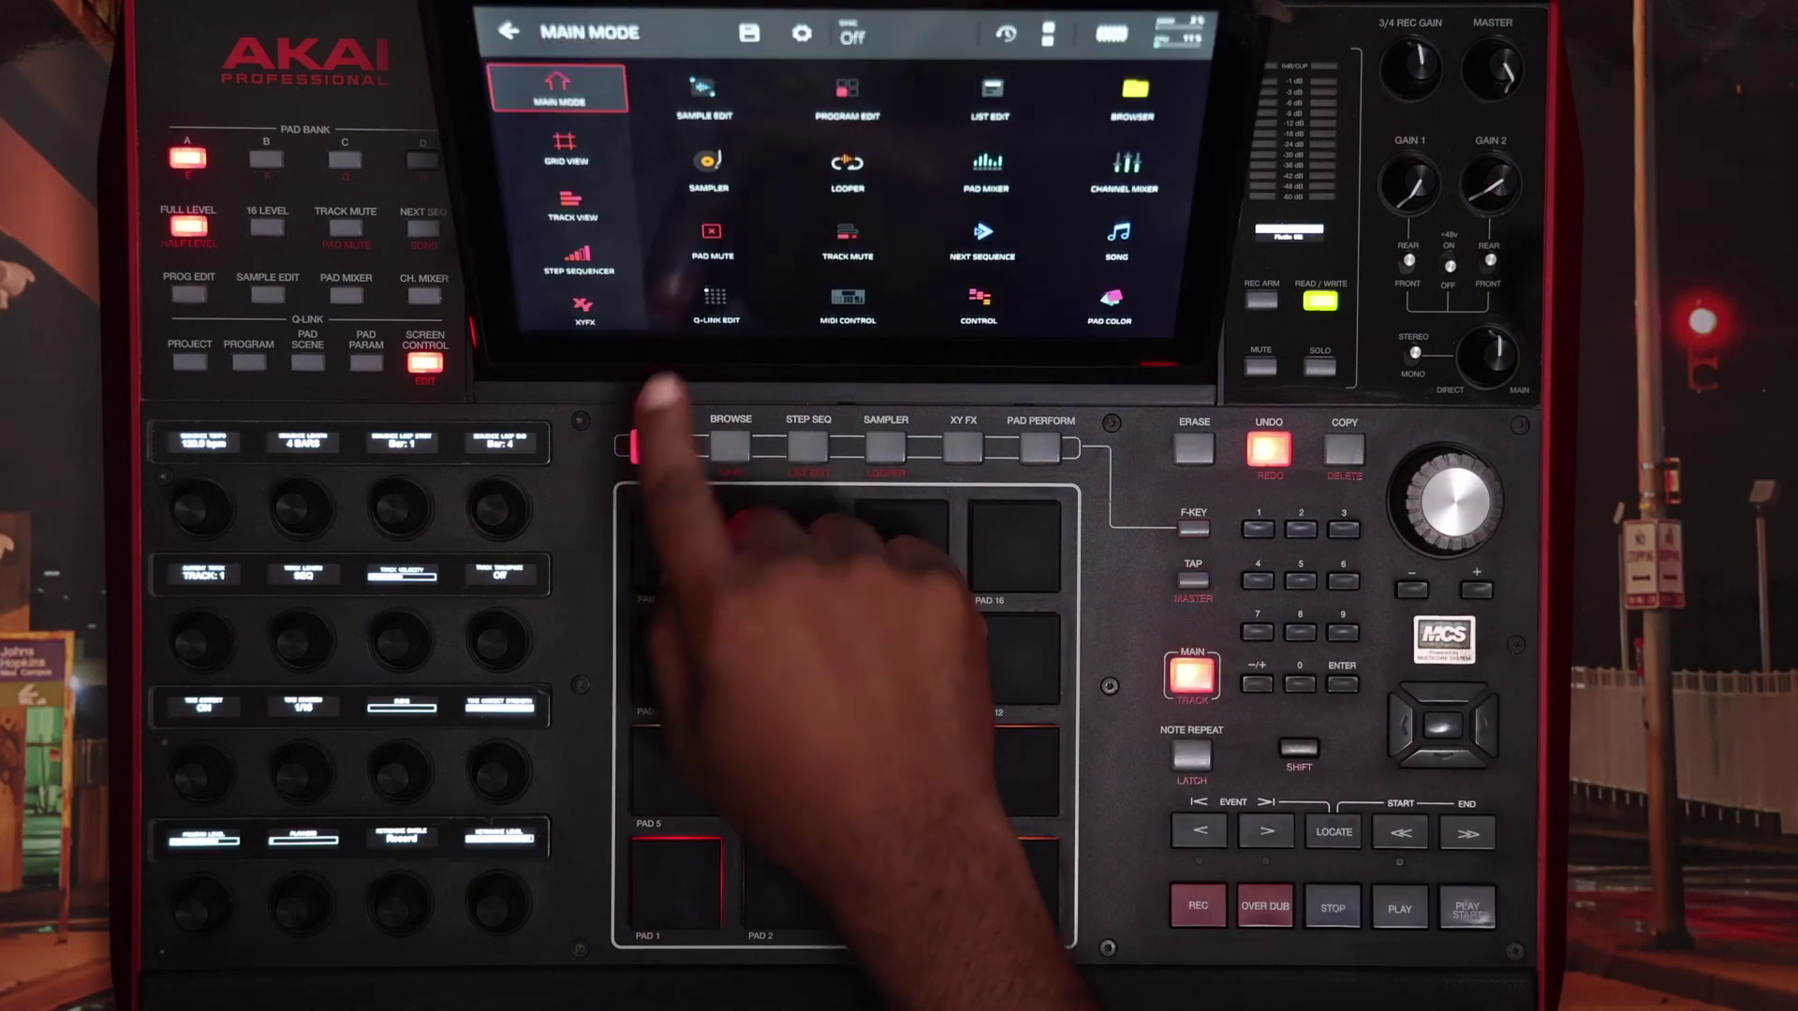
click(847, 99)
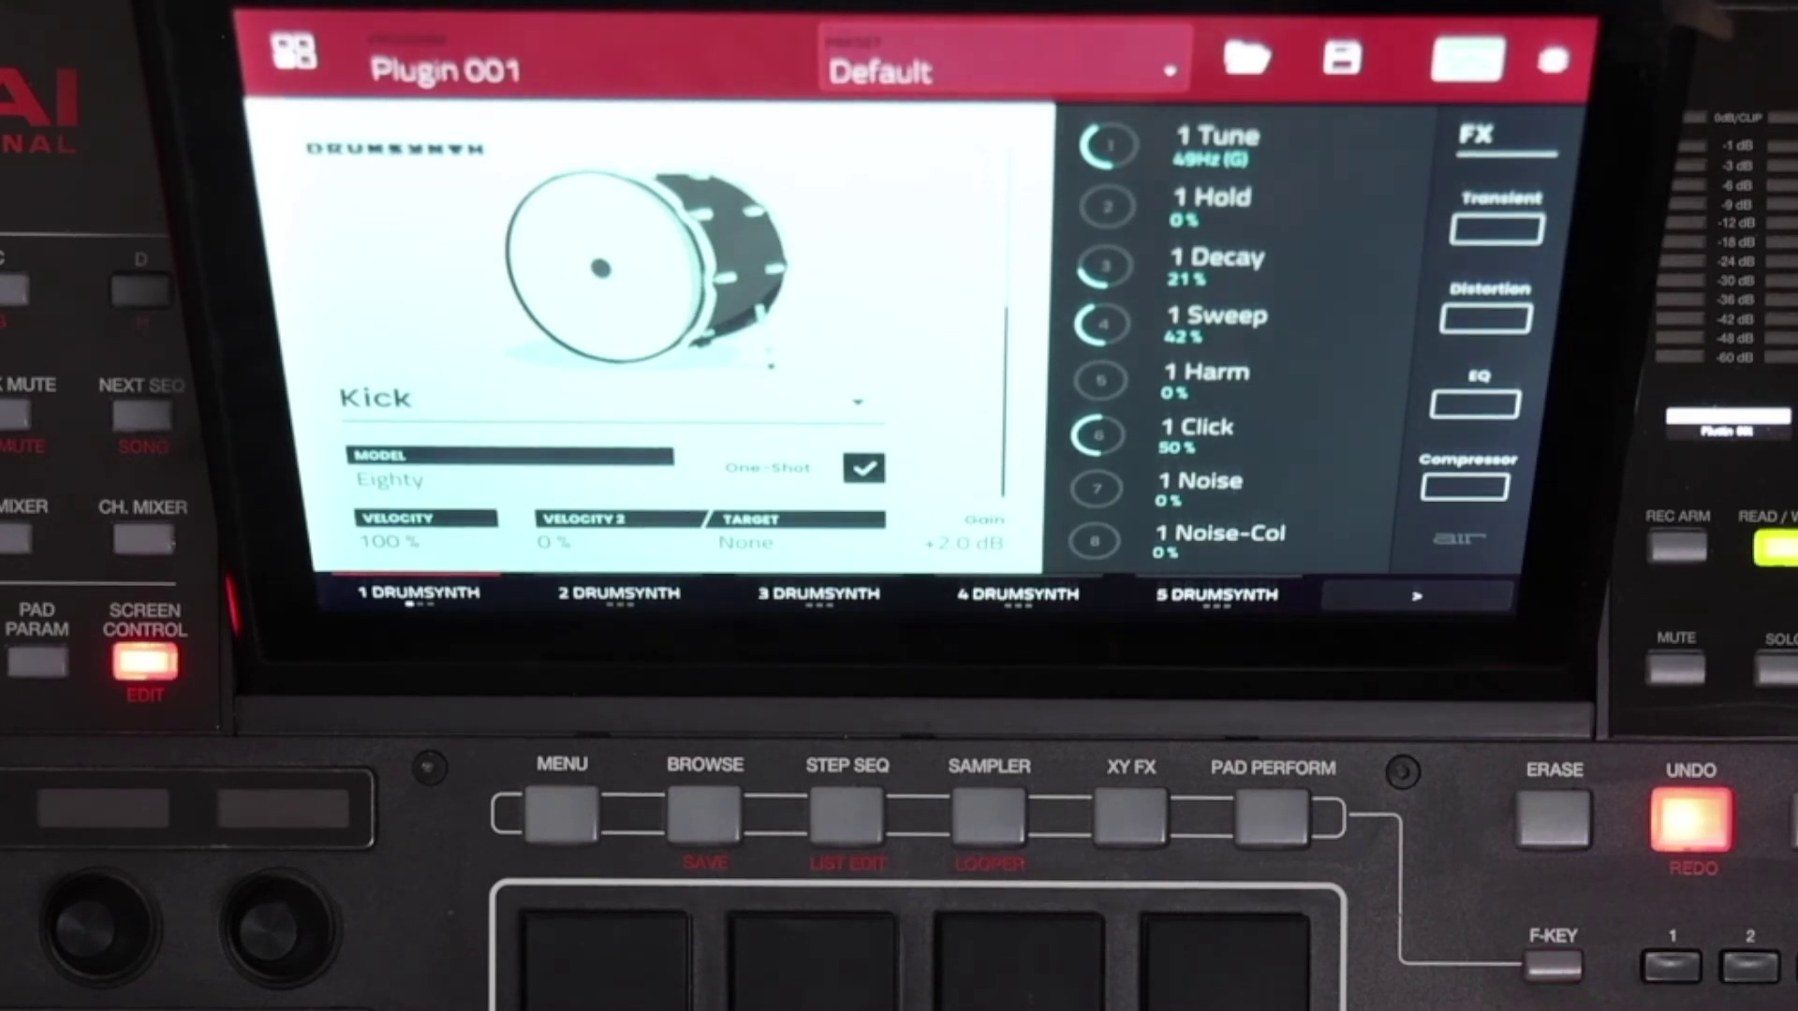
click(1391, 597)
click(1417, 596)
click(1417, 596)
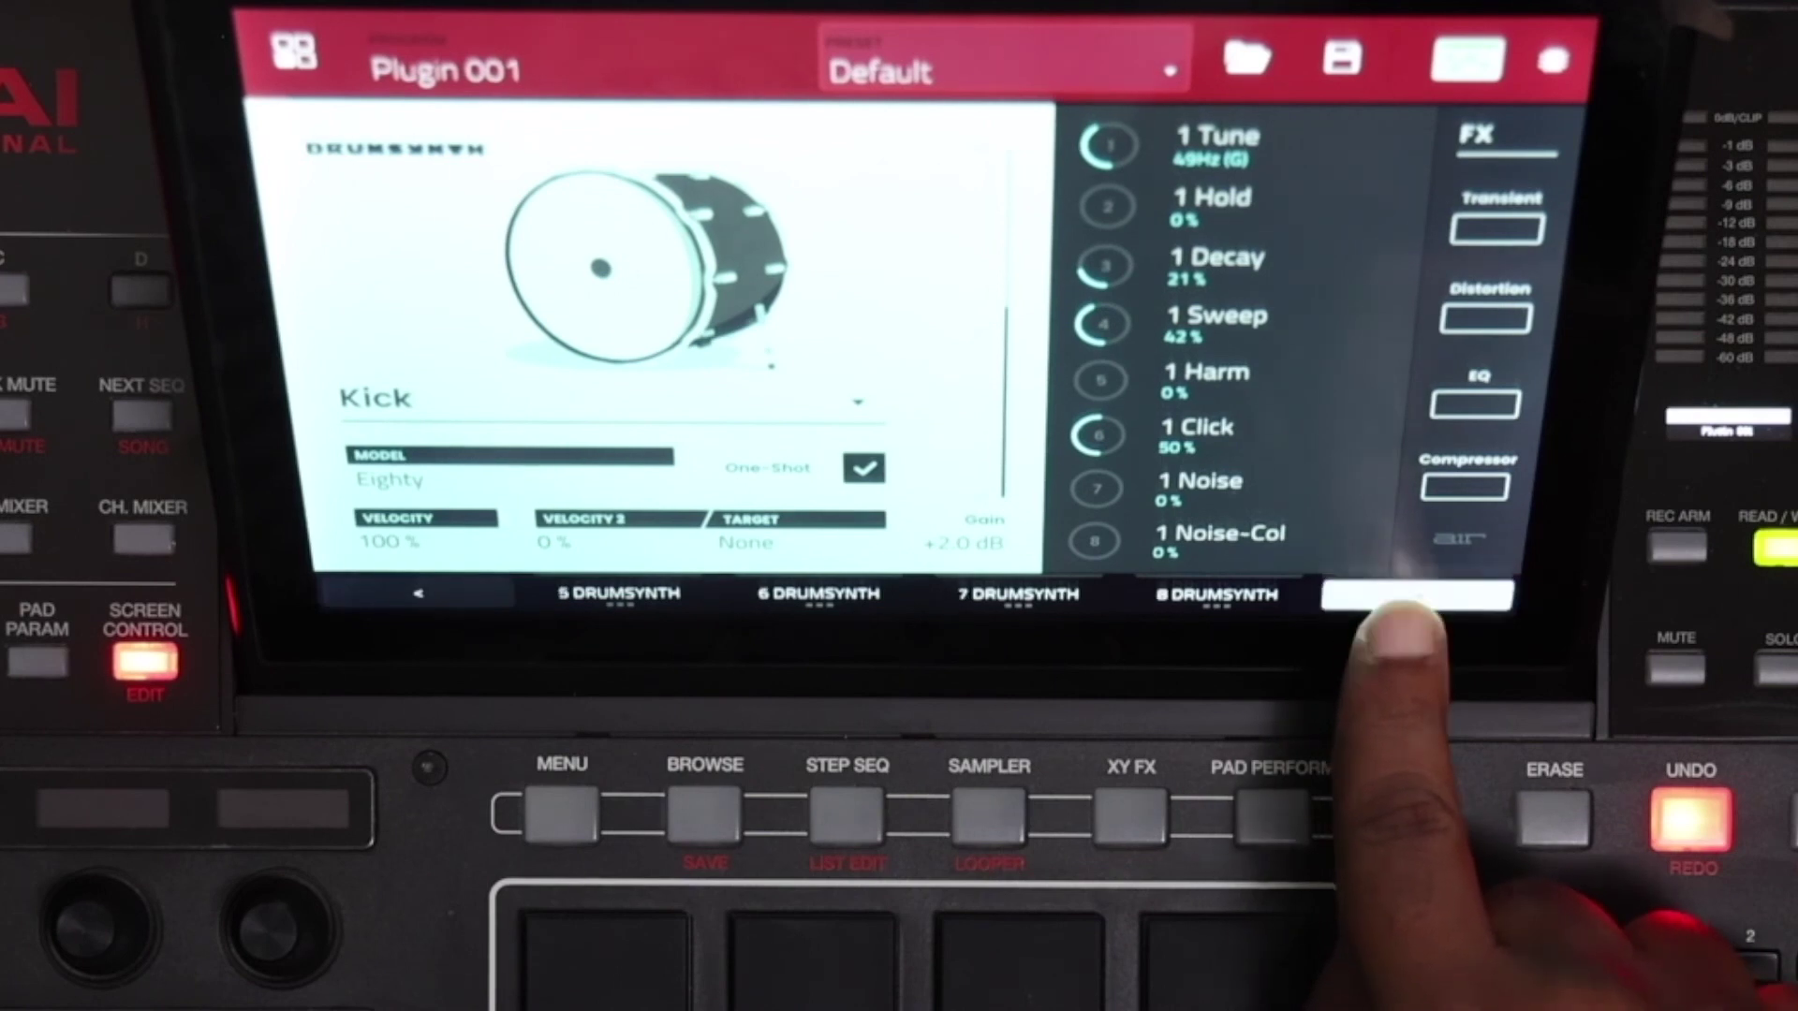
click(1417, 595)
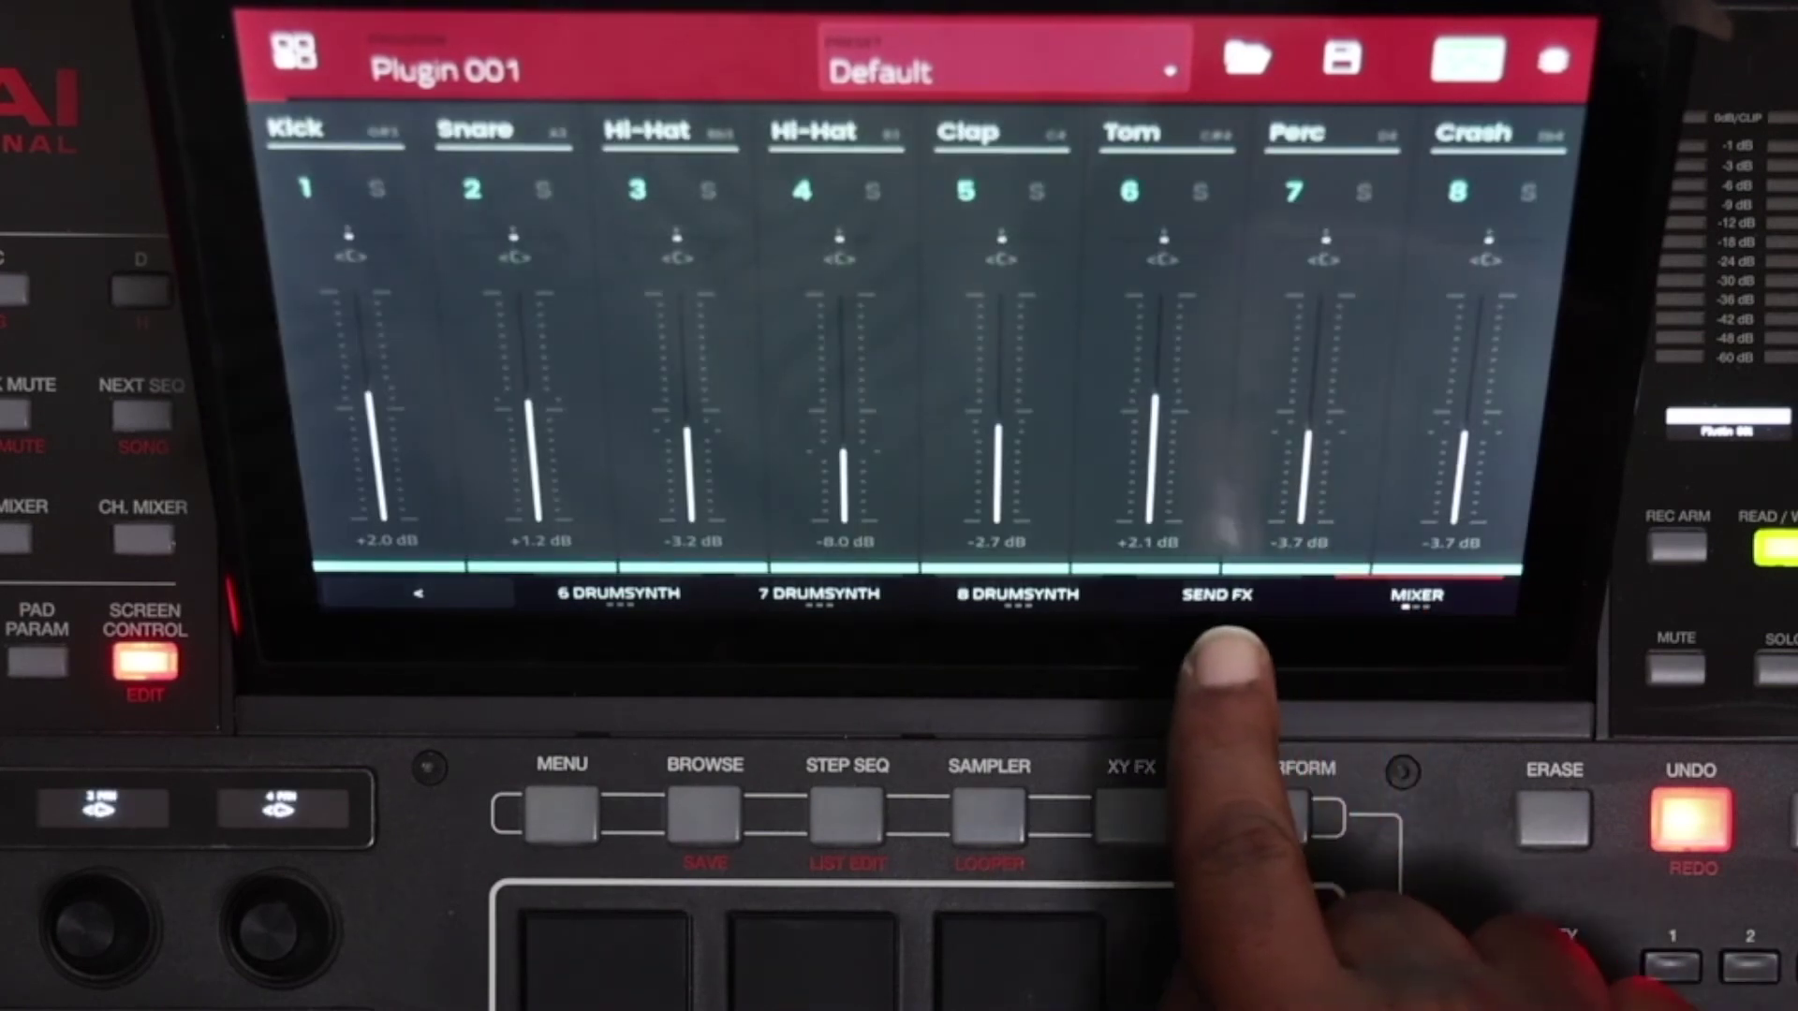
click(1217, 595)
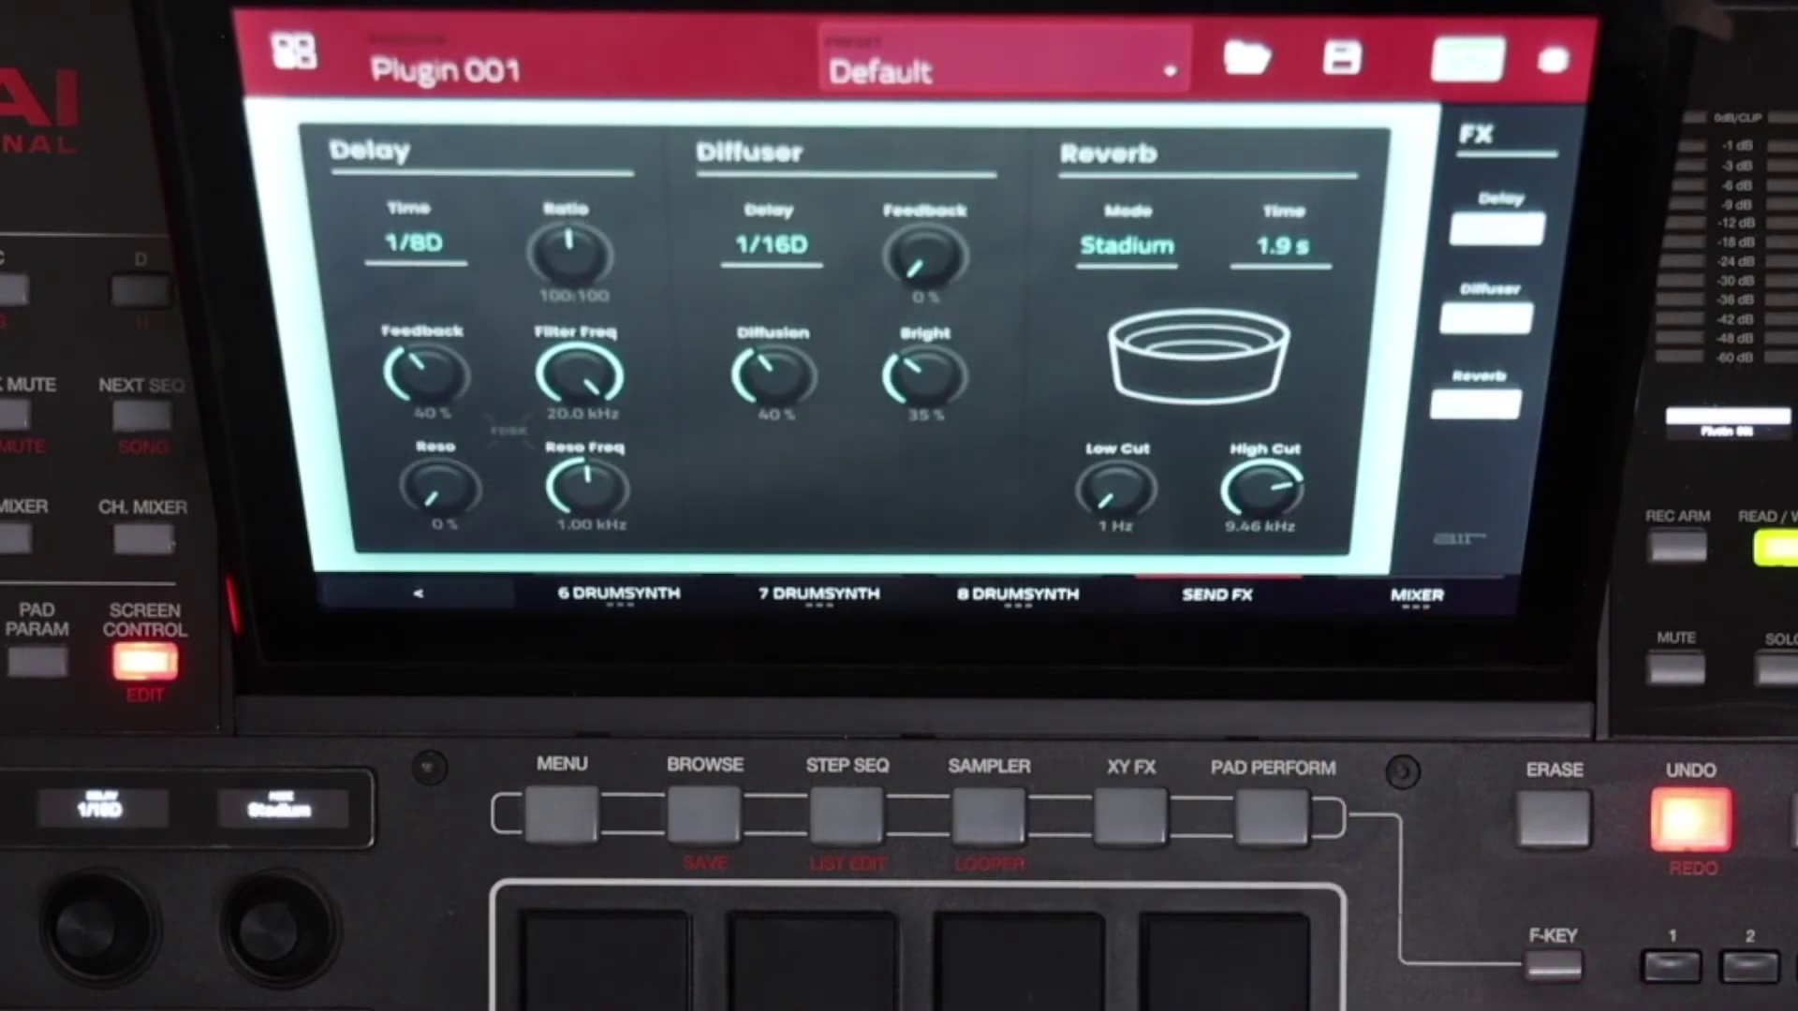